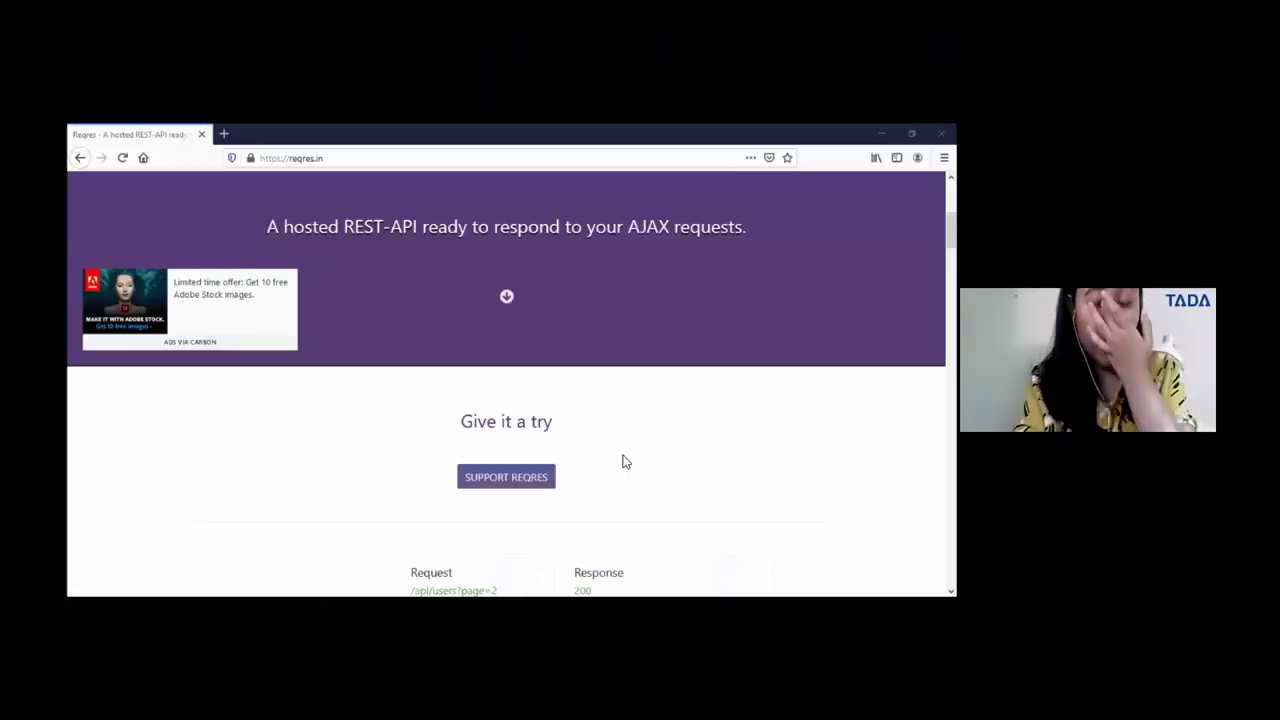
Examine the sample POST Create and GET Single User requests and their responses on the Reqres page.
scroll(622, 461, down, 5)
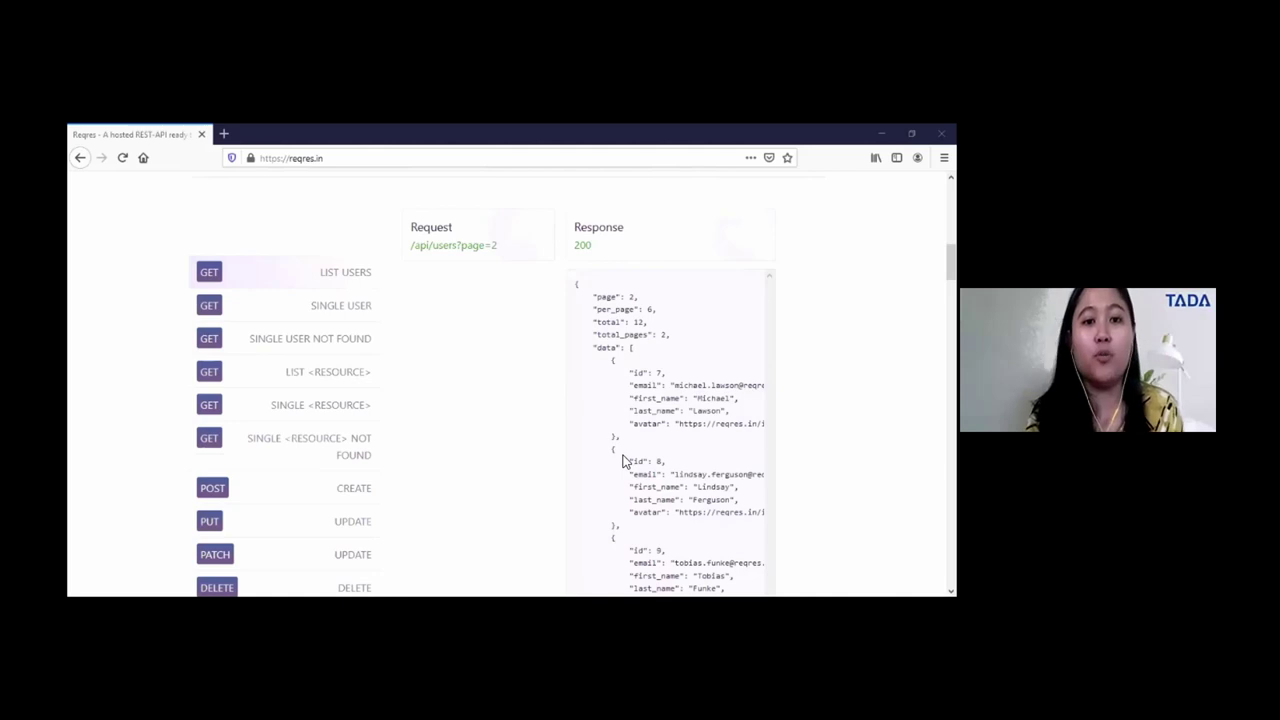
click(340, 492)
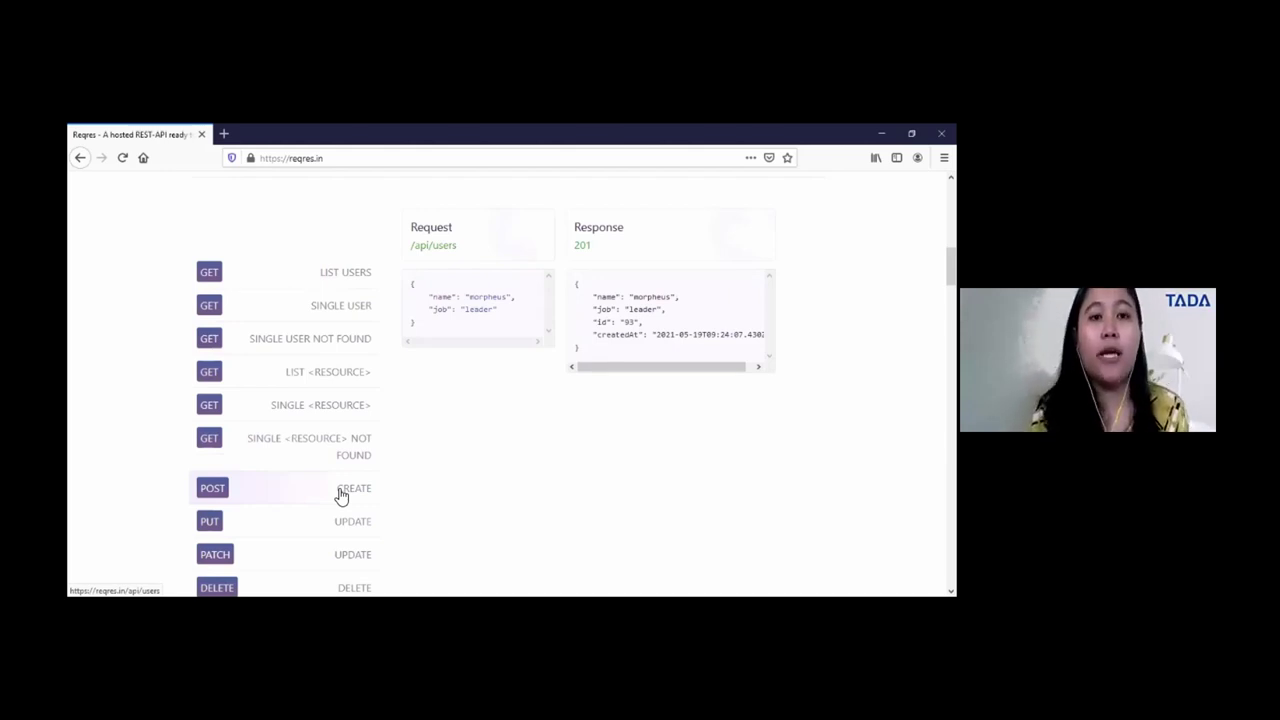
click(324, 307)
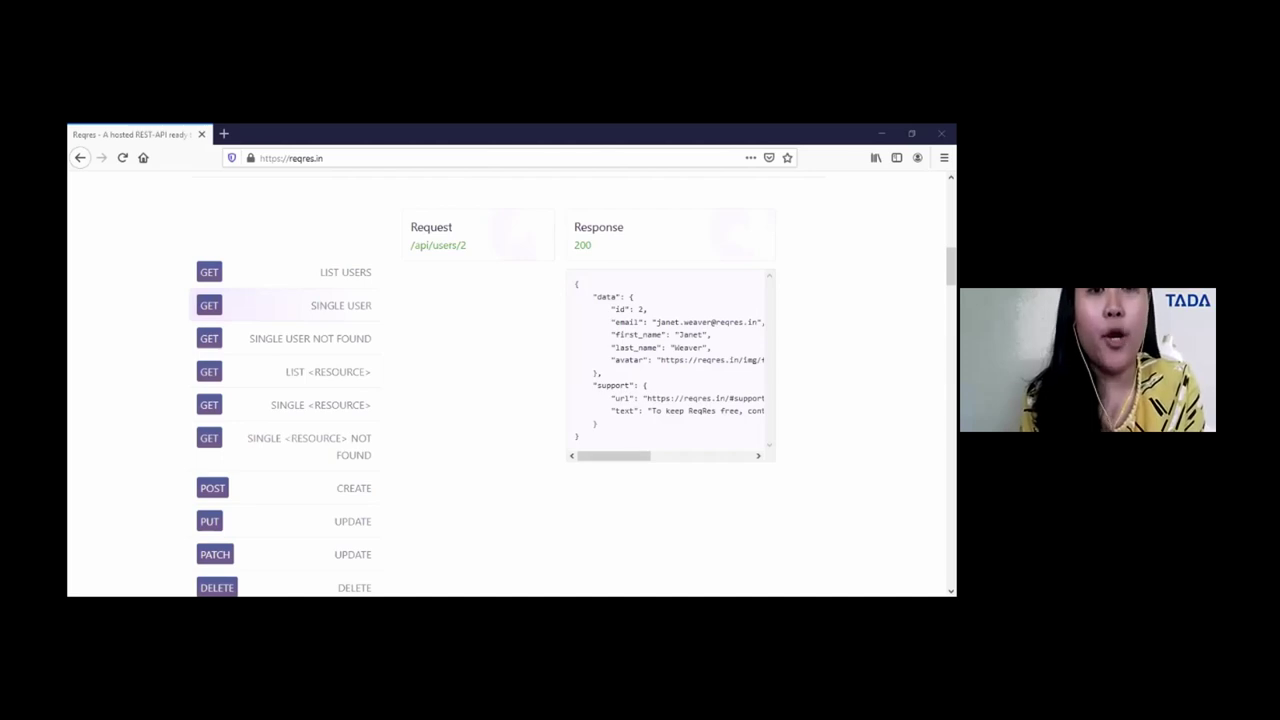
click(480, 280)
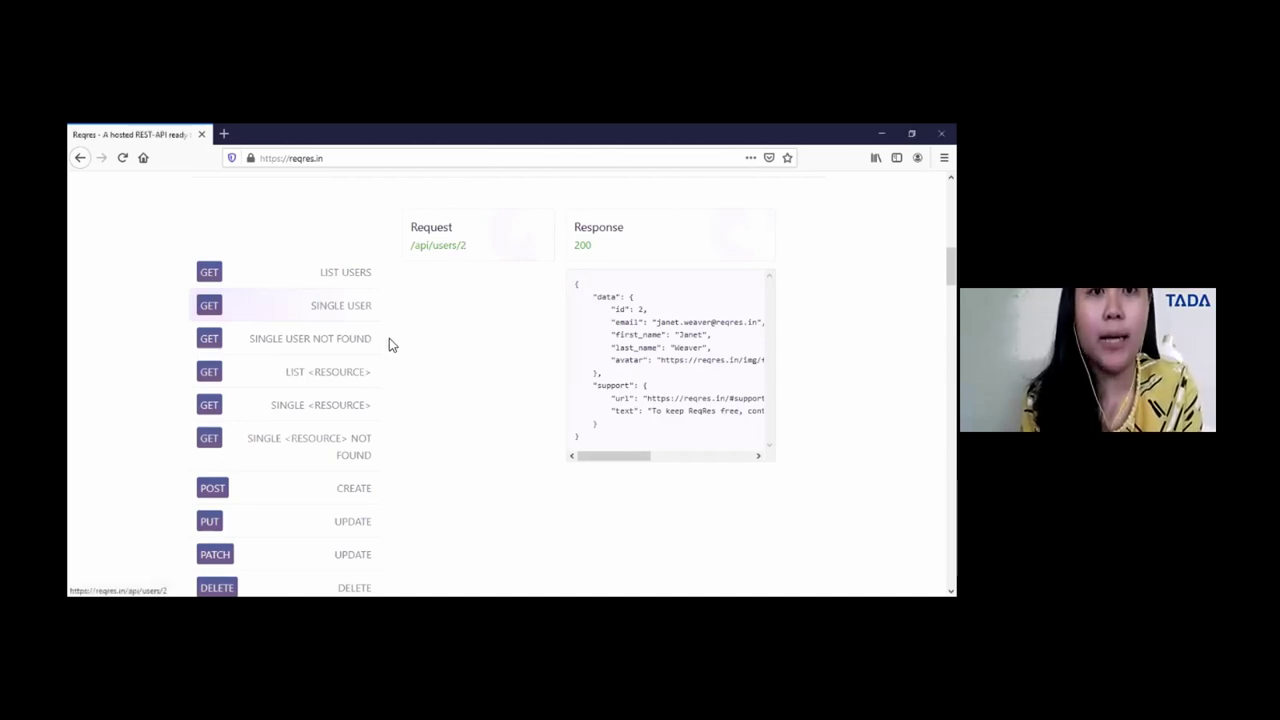
Open the POST Create sample's /api/users endpoint and select its full URL for copying.
click(332, 490)
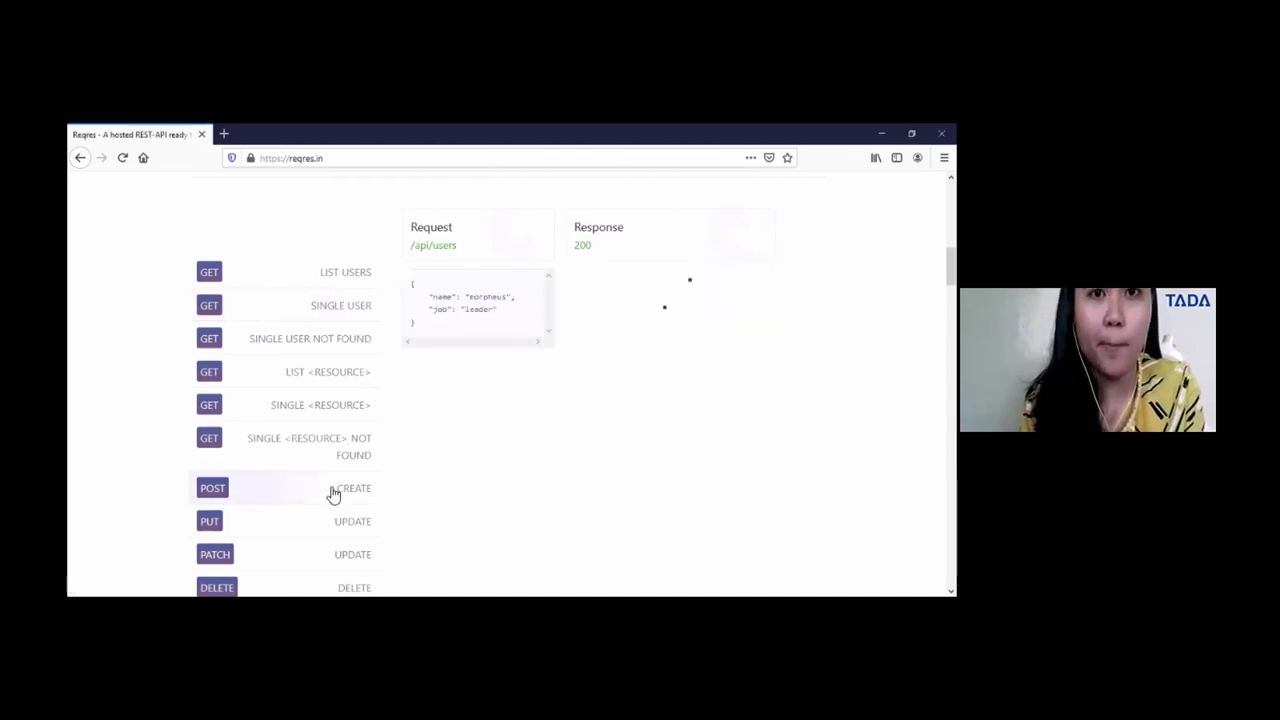
click(442, 249)
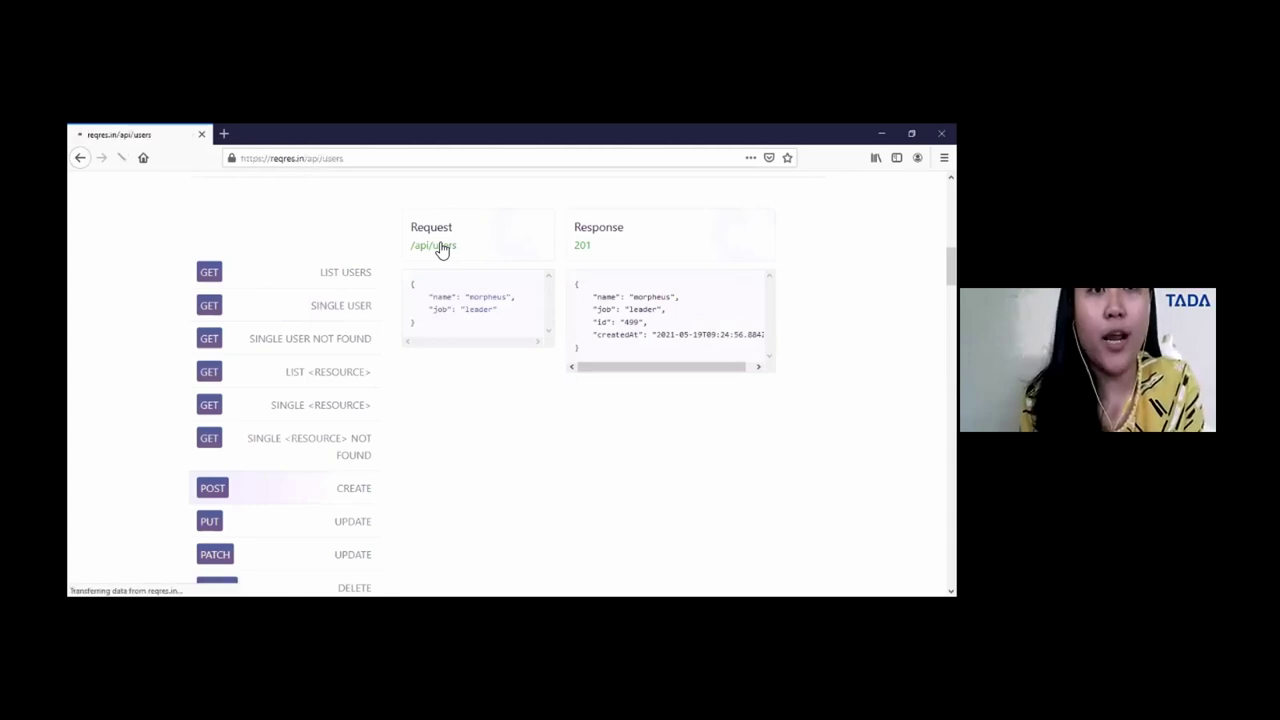
click(372, 166)
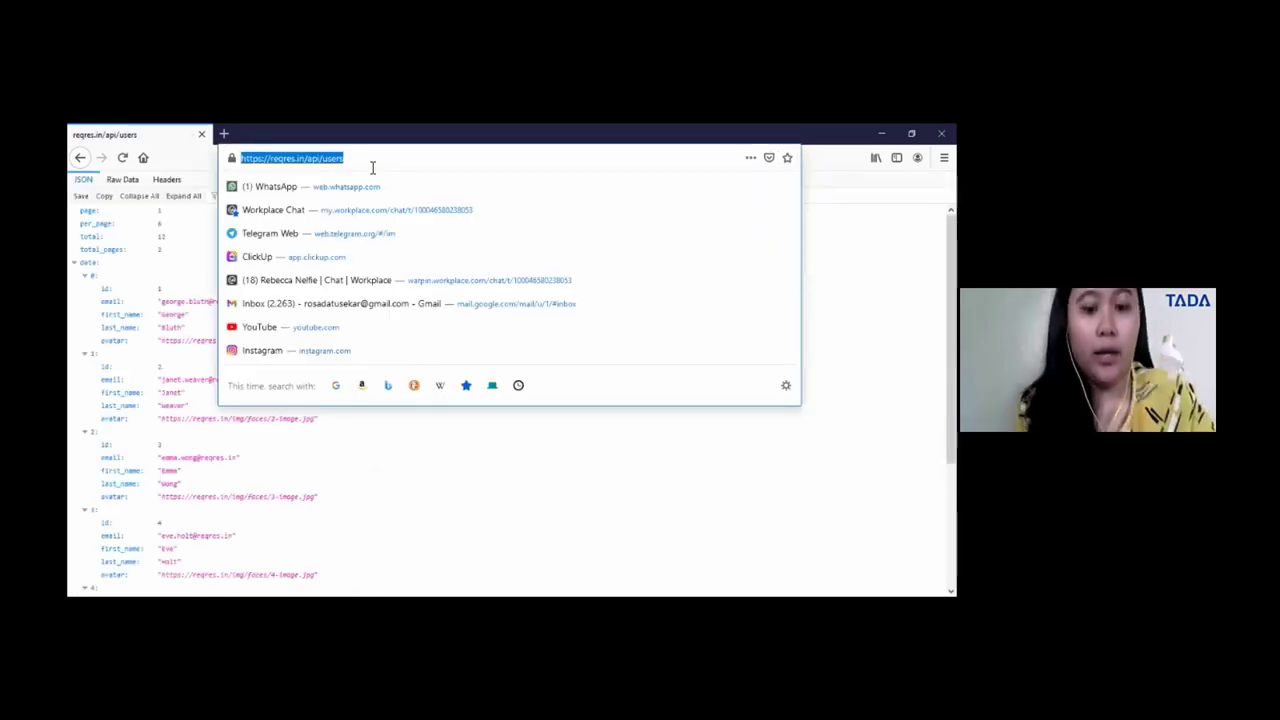
key(alt+Tab)
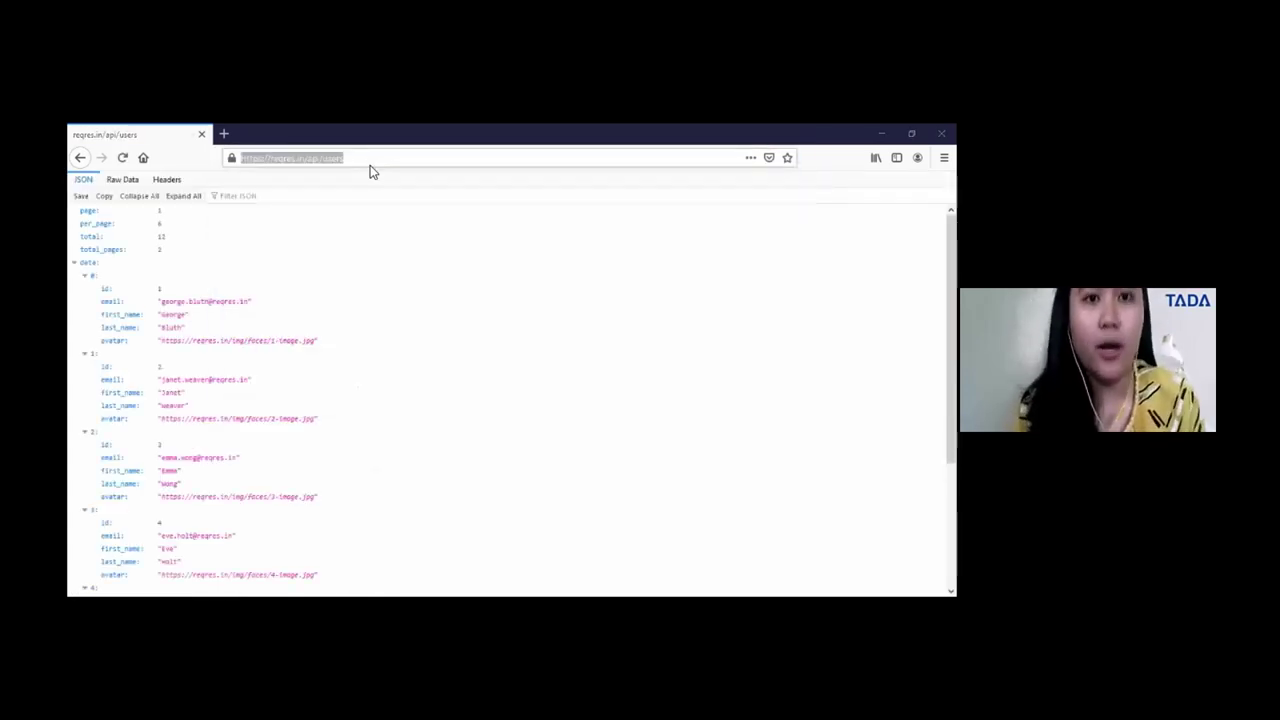
key(alt+Tab)
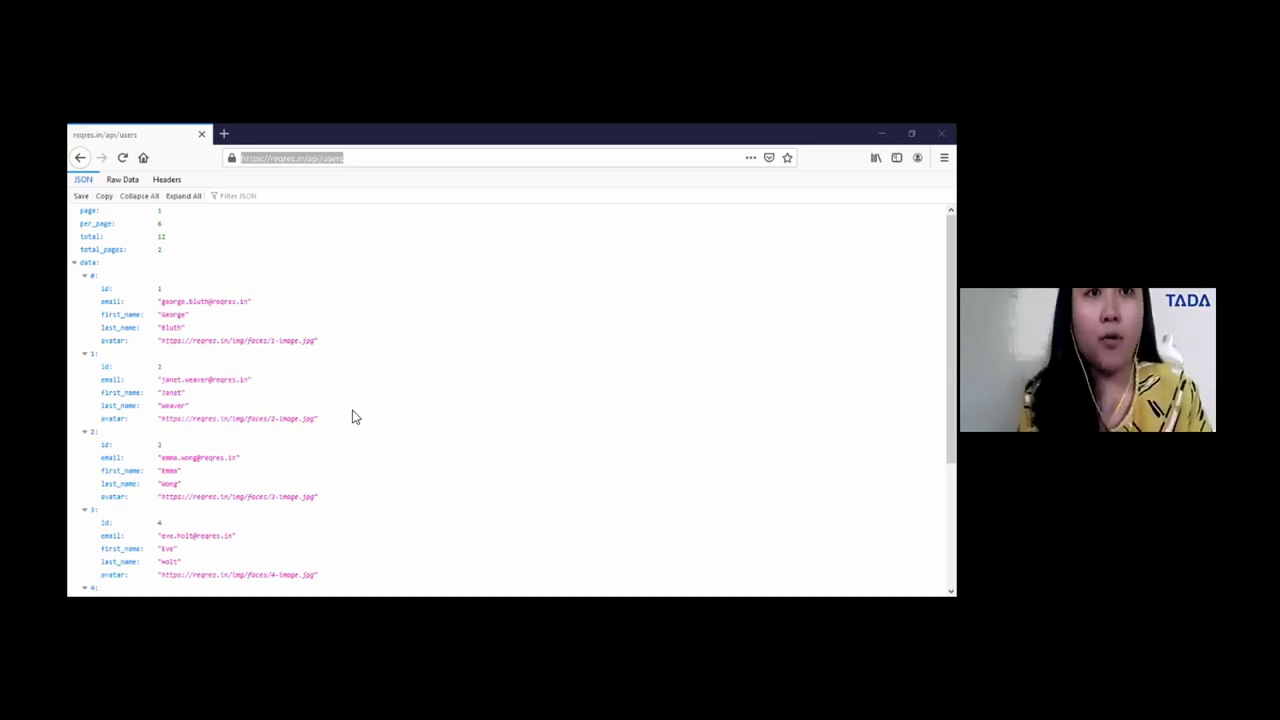
Return to the Reqres samples and select the JSON request body of the POST Create example.
click(80, 157)
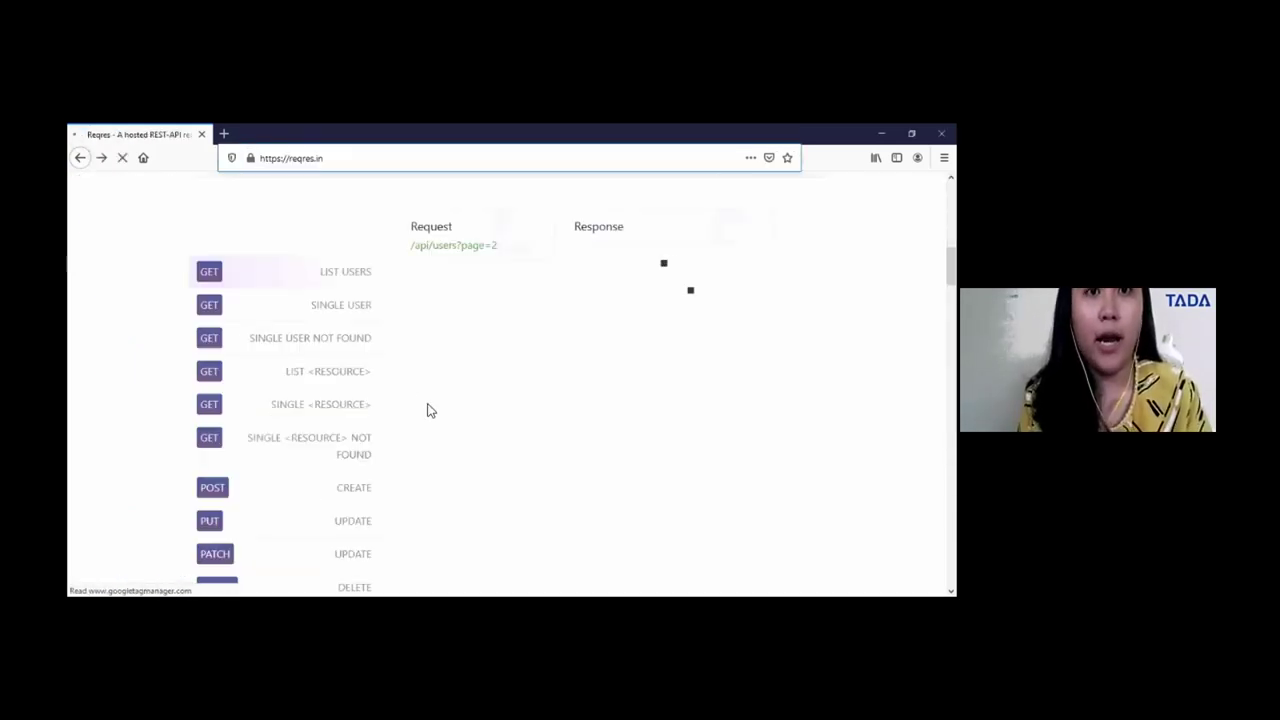
click(356, 488)
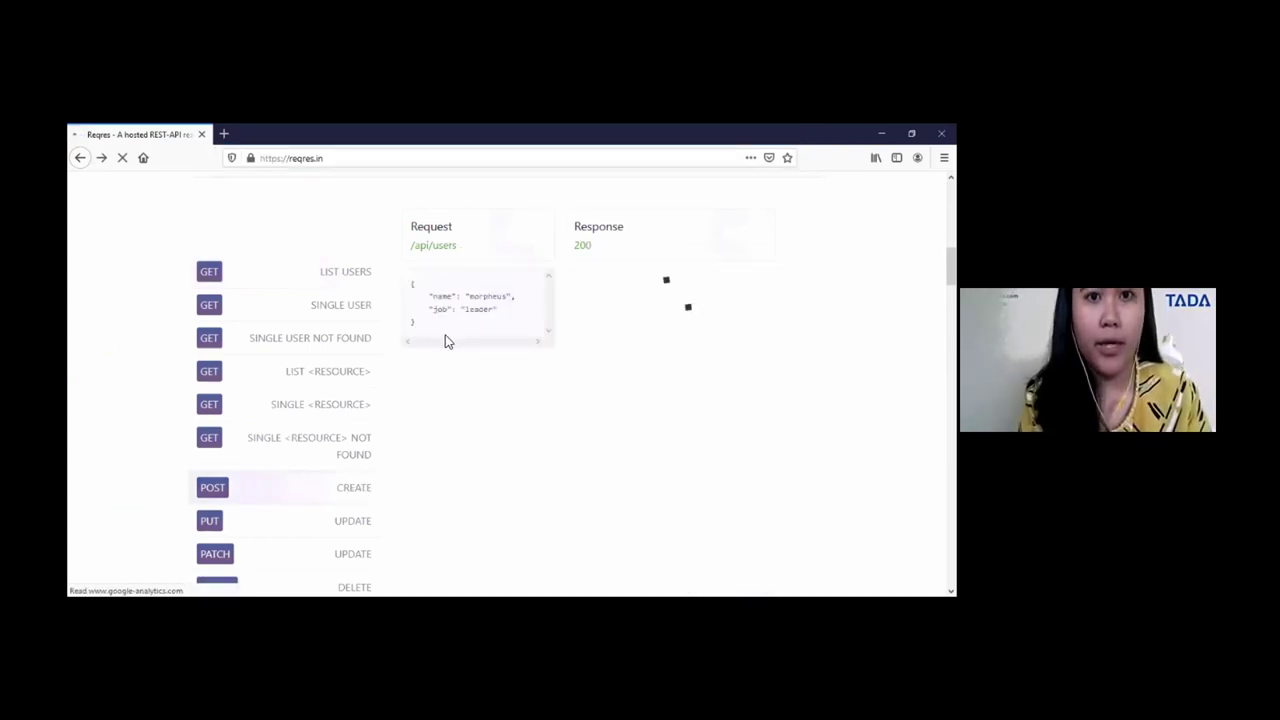
drag(446, 331, 411, 284)
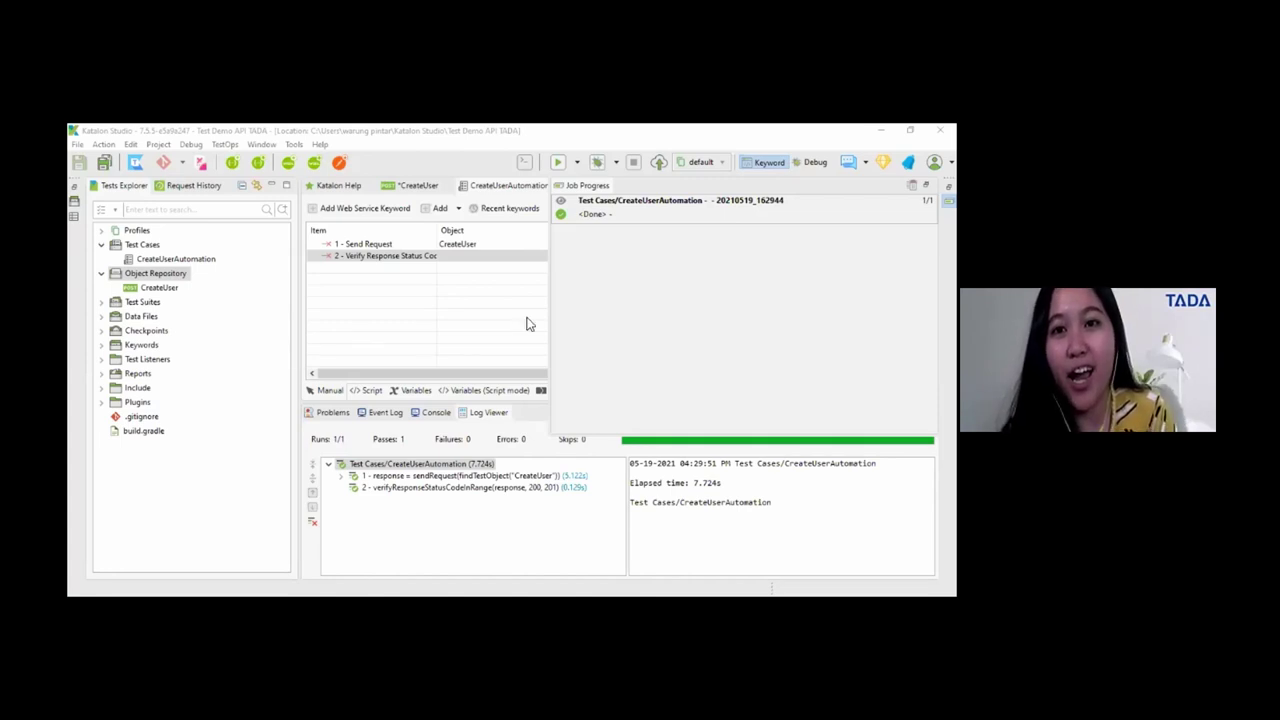
In Katalon Studio, review the Send Request step's CreateUser object and output variable in the CreateUserAutomation test case.
click(630, 255)
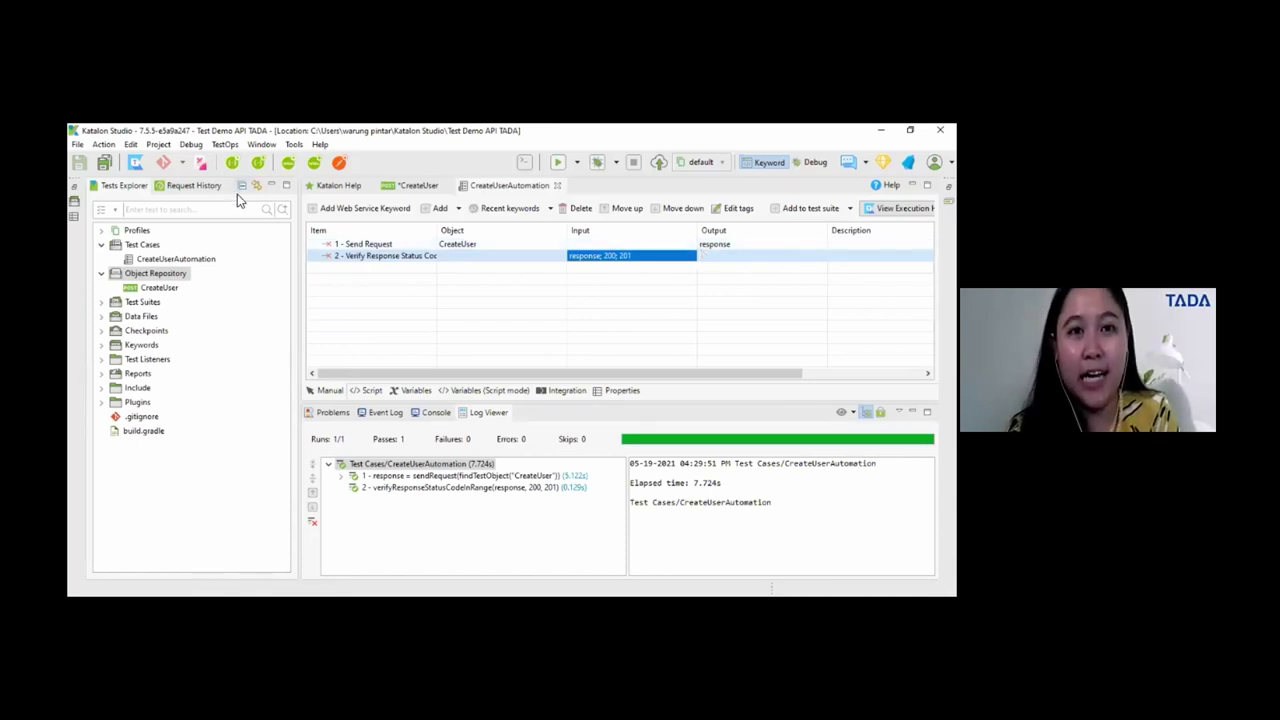
mouse_move(416, 242)
click(370, 245)
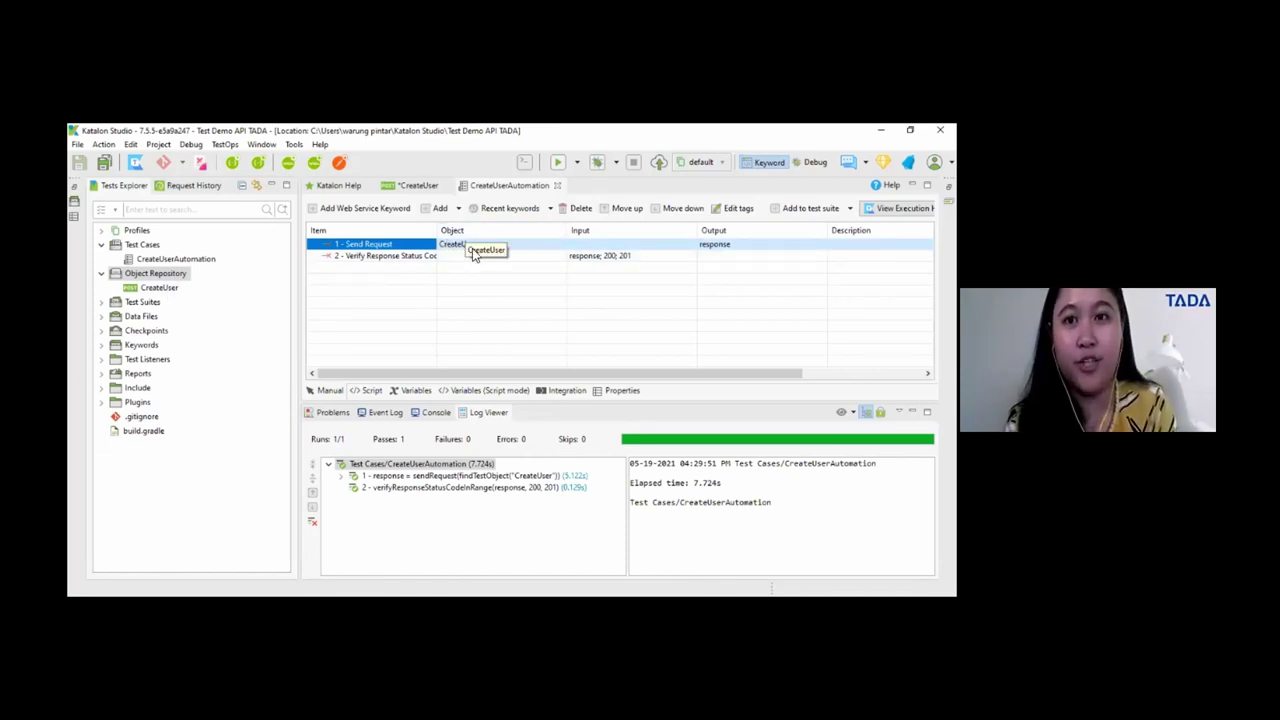
click(722, 244)
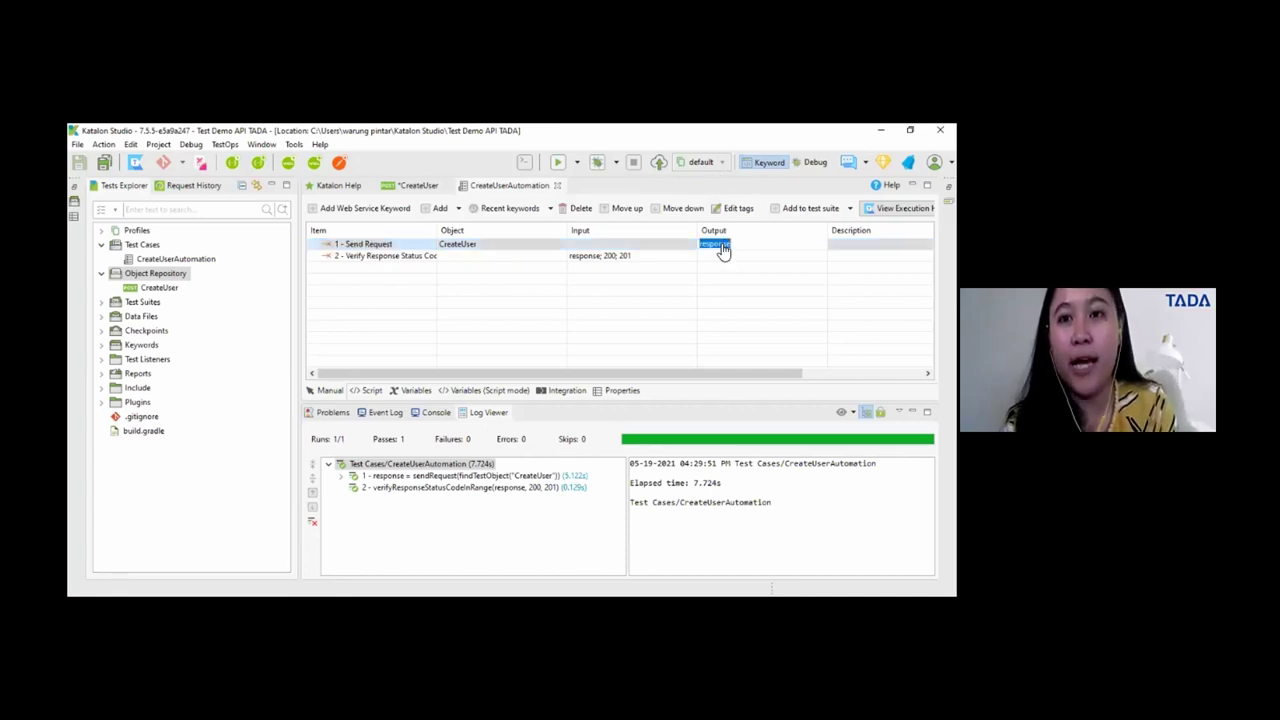
Inspect the Verify Response Status Code In Range step's description, input parameters and alternative keywords without changing them.
click(703, 260)
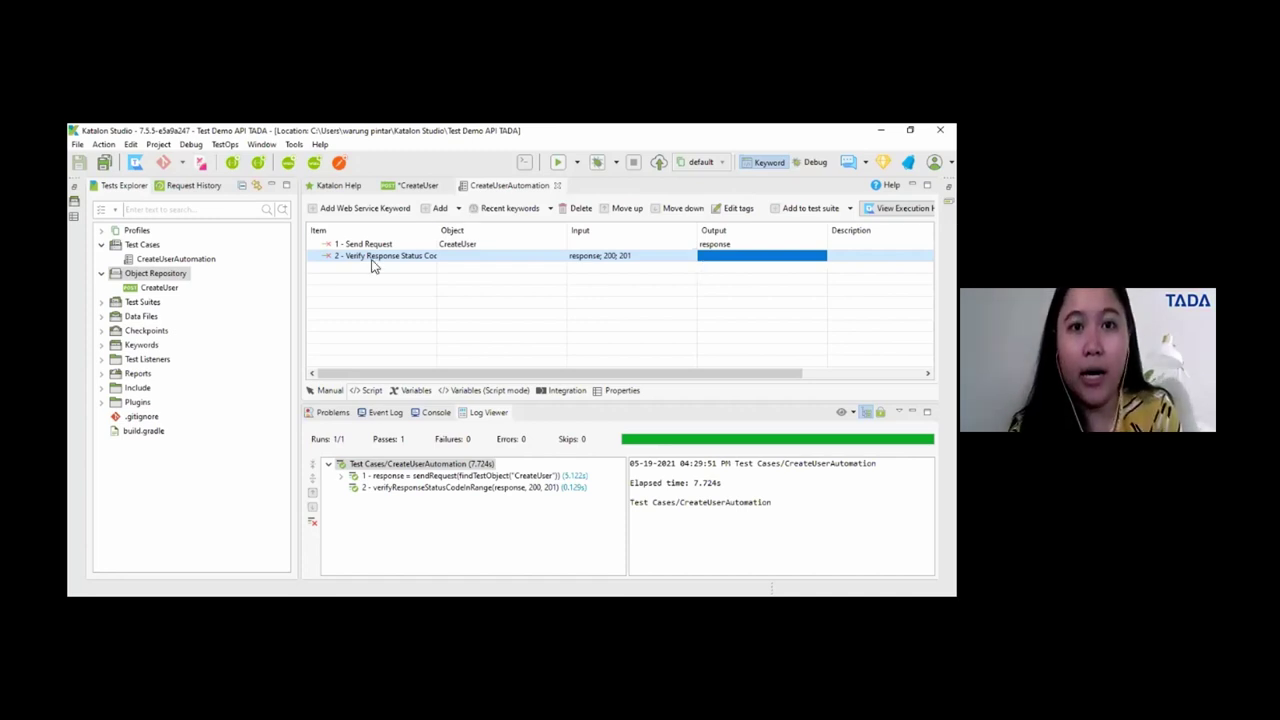
mouse_move(373, 262)
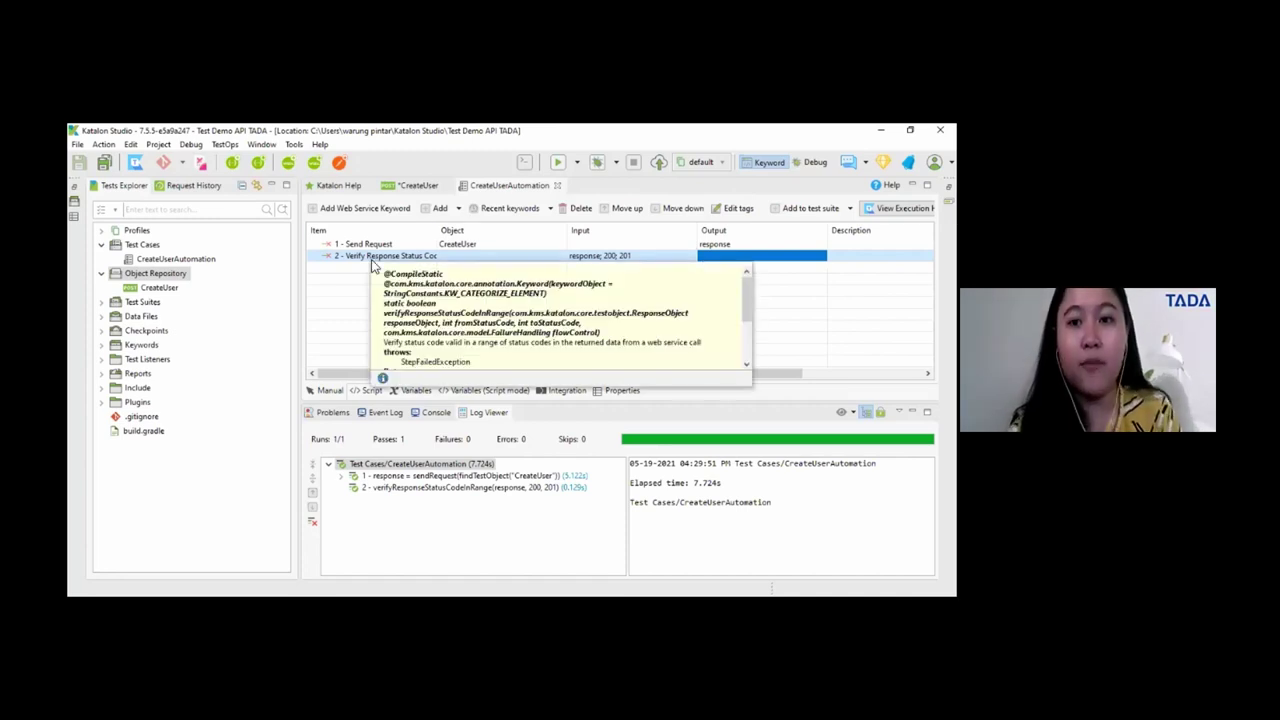
double_click(668, 257)
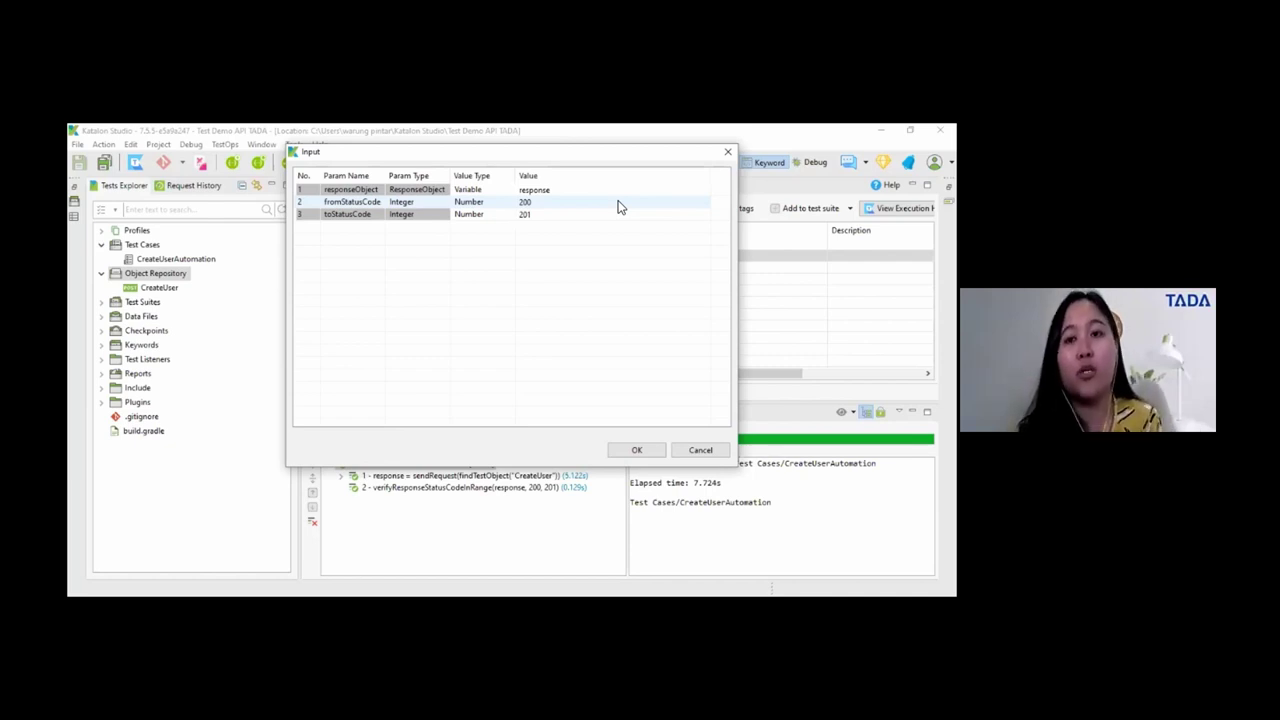
click(728, 151)
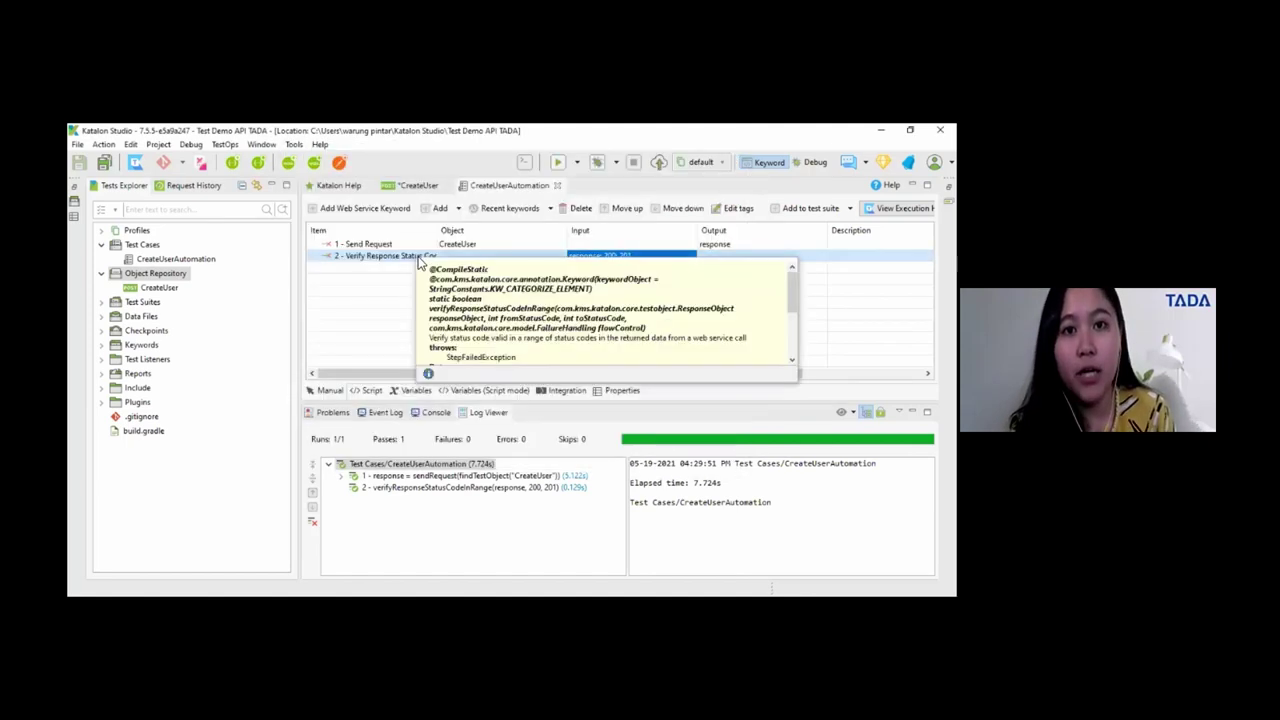
click(422, 257)
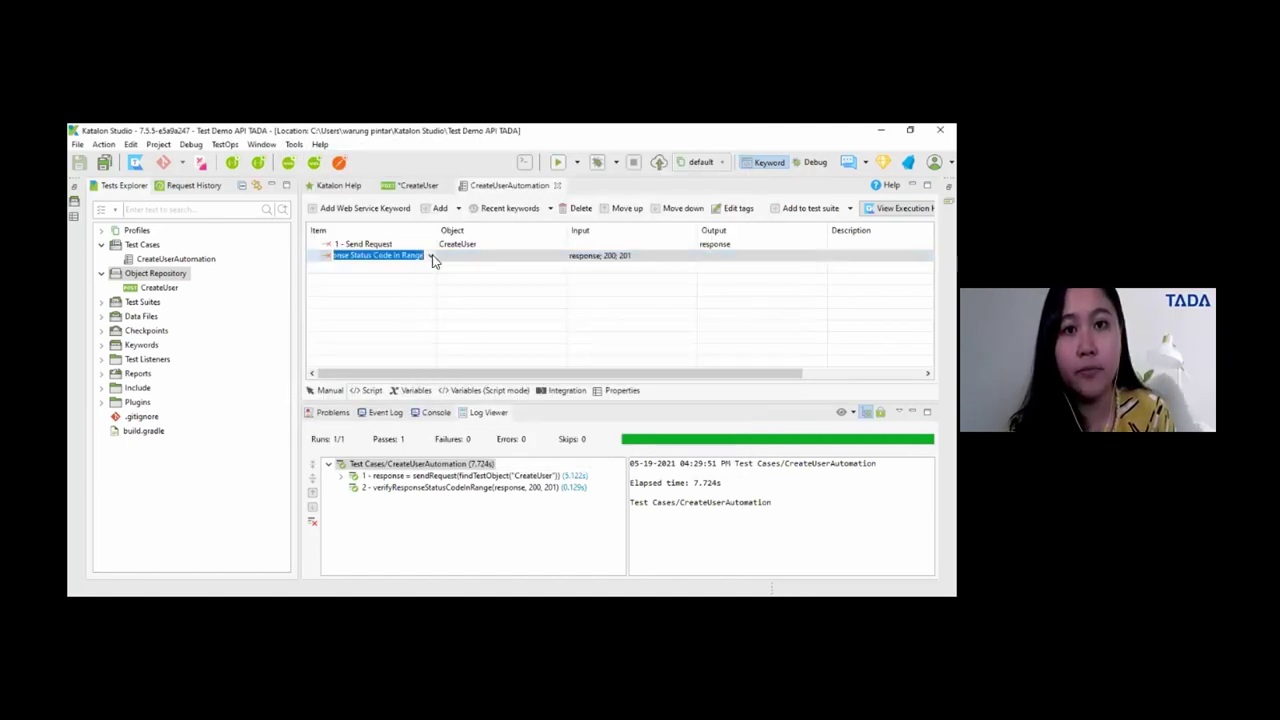
click(430, 256)
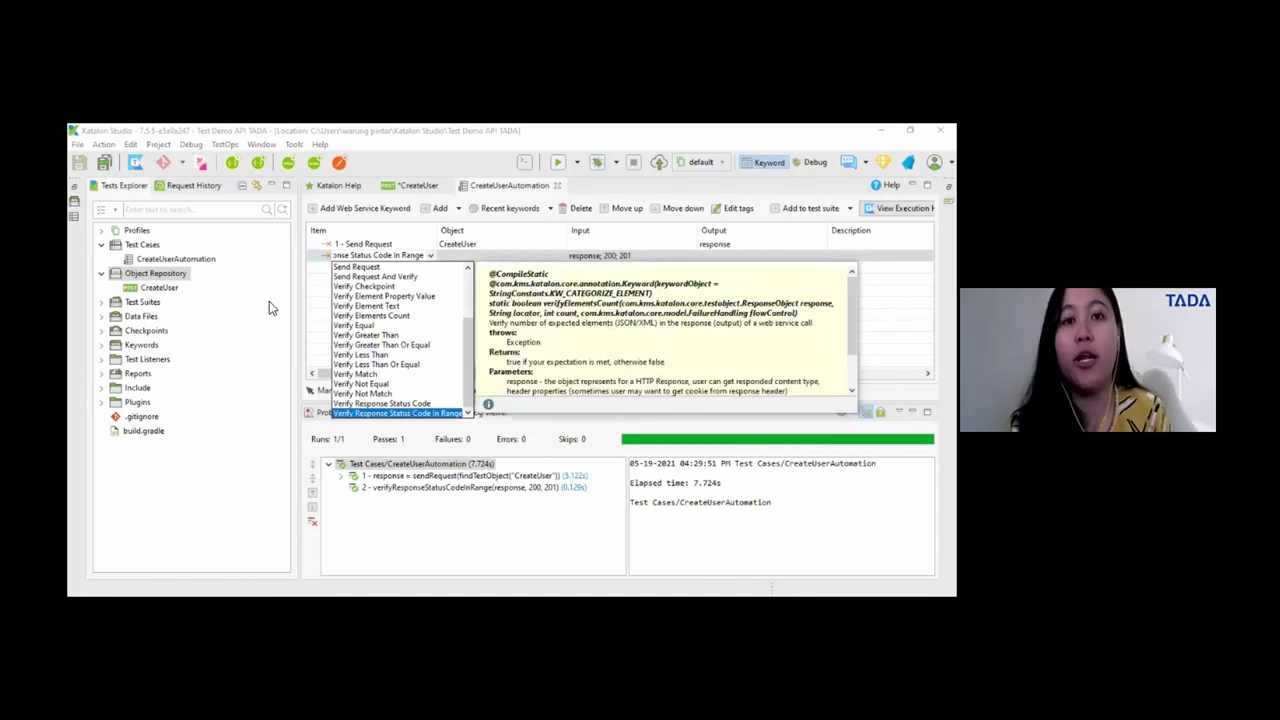
click(300, 305)
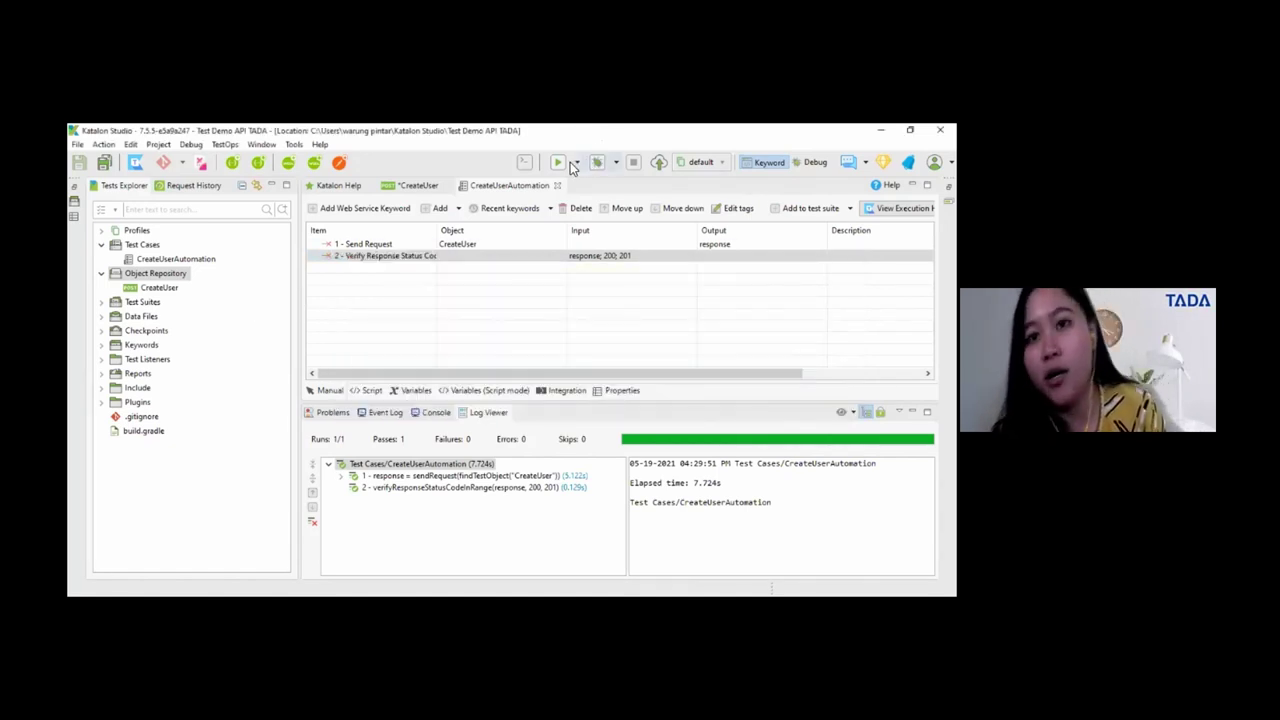
Run the CreateUserAutomation test case, saving the listed groovy resource before launch.
click(560, 162)
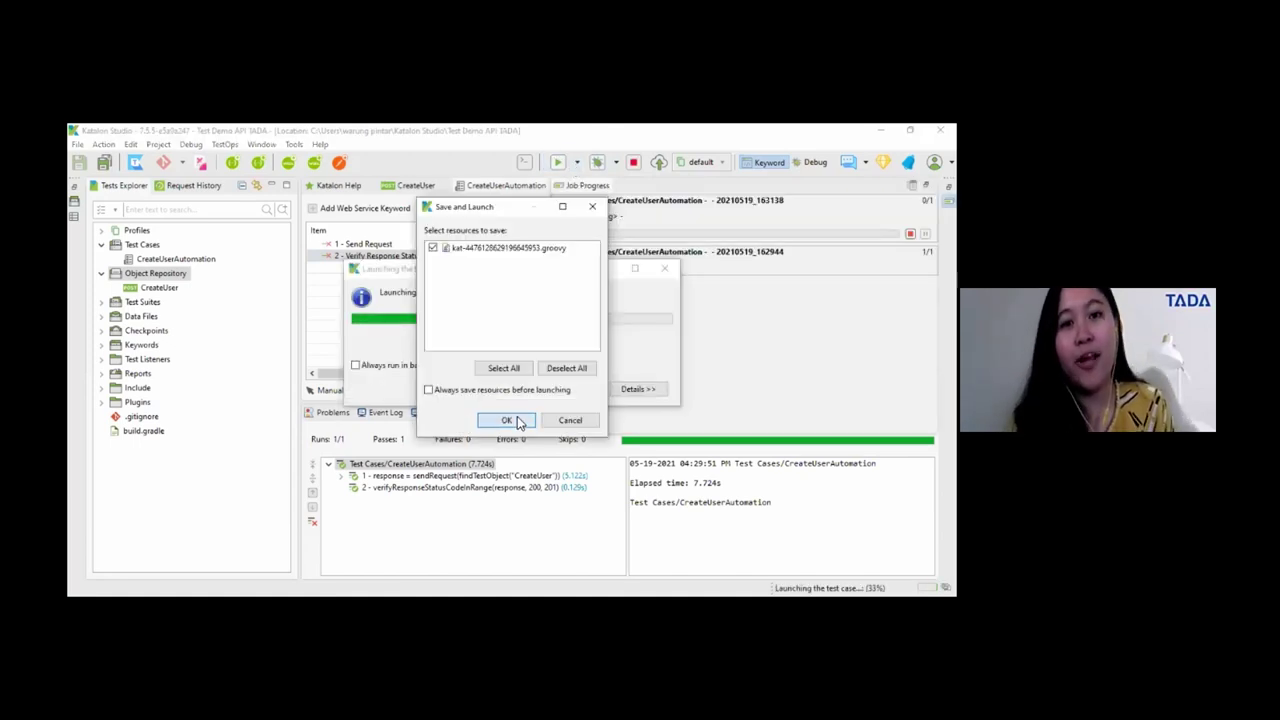
click(512, 420)
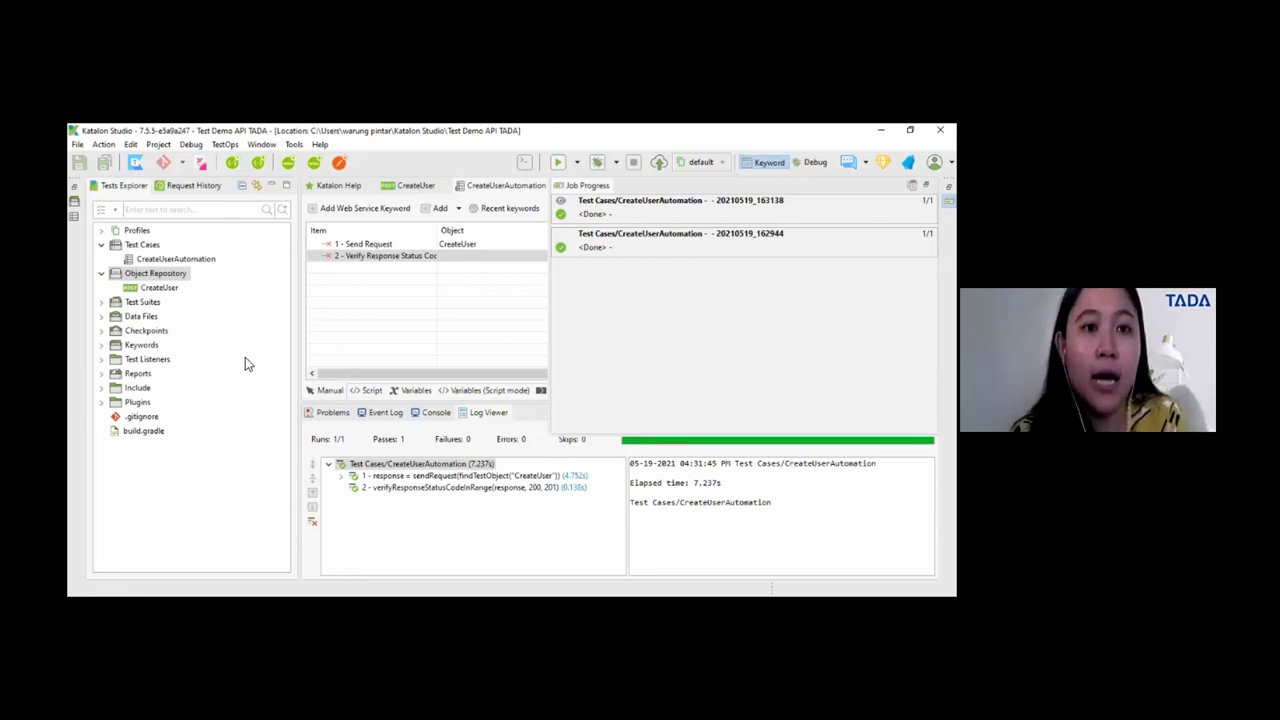
right_click(171, 279)
mouse_move(220, 285)
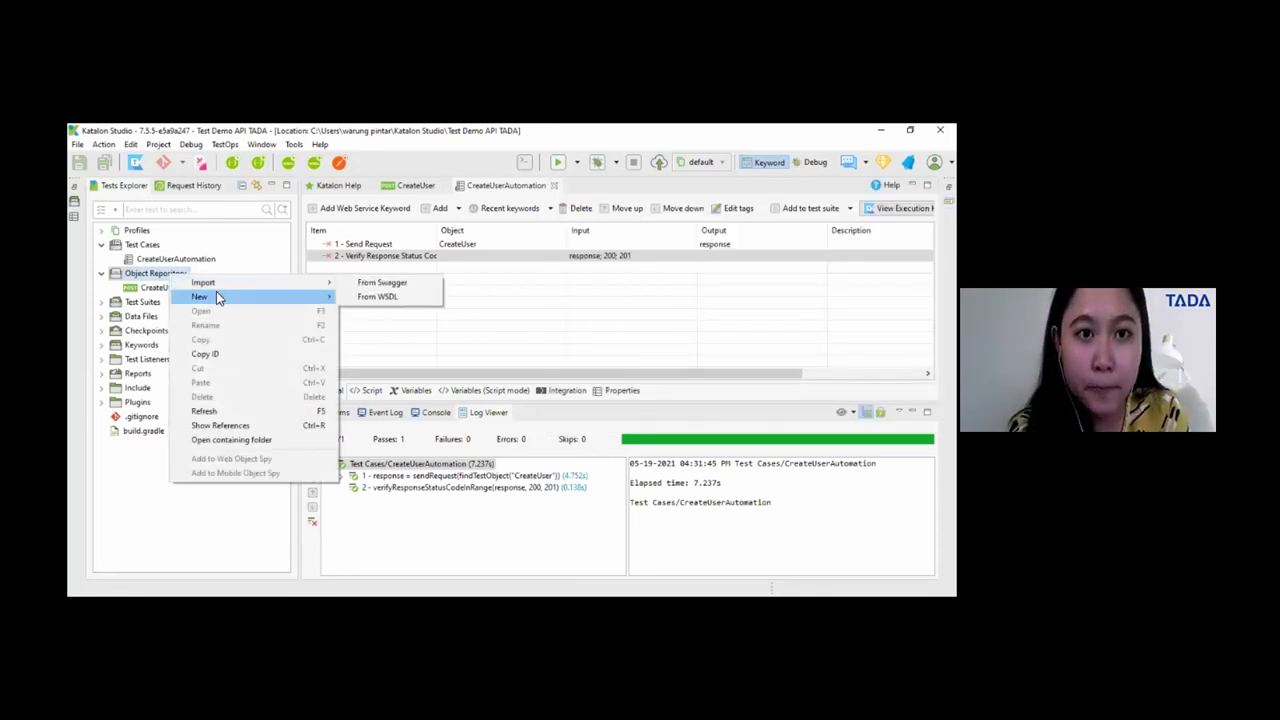
click(377, 315)
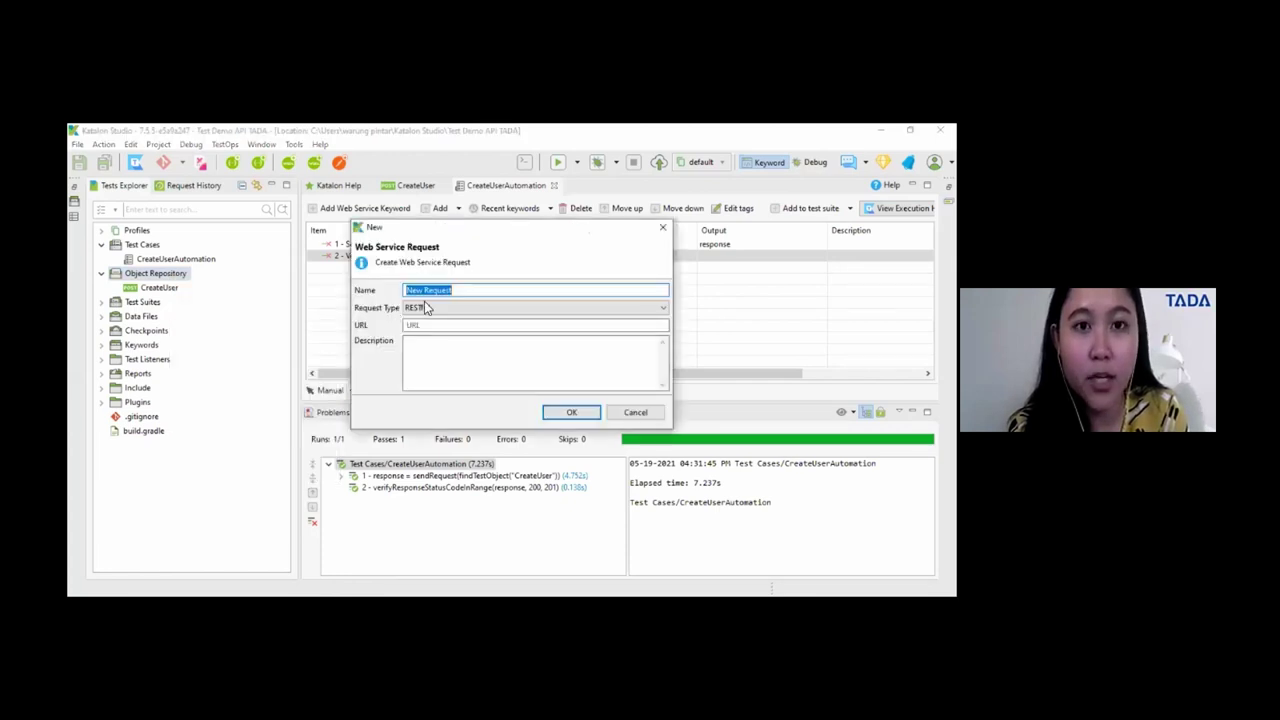
key(BackSpace)
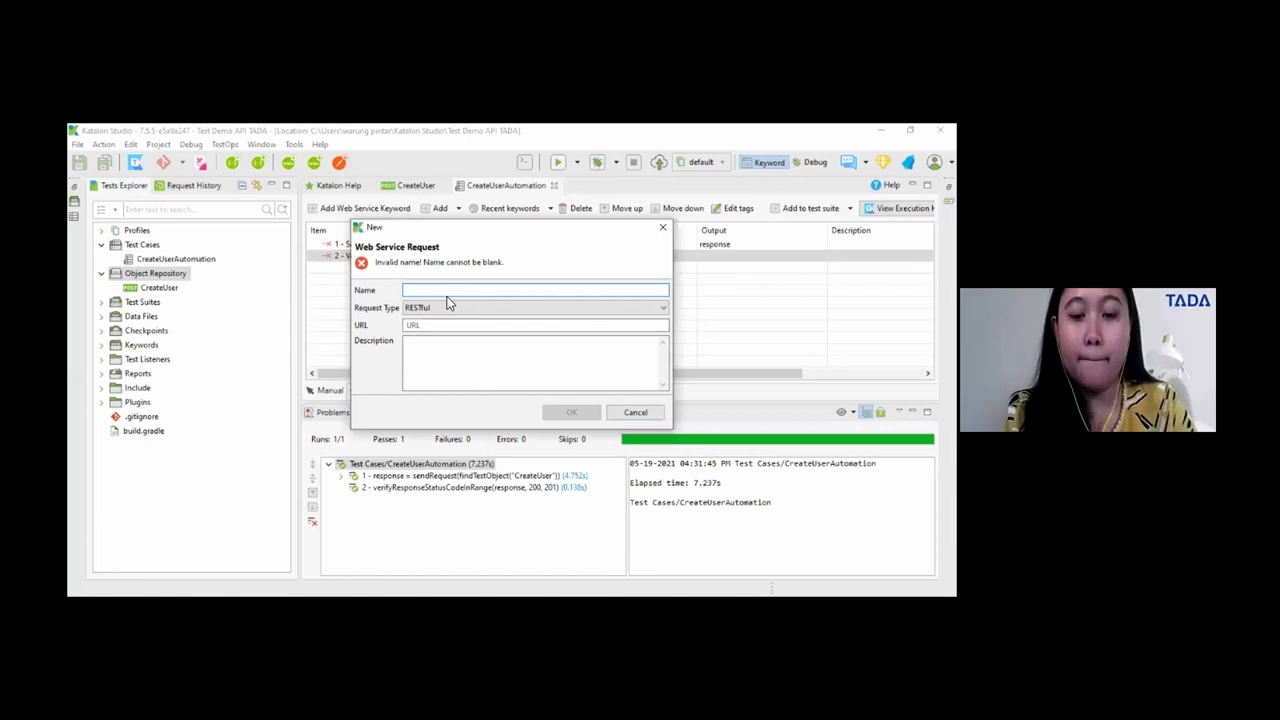
text(GetUser)
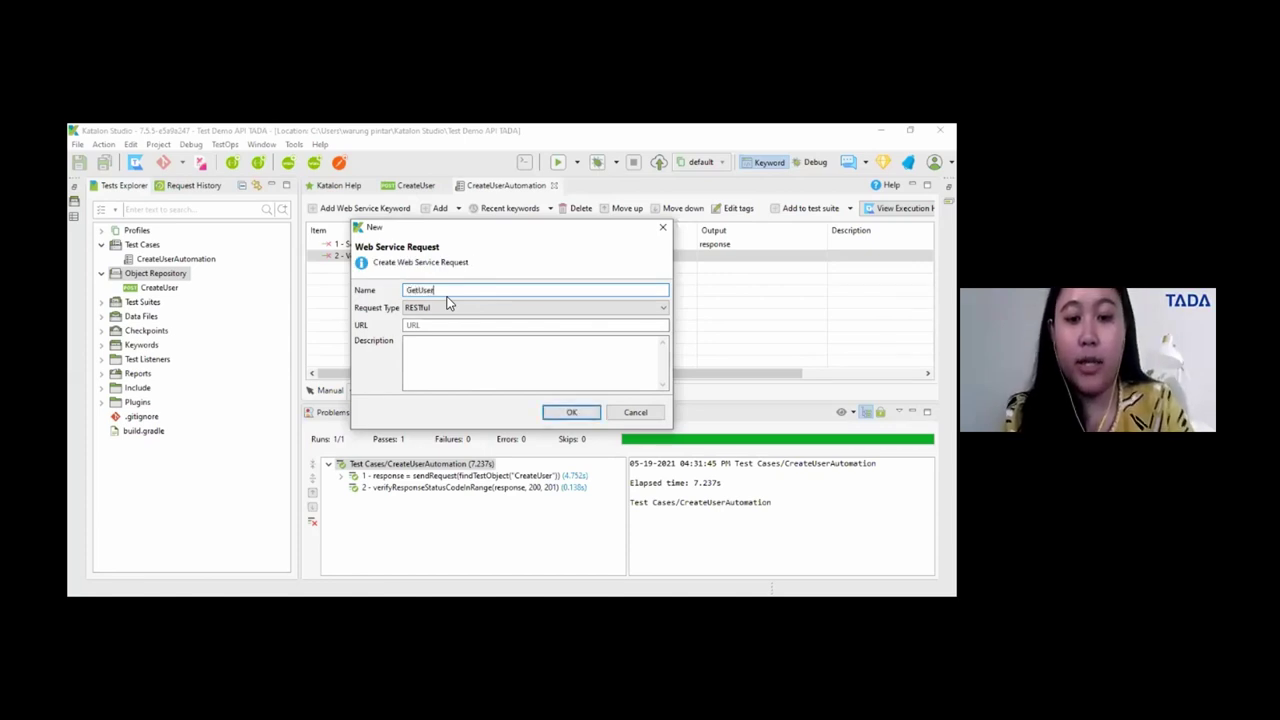
text(Detail)
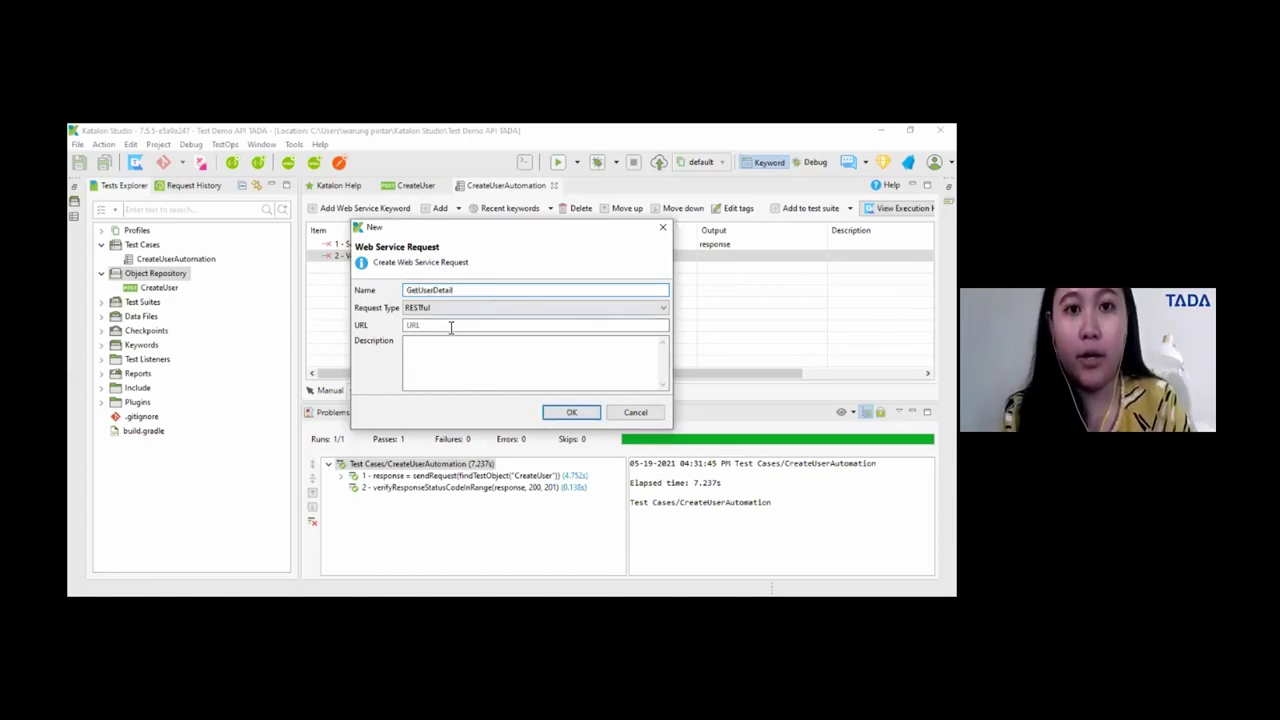
click(450, 326)
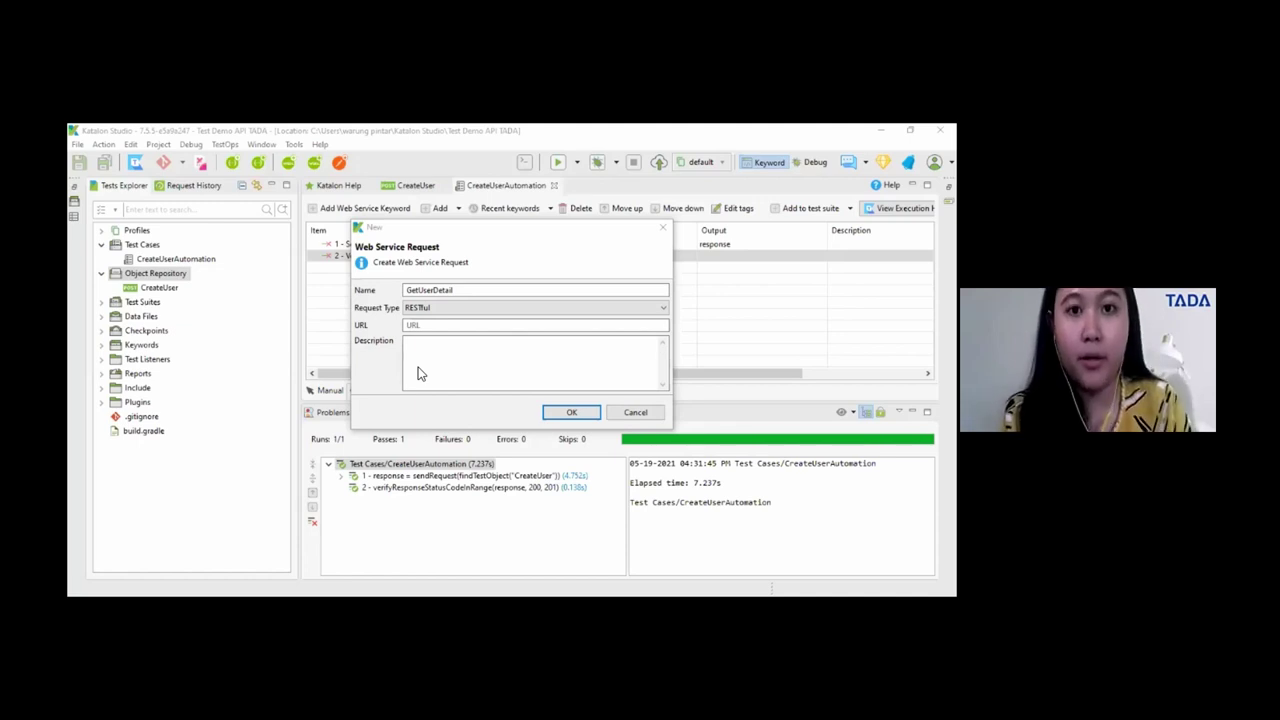
text(https://reqres.in/api/users/2)
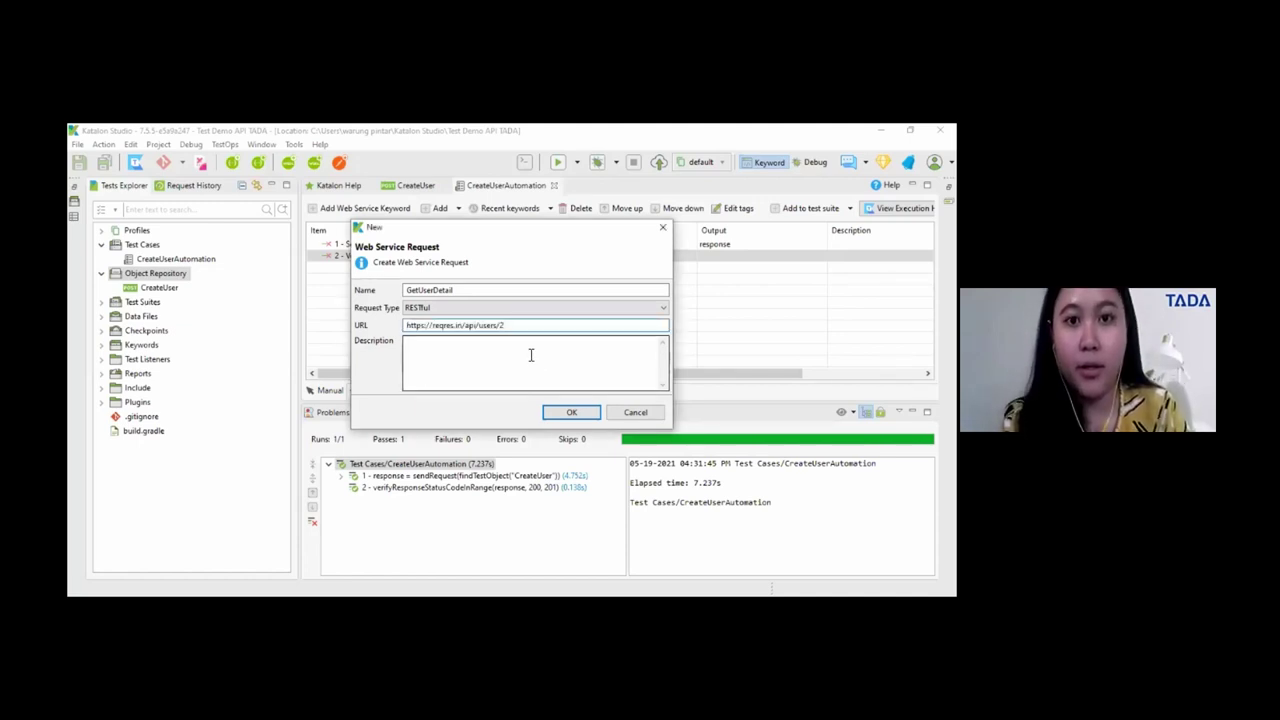
click(572, 413)
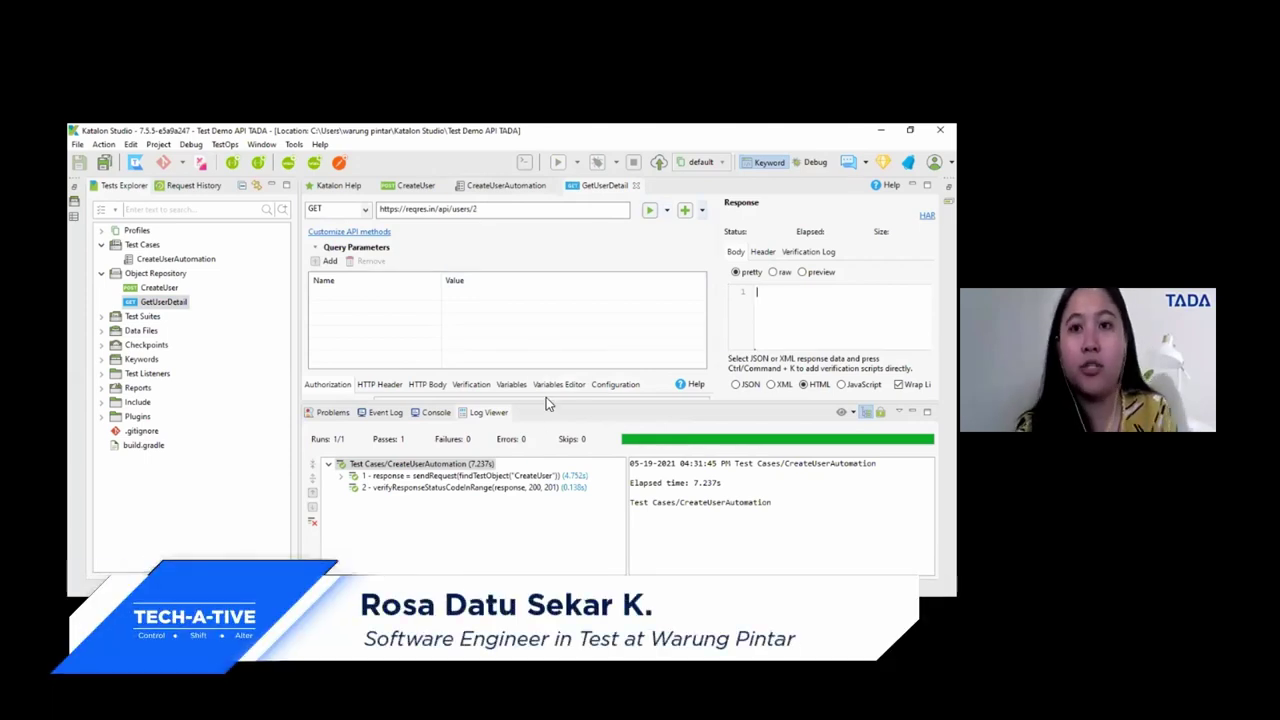
Send the GetUserDetail GET request to retrieve its response.
click(650, 218)
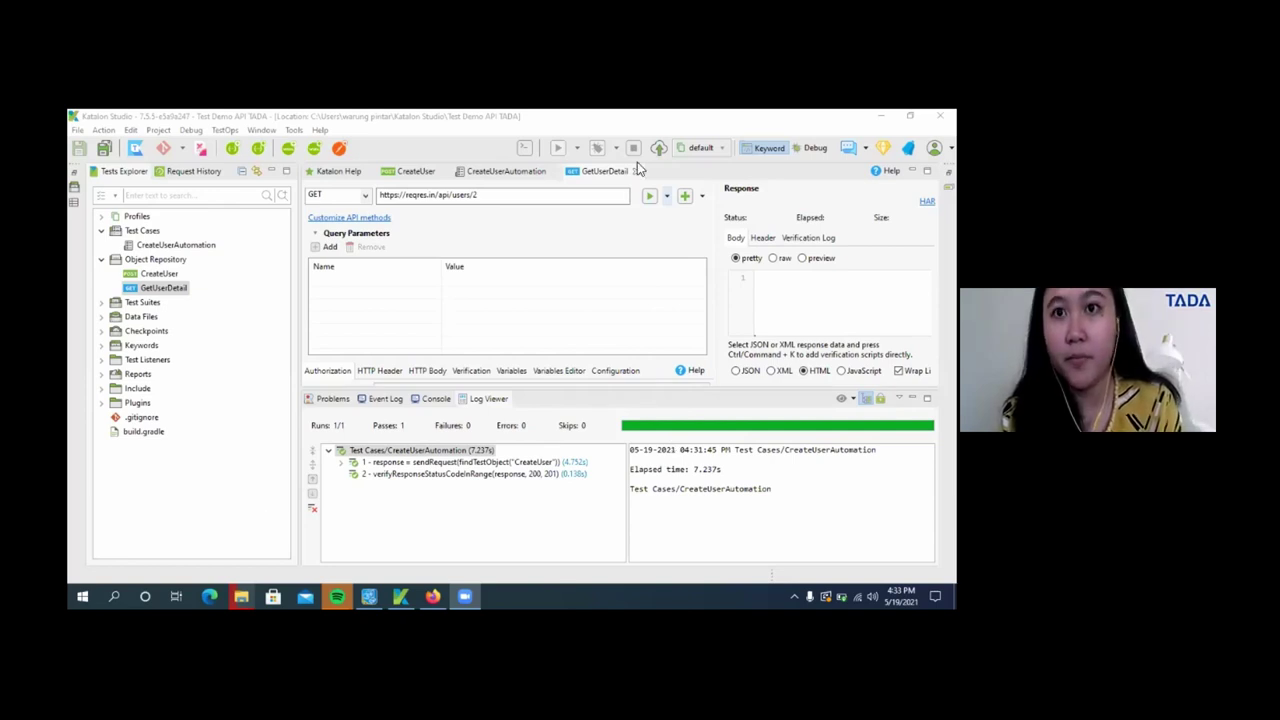
click(649, 198)
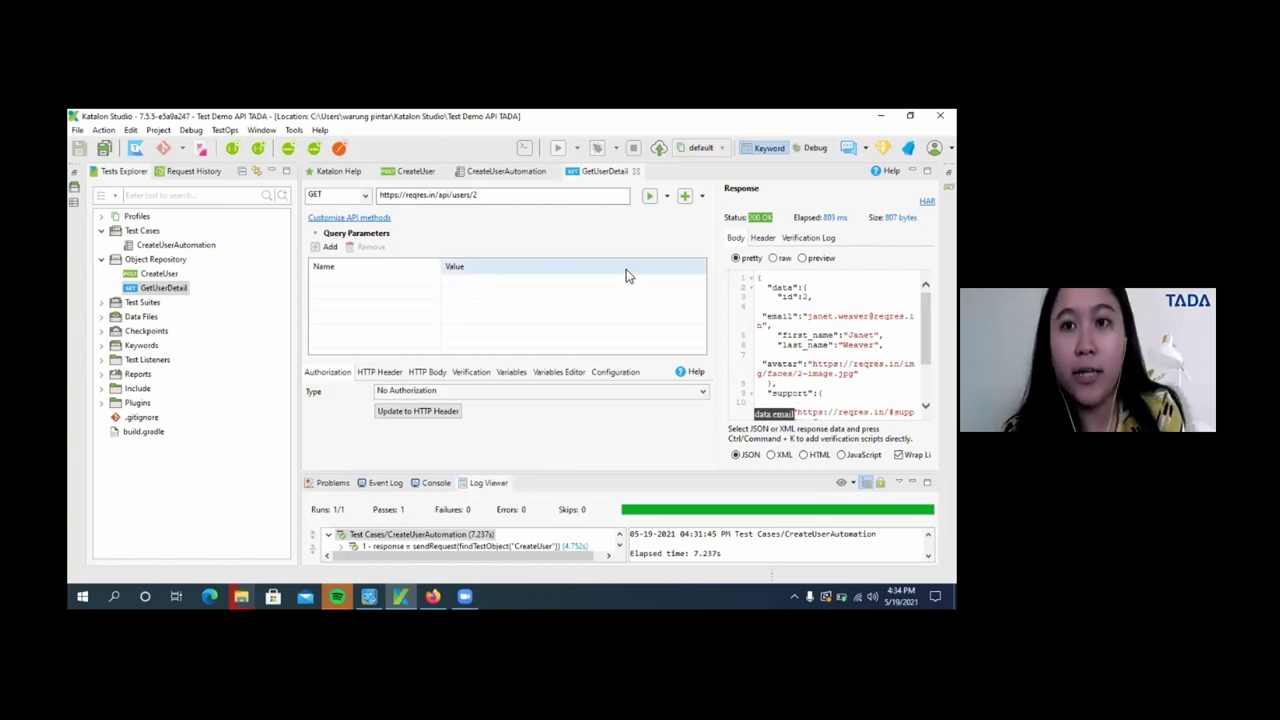
Create a test case named ValidateFirstName under Test Cases.
right_click(126, 232)
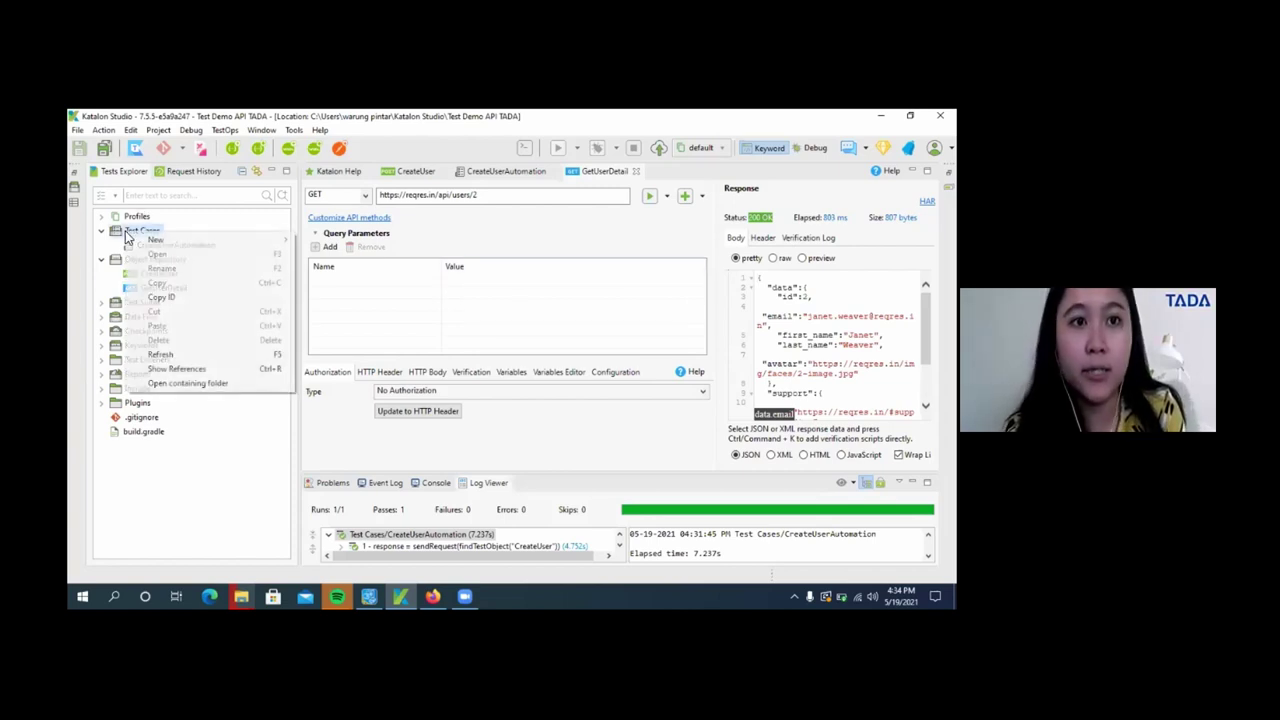
mouse_move(171, 247)
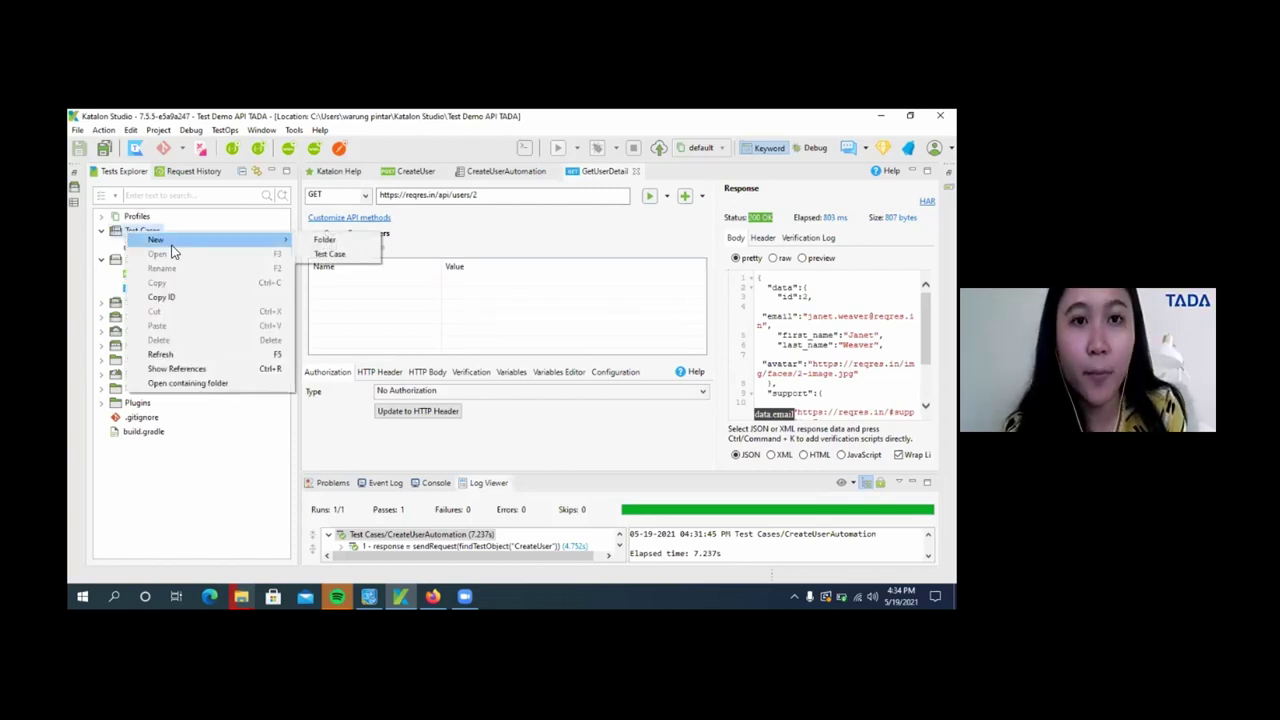
click(312, 254)
text(Va)
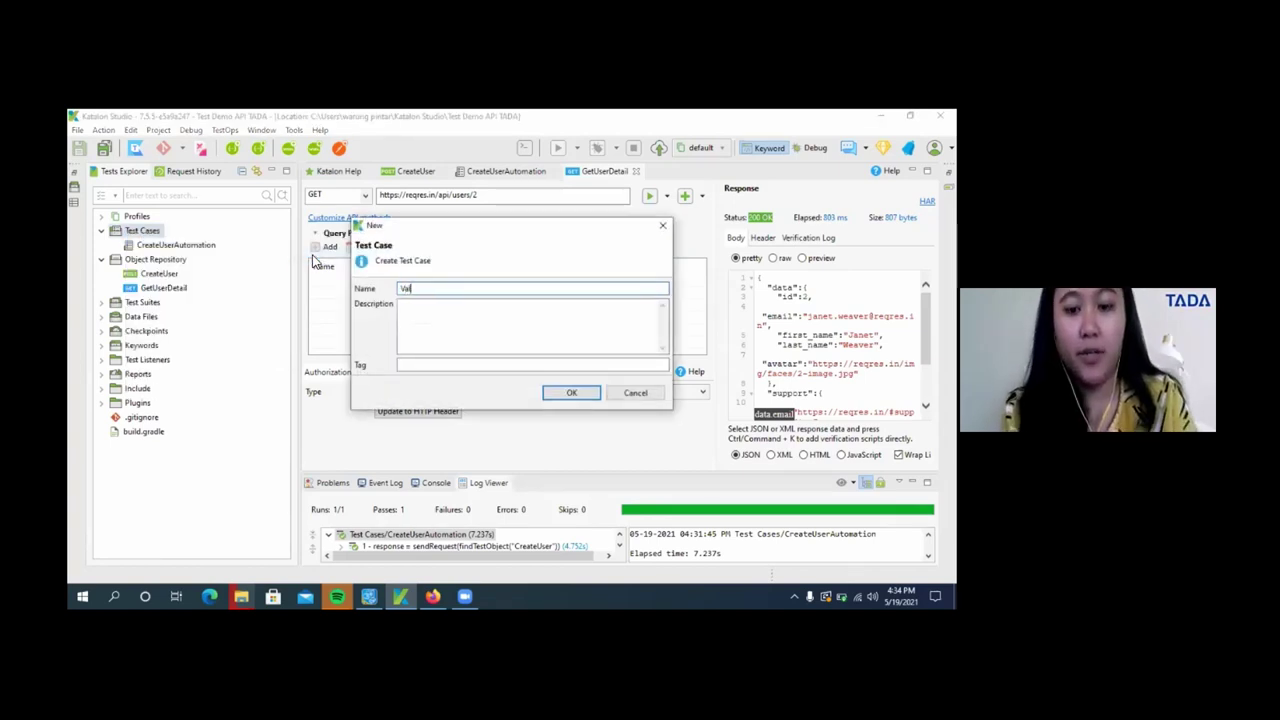
text(lidateFir)
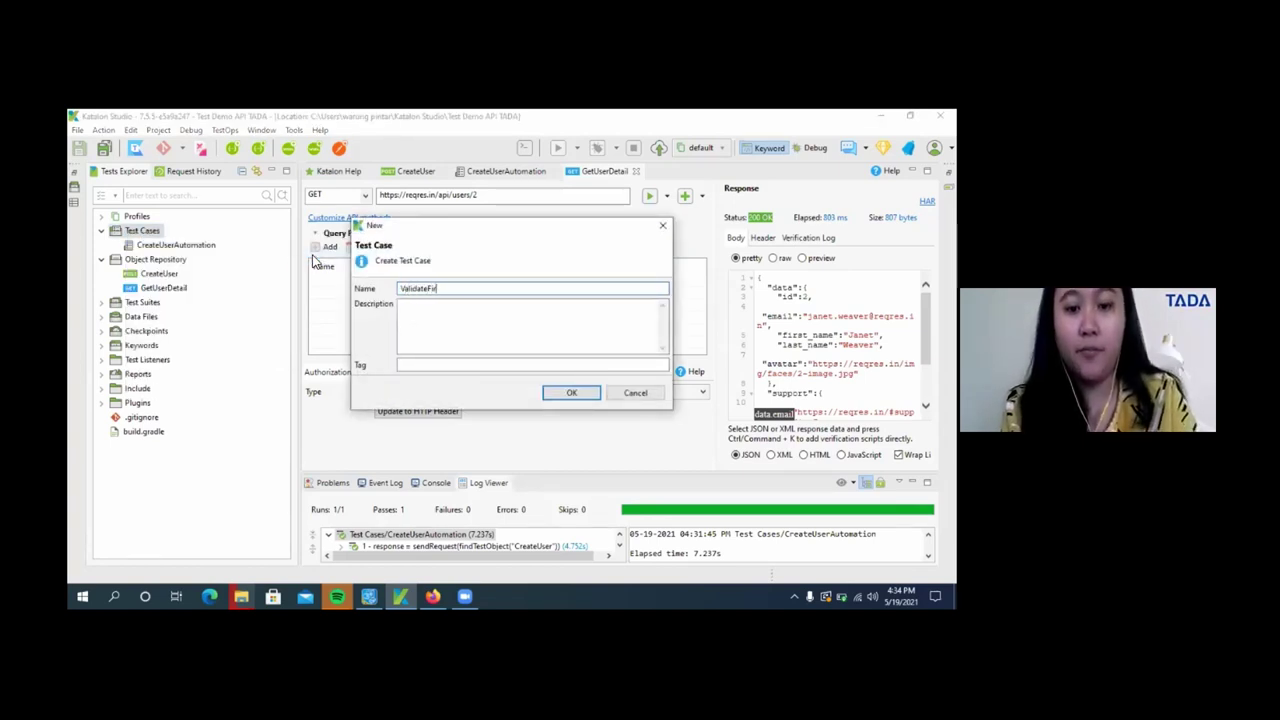
text(stName)
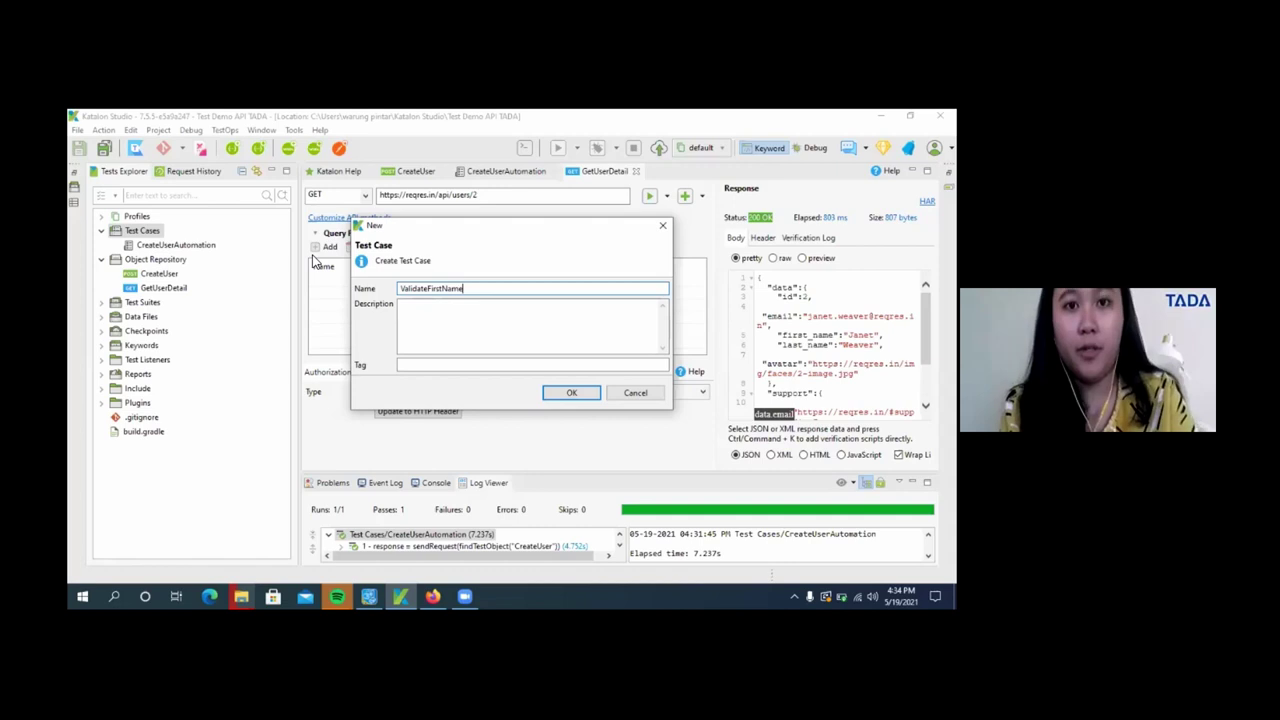
click(566, 392)
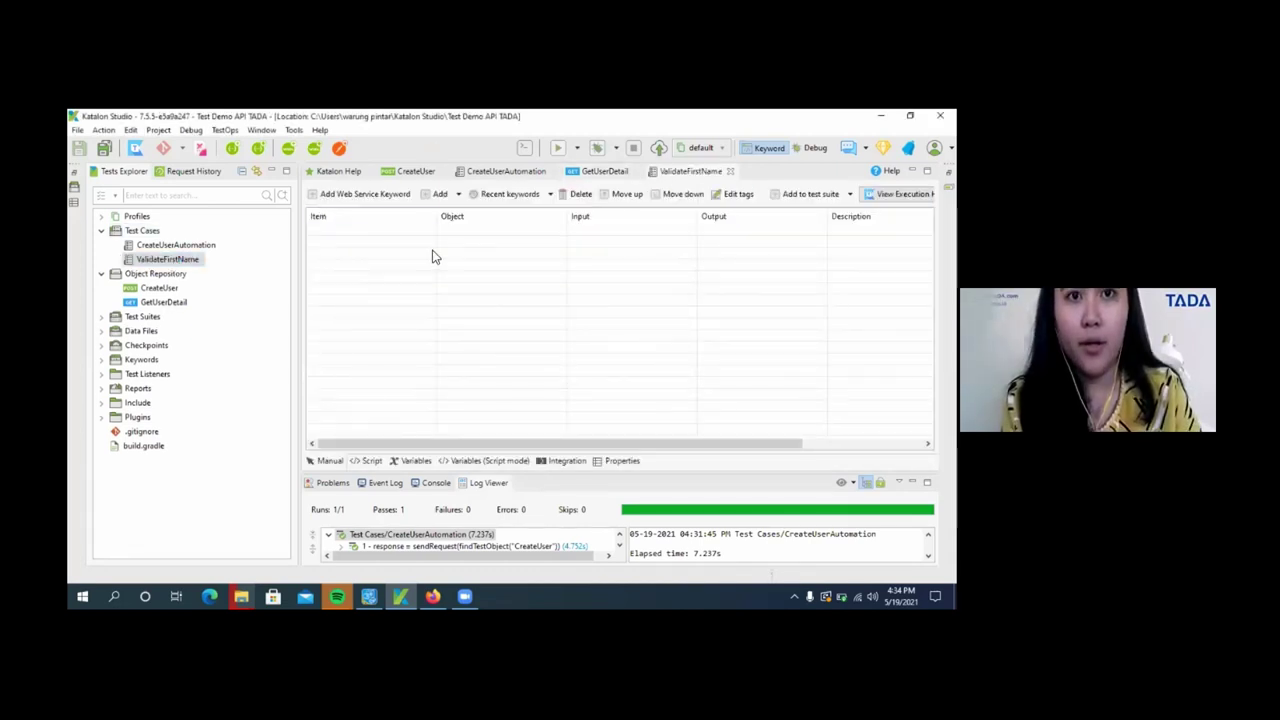
Add a Send Request step for the GetUserDetail object to ValidateFirstName and store its output as response.
click(337, 195)
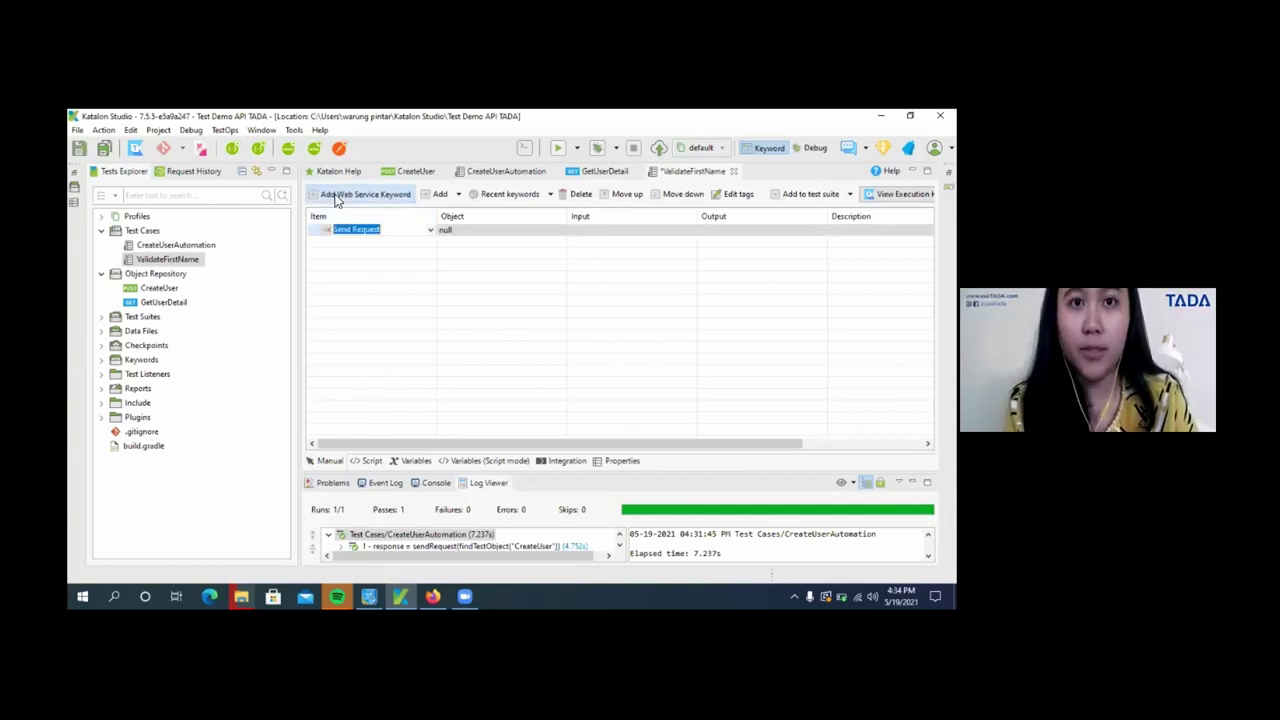
click(443, 277)
drag(141, 305, 443, 235)
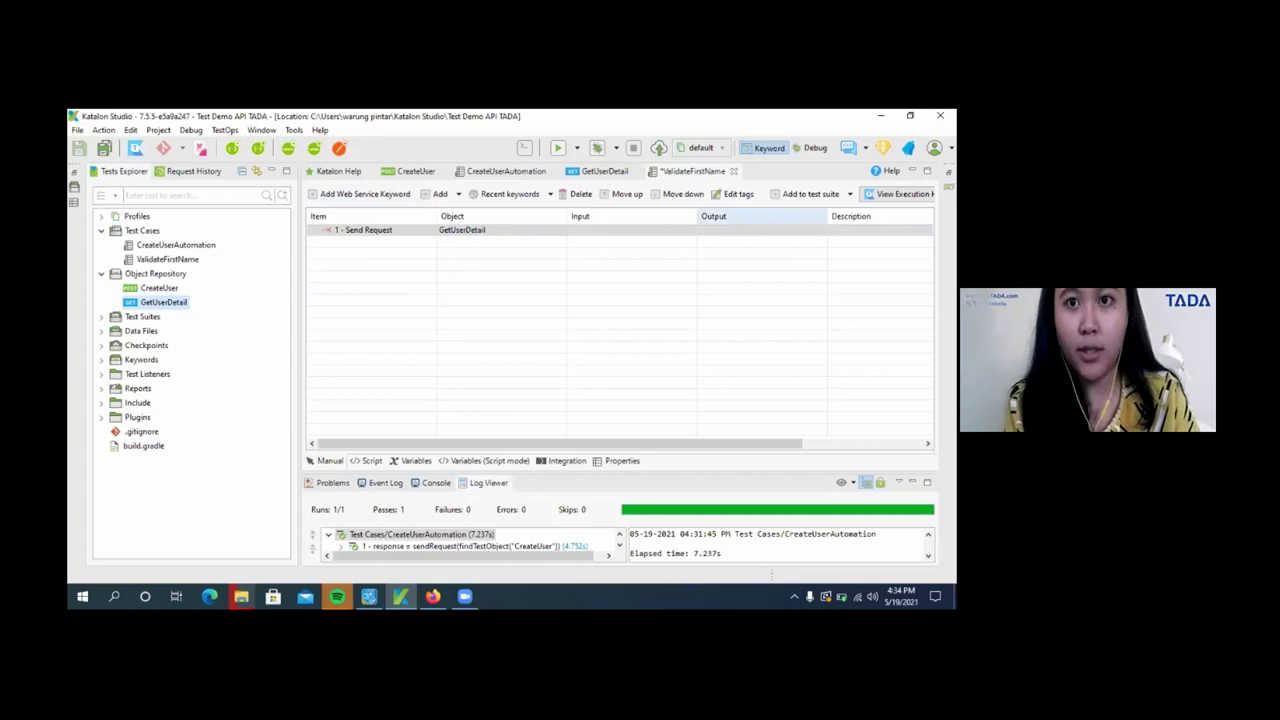
click(745, 230)
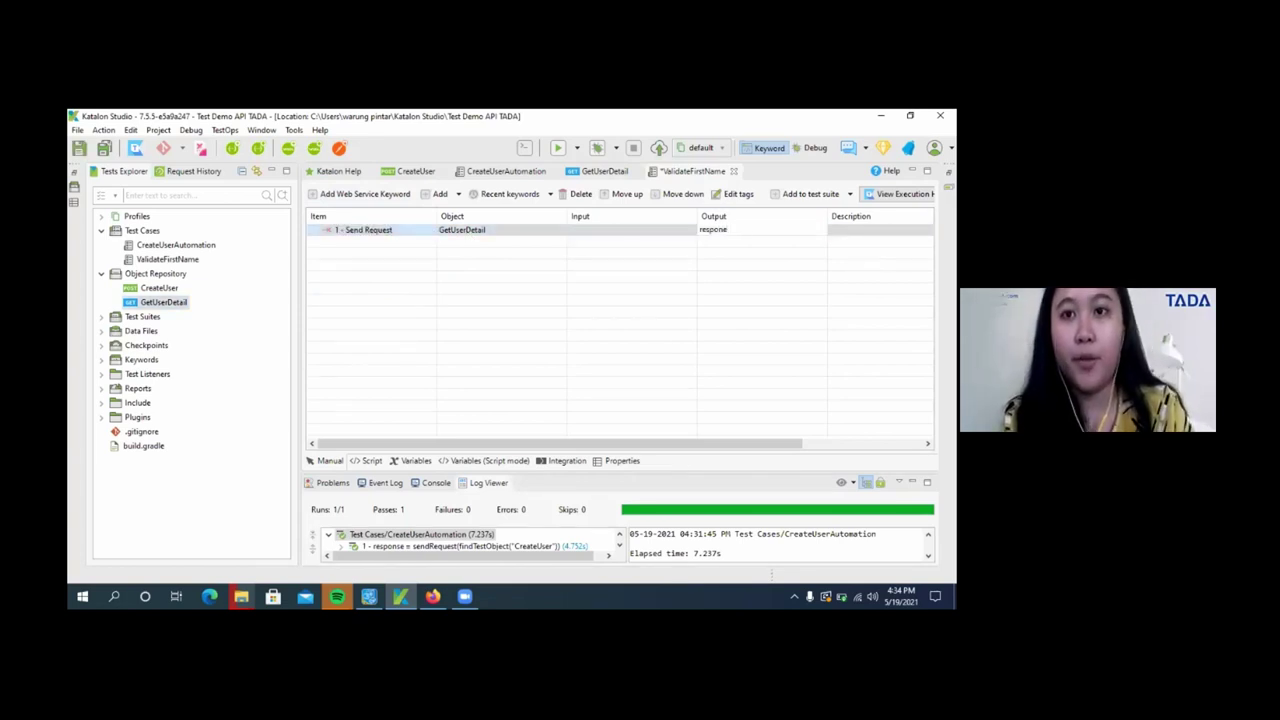
key(Return)
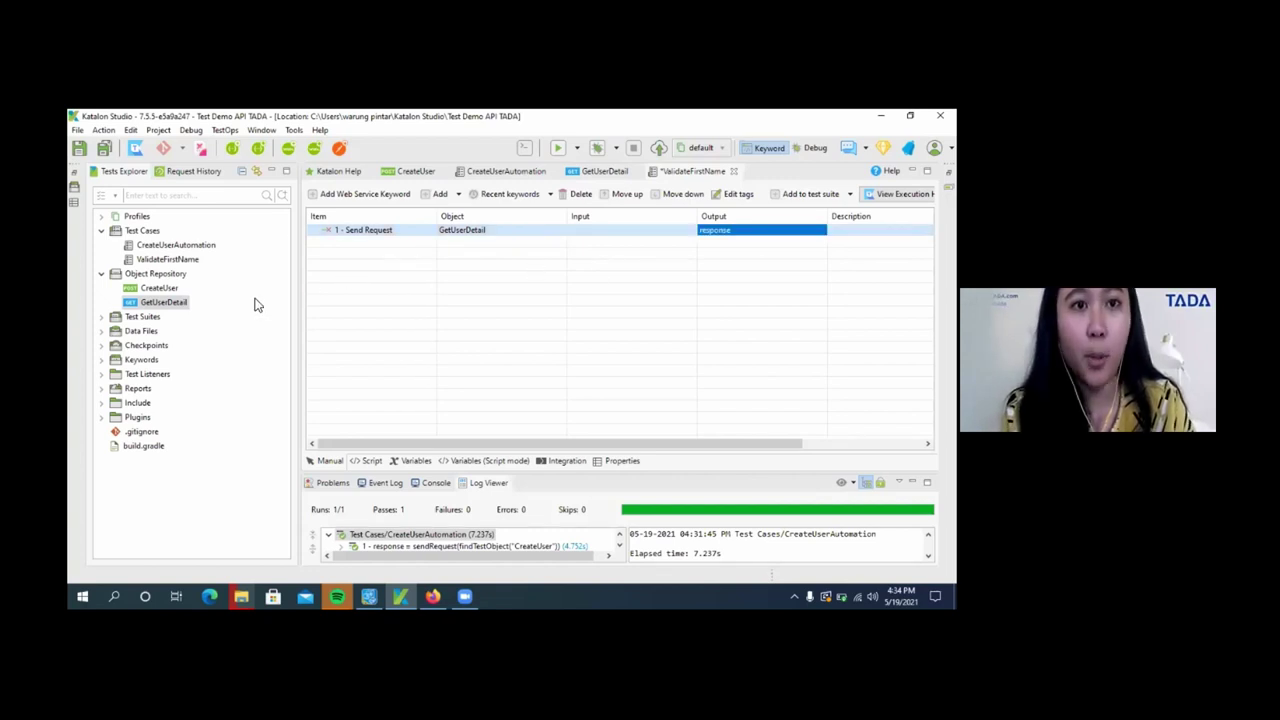
Add a Verify Response Status Code step after the Send Request step.
click(338, 198)
click(431, 244)
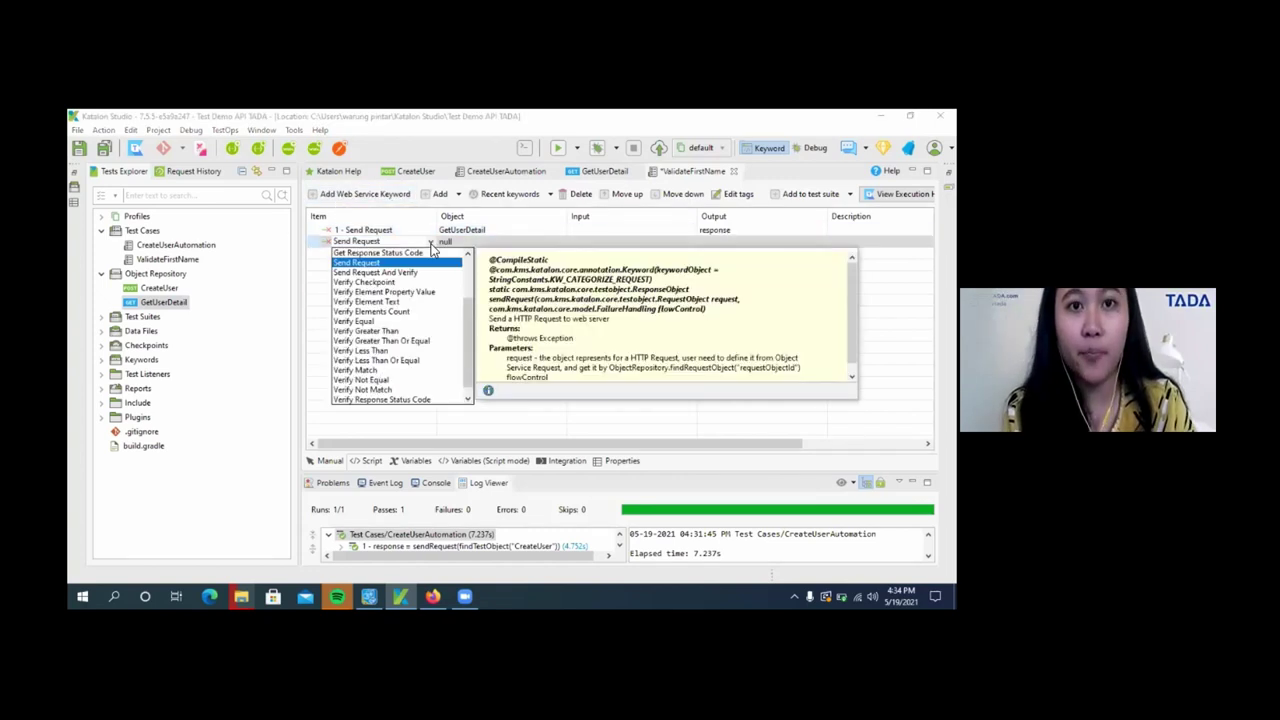
click(416, 400)
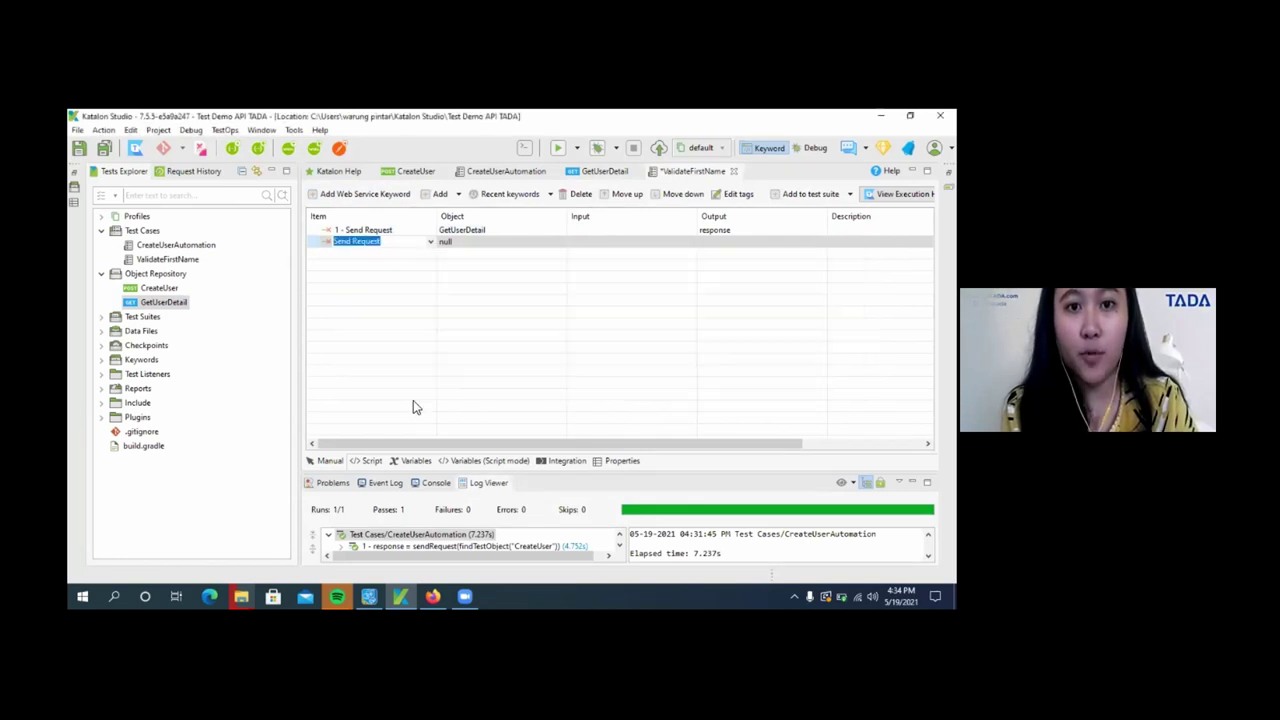
click(508, 243)
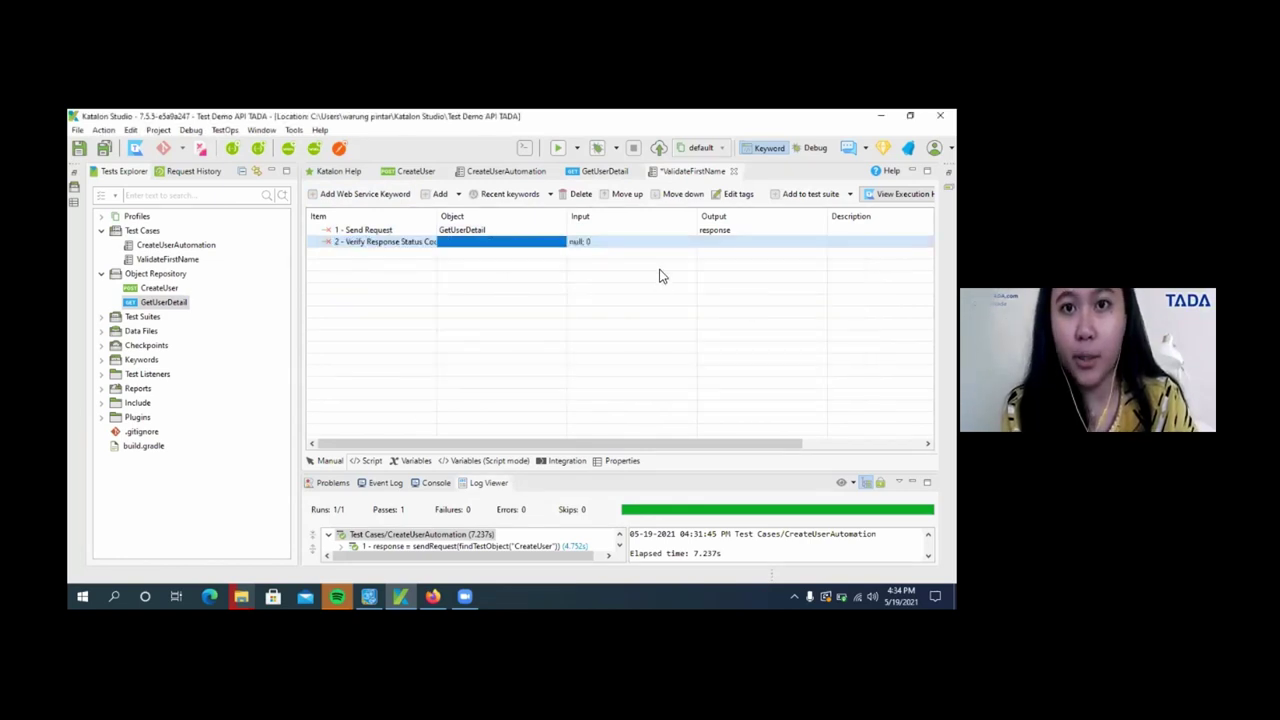
Set the status code step's inputs to the variable response as response object and 200 as expected status code.
click(609, 243)
click(600, 189)
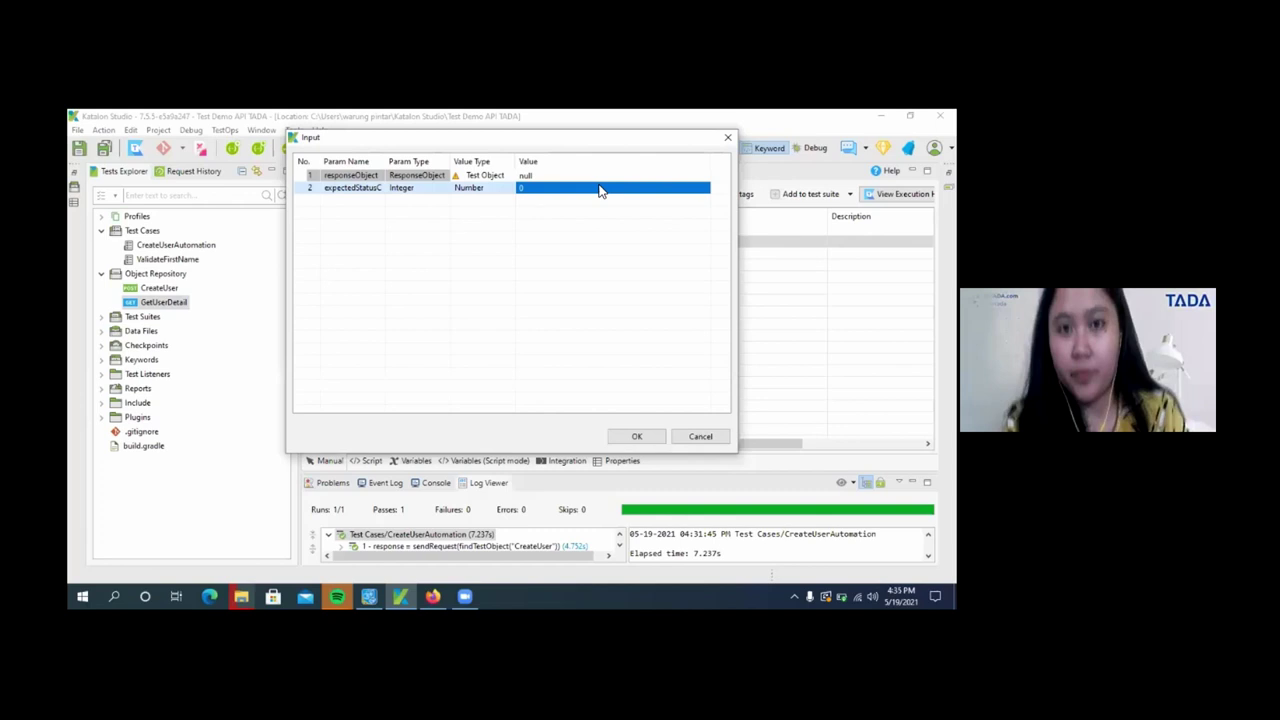
click(495, 178)
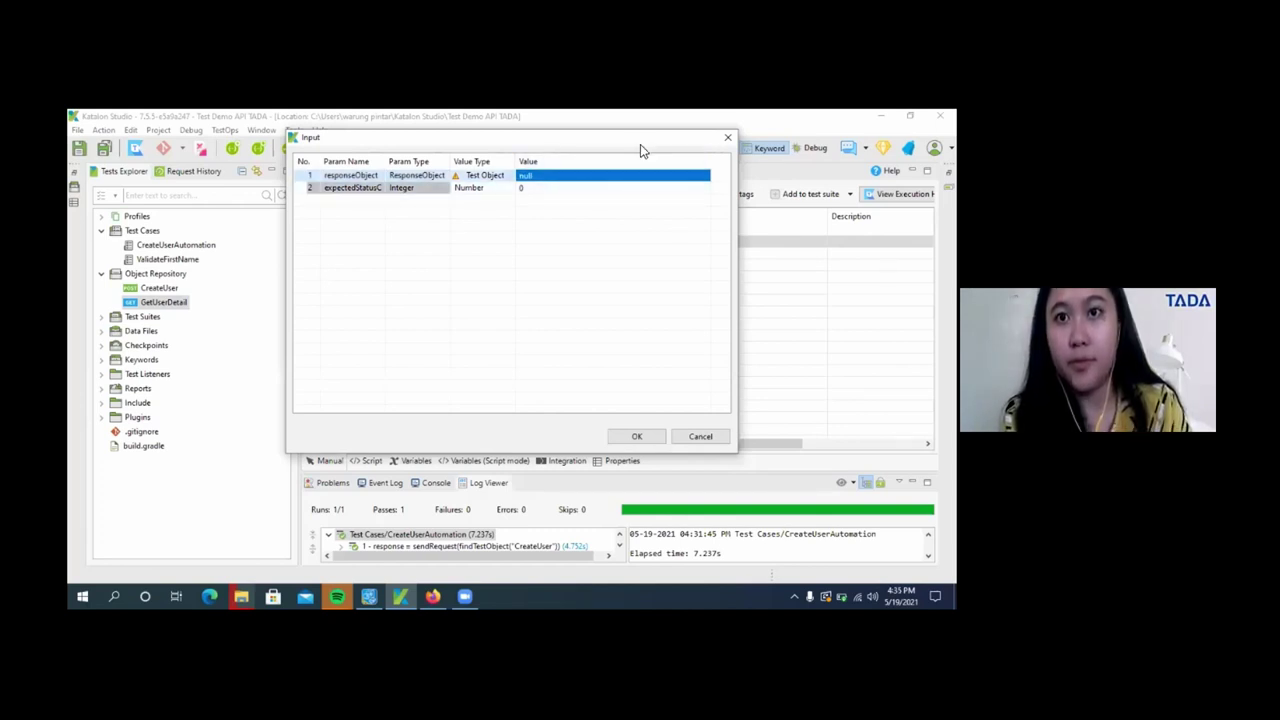
drag(640, 144, 750, 225)
click(594, 262)
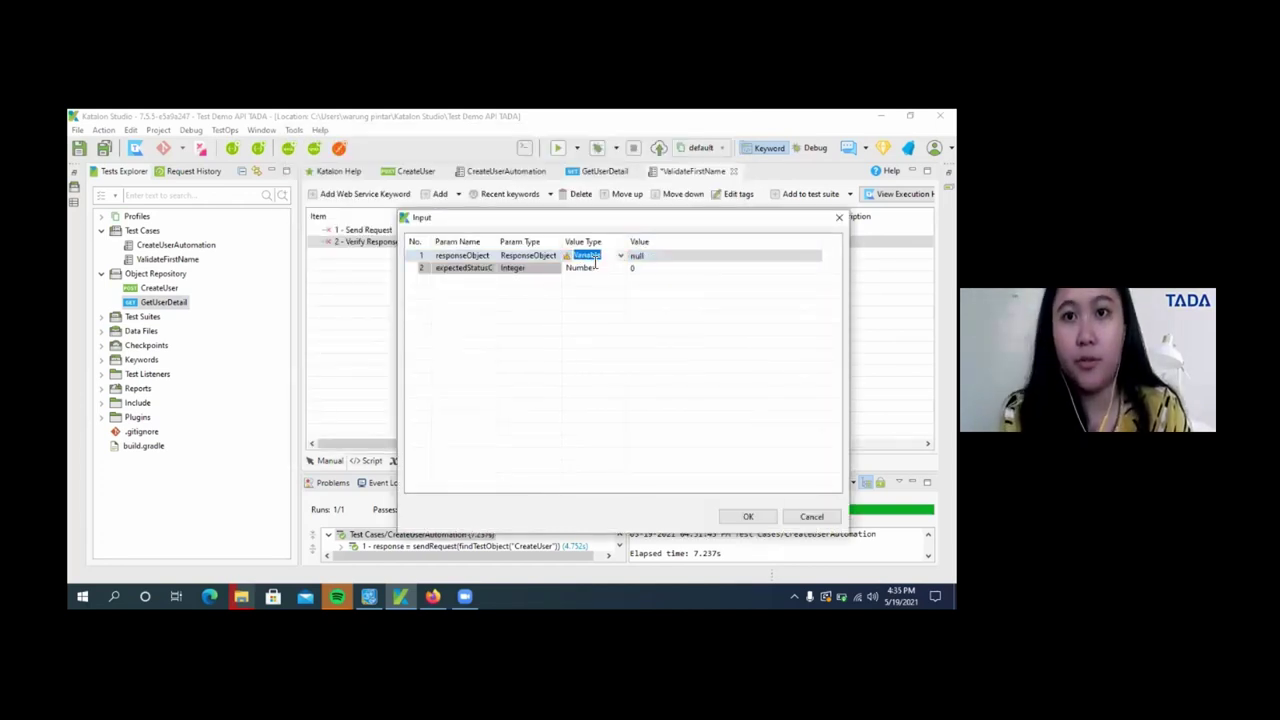
click(680, 256)
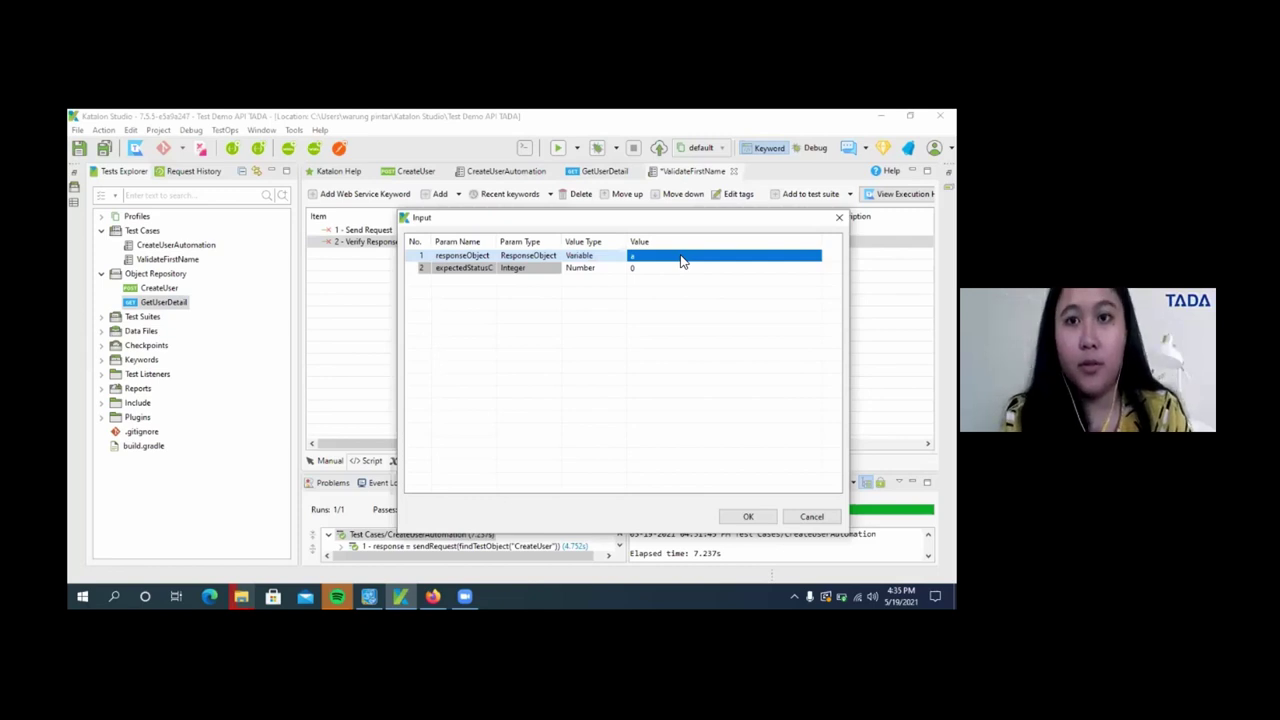
click(682, 258)
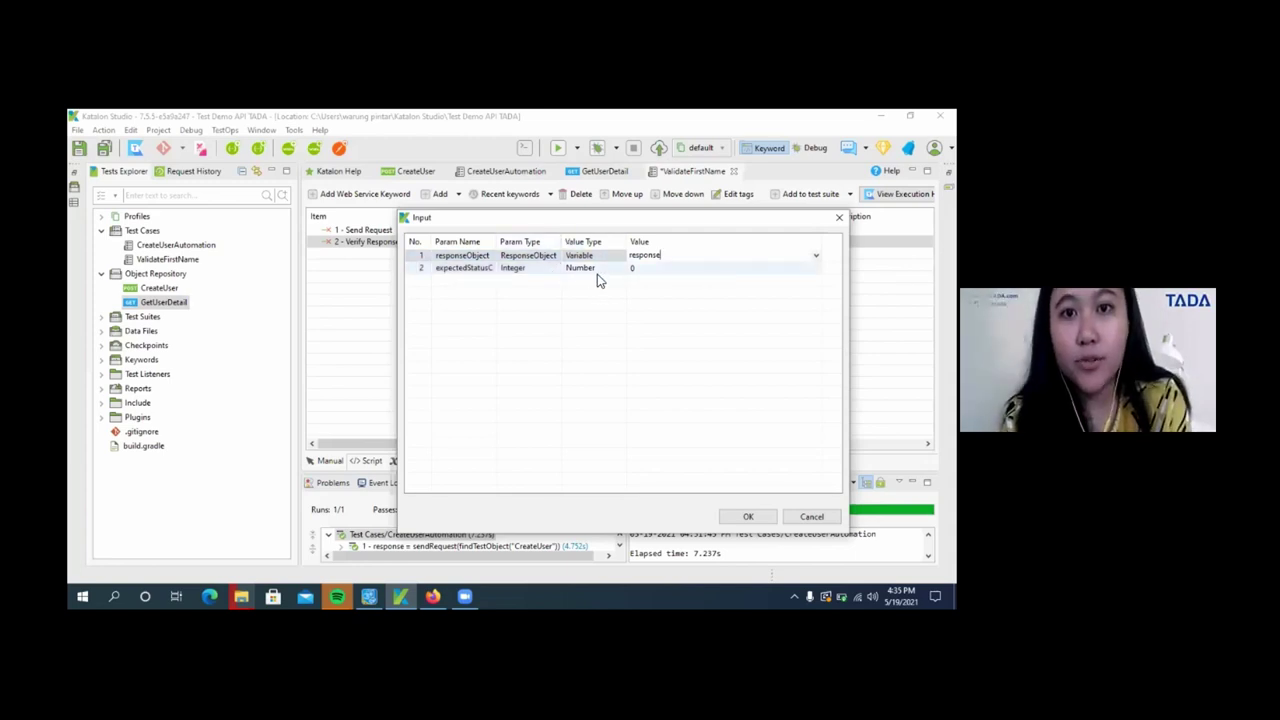
click(660, 268)
text(200)
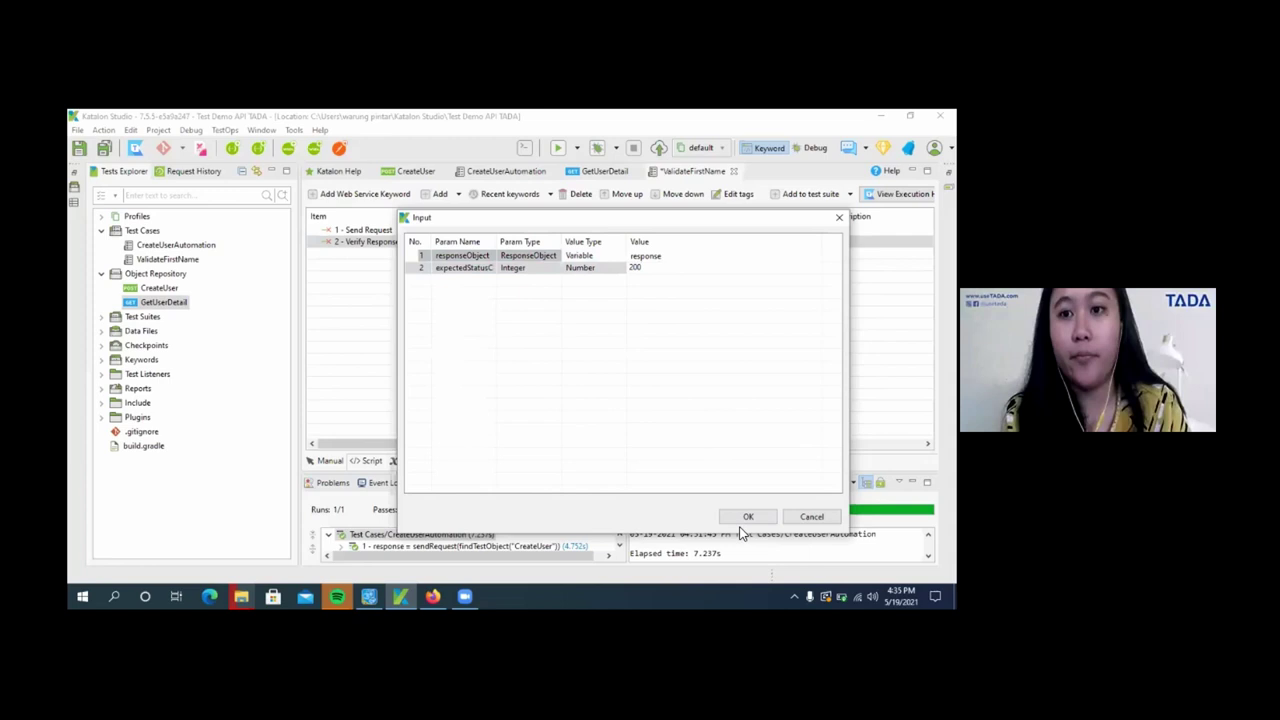
click(750, 517)
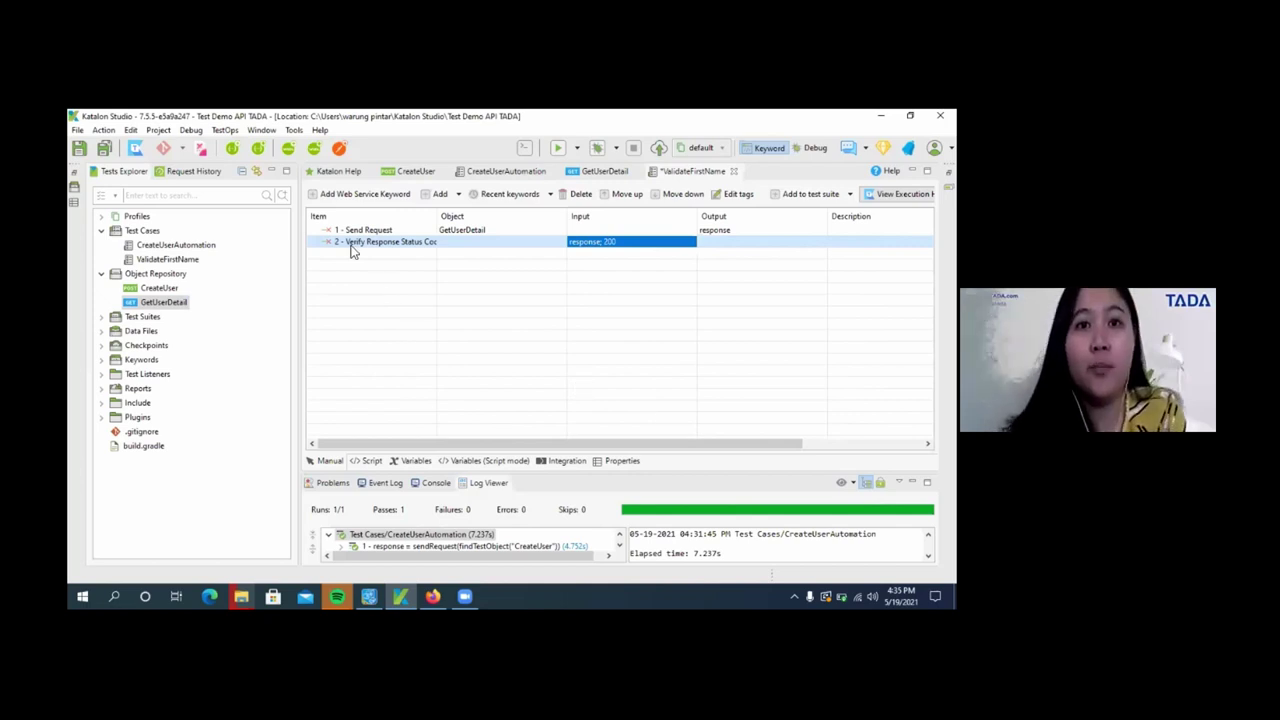
Add a Verify Element Property Value step as the third step of ValidateFirstName.
click(327, 198)
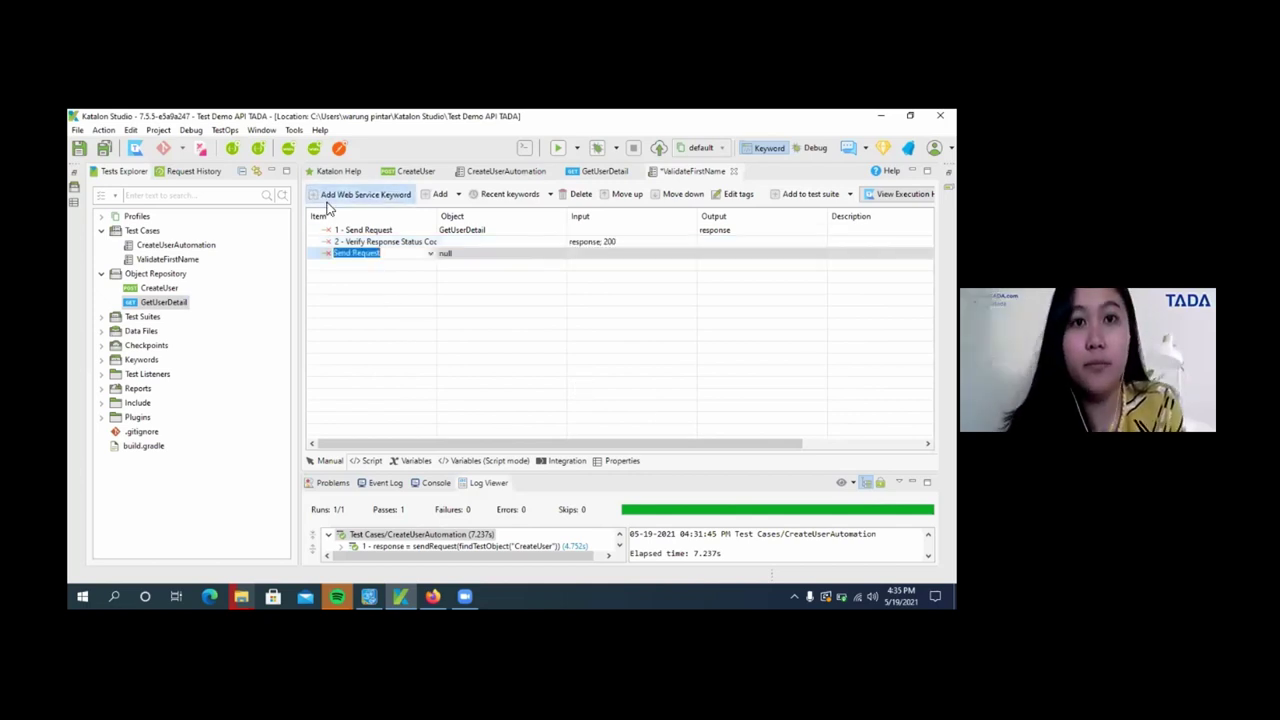
click(431, 255)
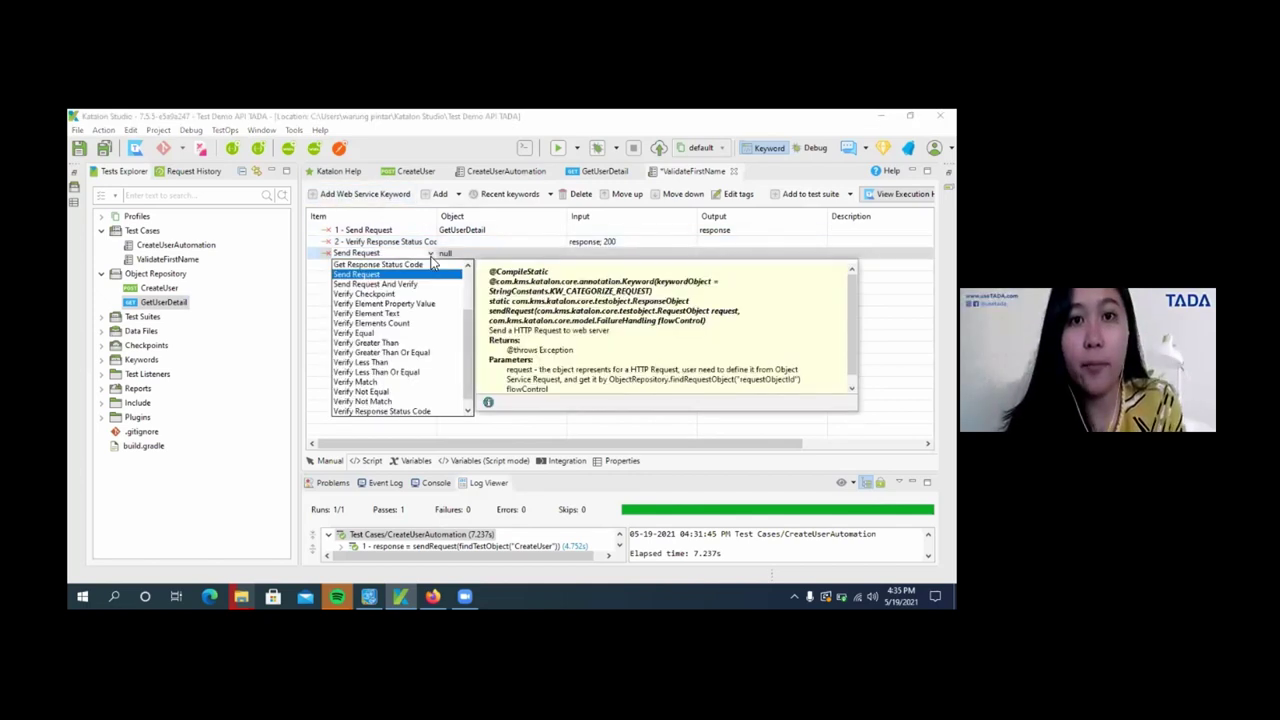
click(413, 304)
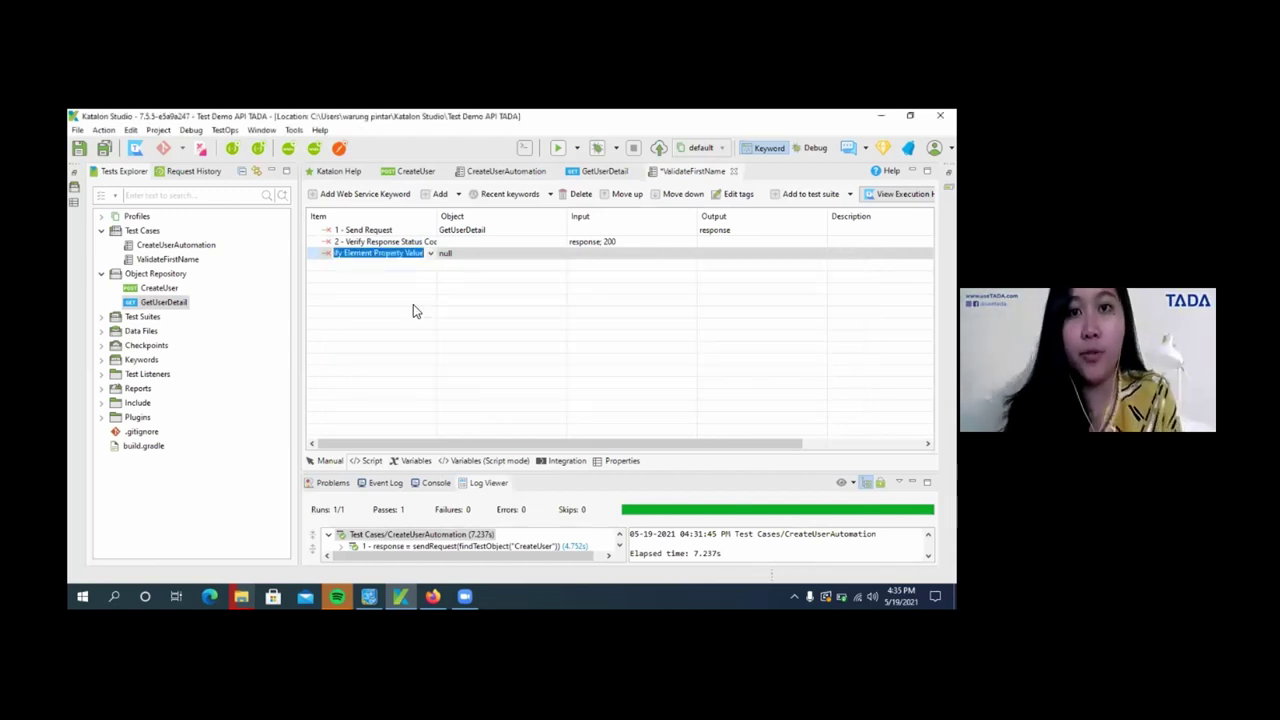
Set the response parameter of the Verify Element Property Value step to the variable response.
double_click(588, 260)
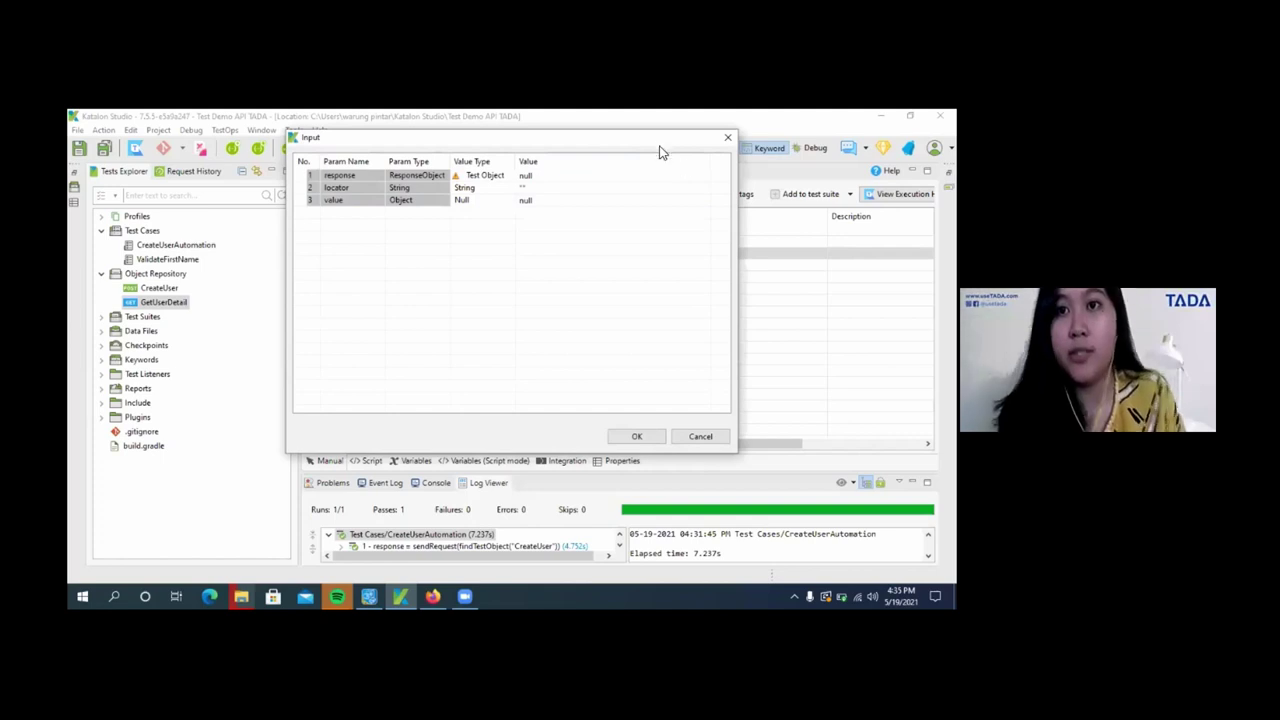
drag(657, 148, 864, 238)
click(686, 264)
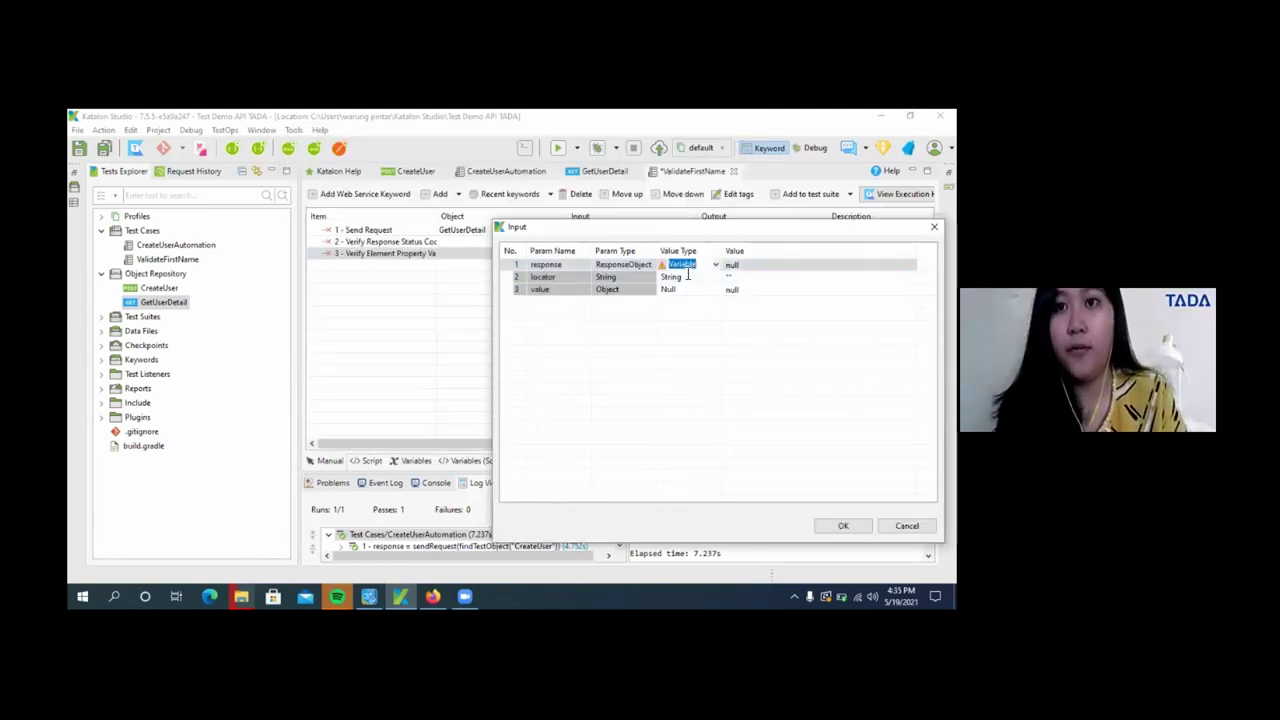
click(760, 265)
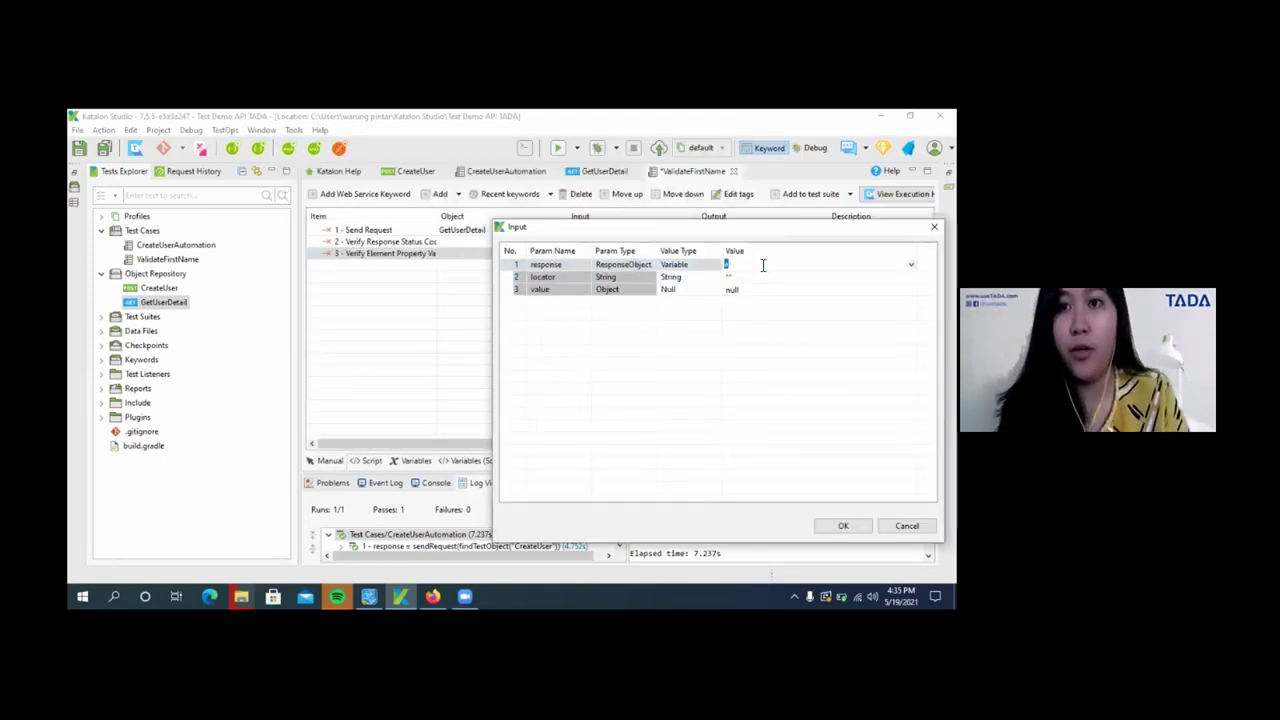
text(resp)
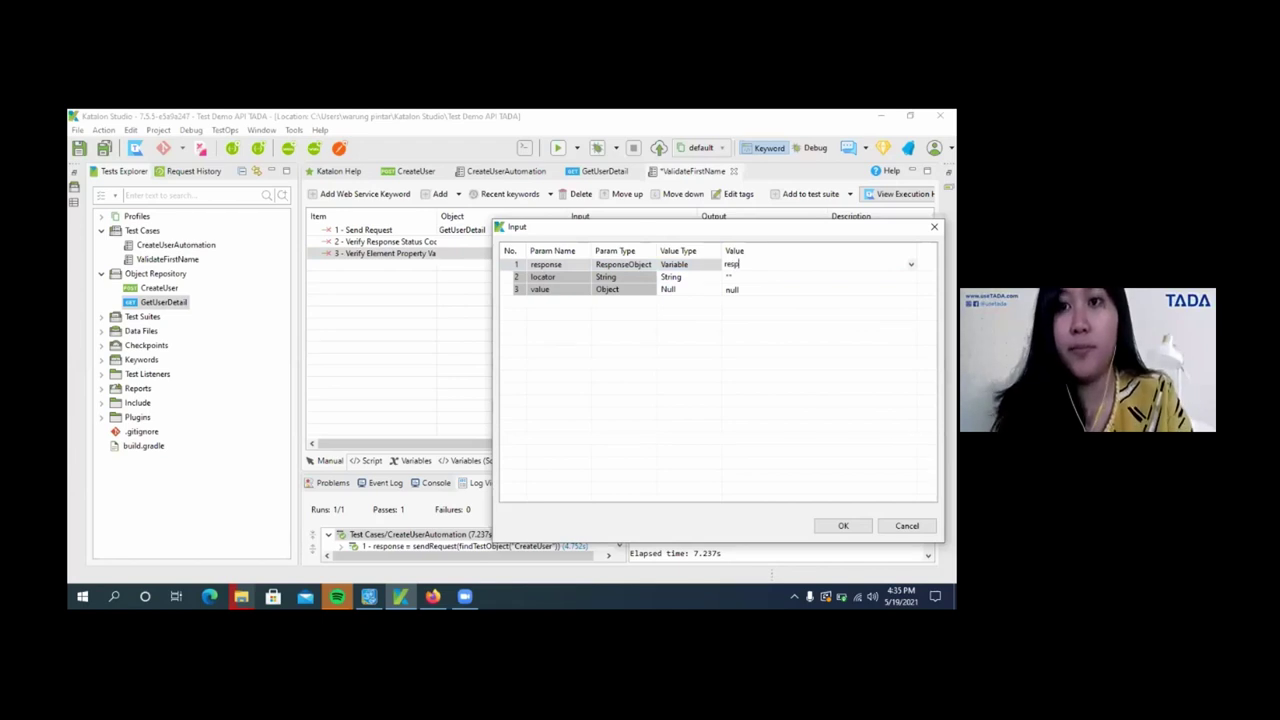
text(onse)
click(712, 276)
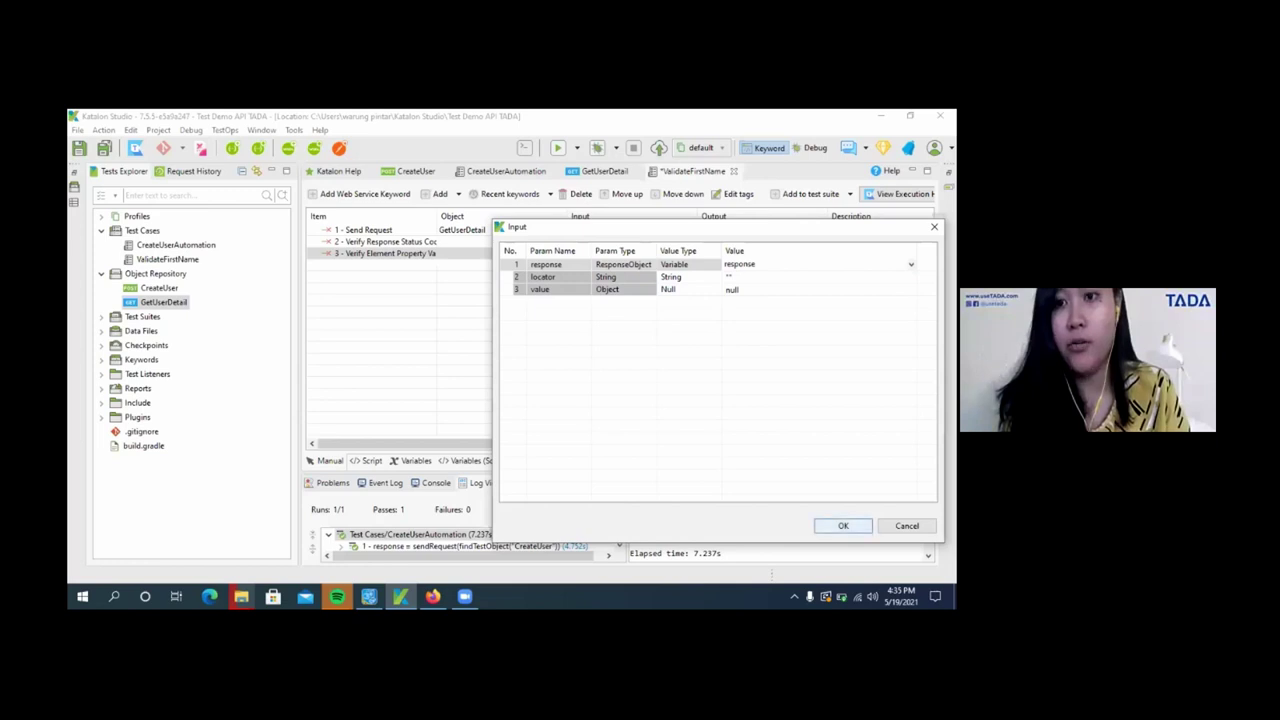
click(843, 525)
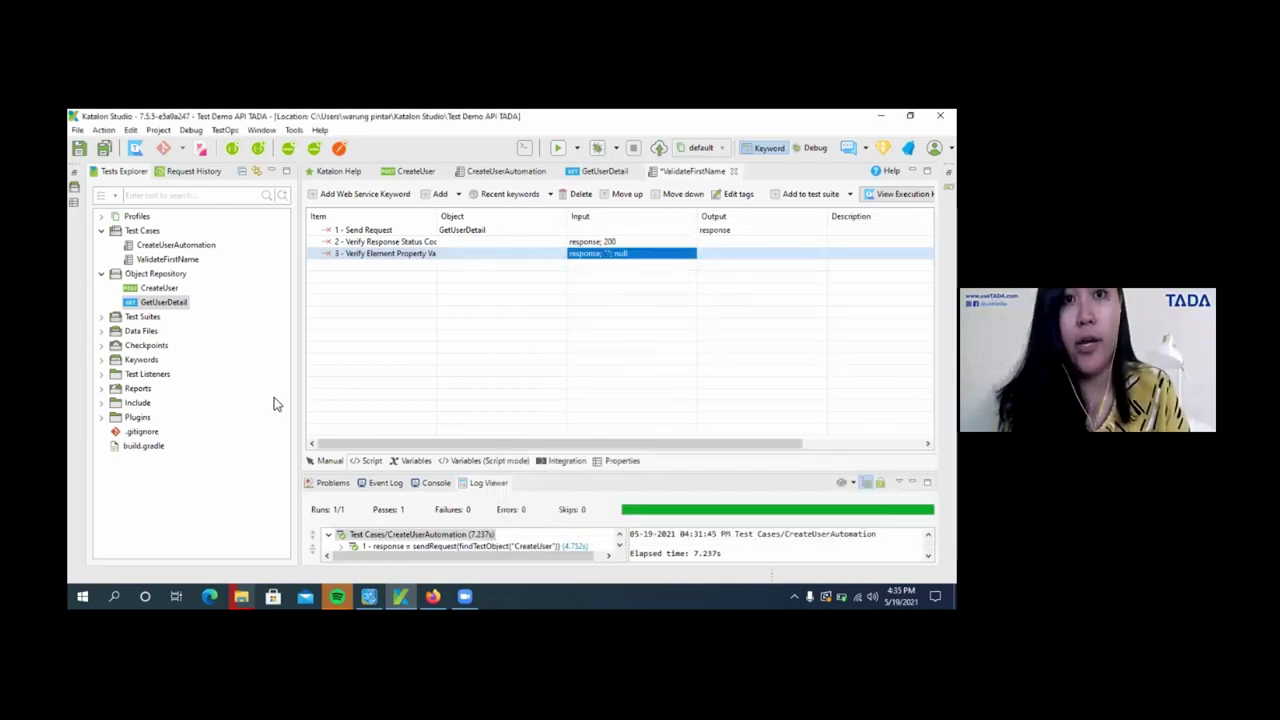
Take the first_name key from the GetUserDetail response and set it as the locator of the Verify Element Property Value step in ValidateFirstName.
click(604, 174)
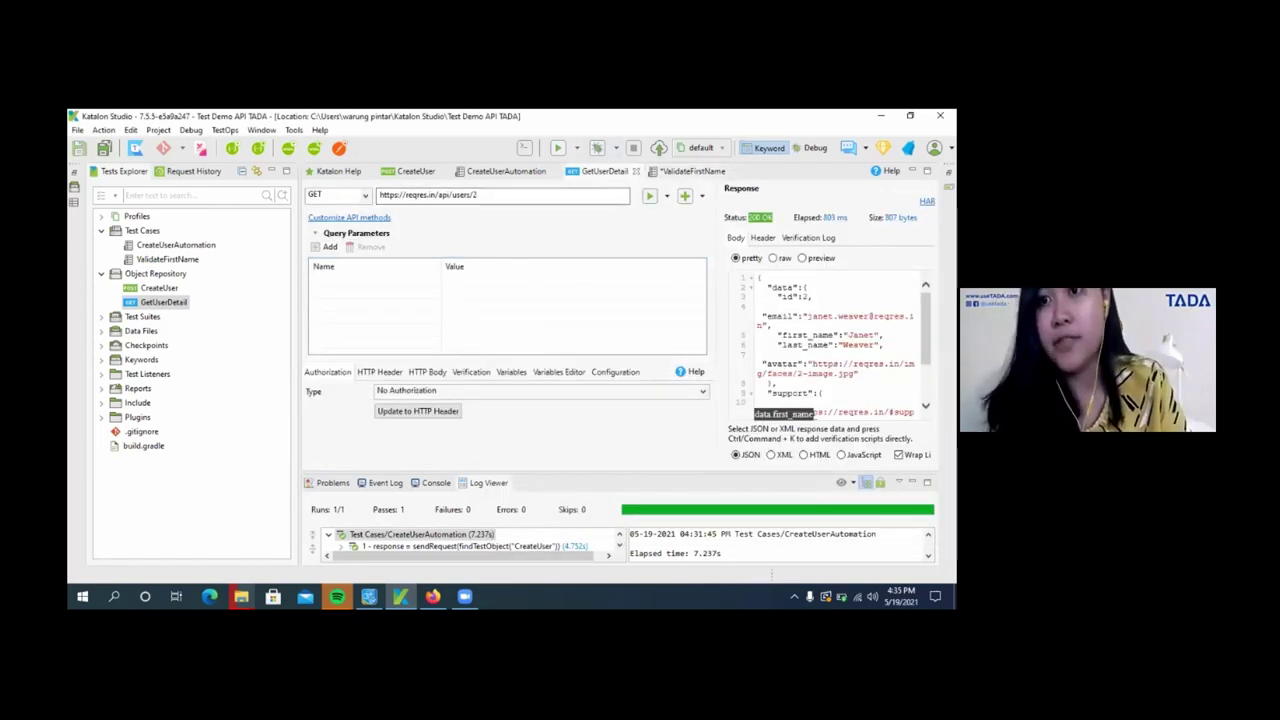
drag(834, 336, 783, 336)
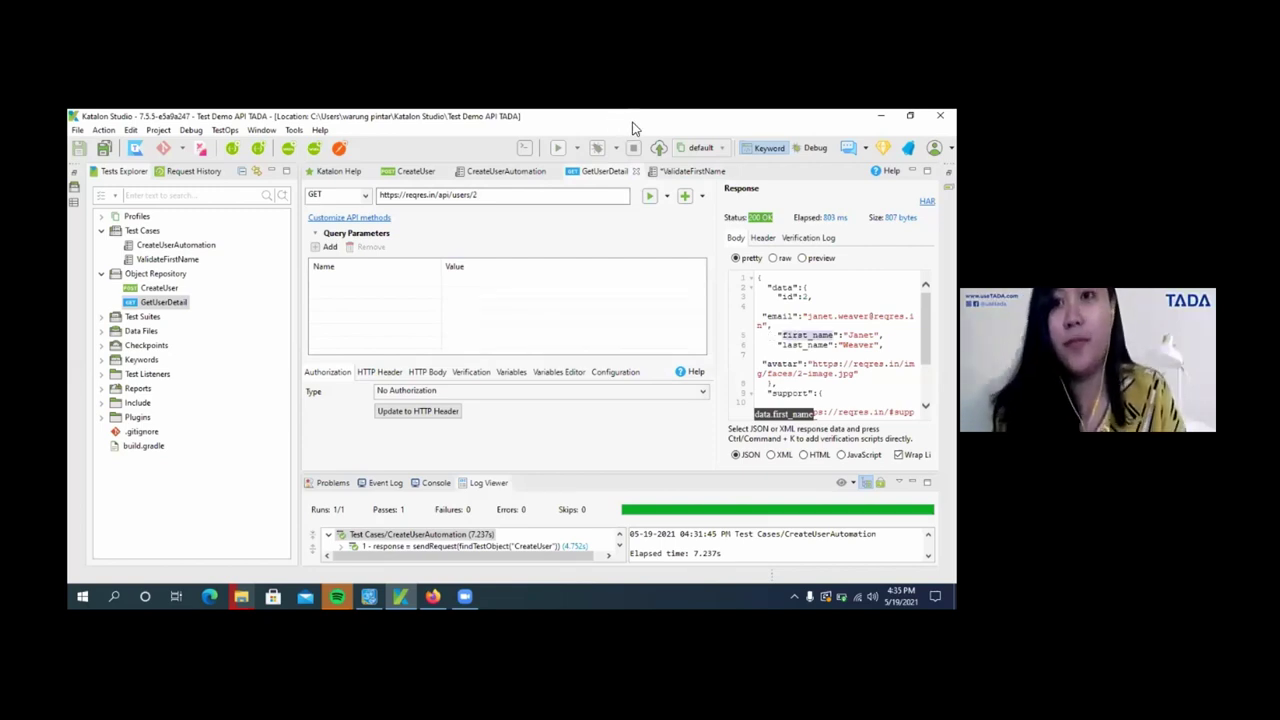
click(692, 171)
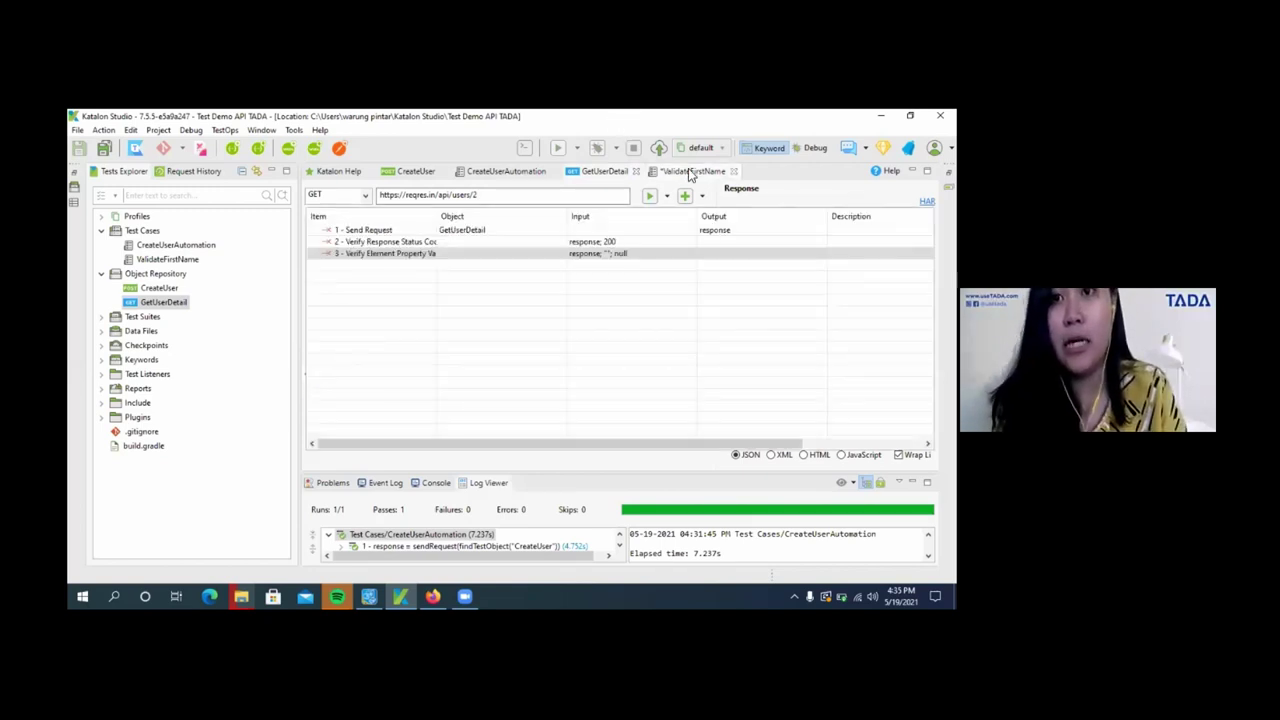
click(647, 256)
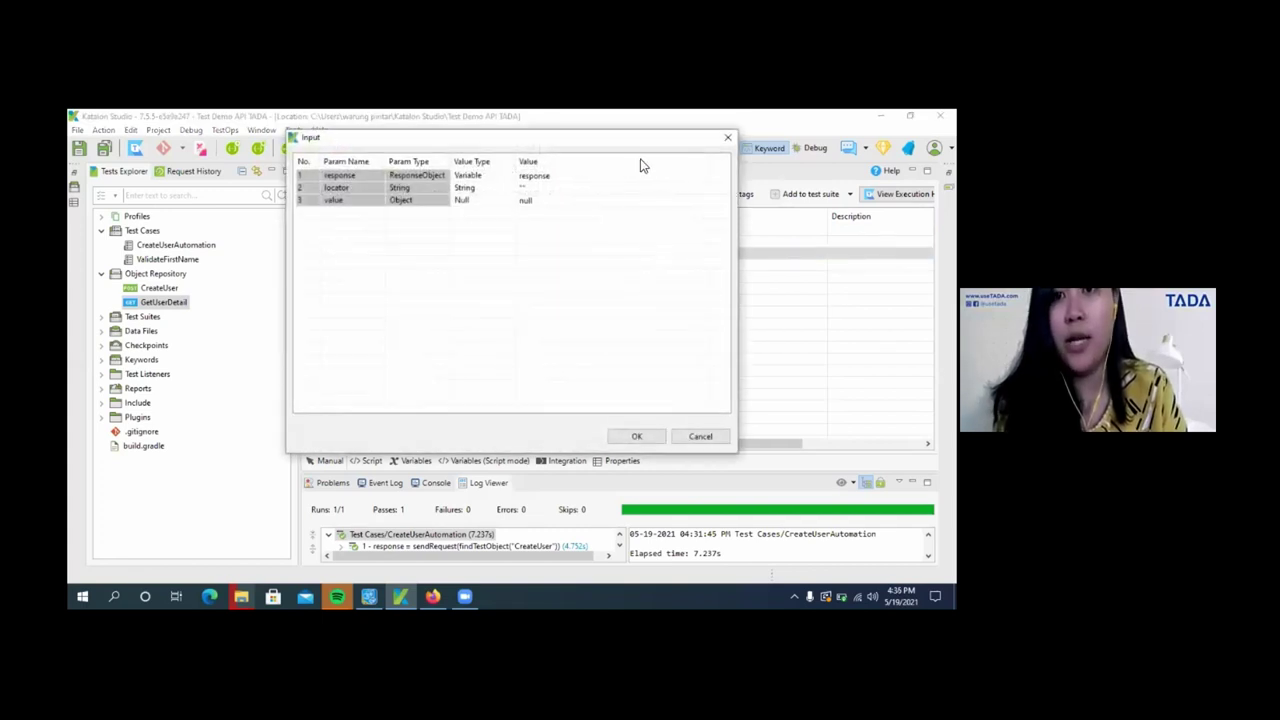
click(708, 236)
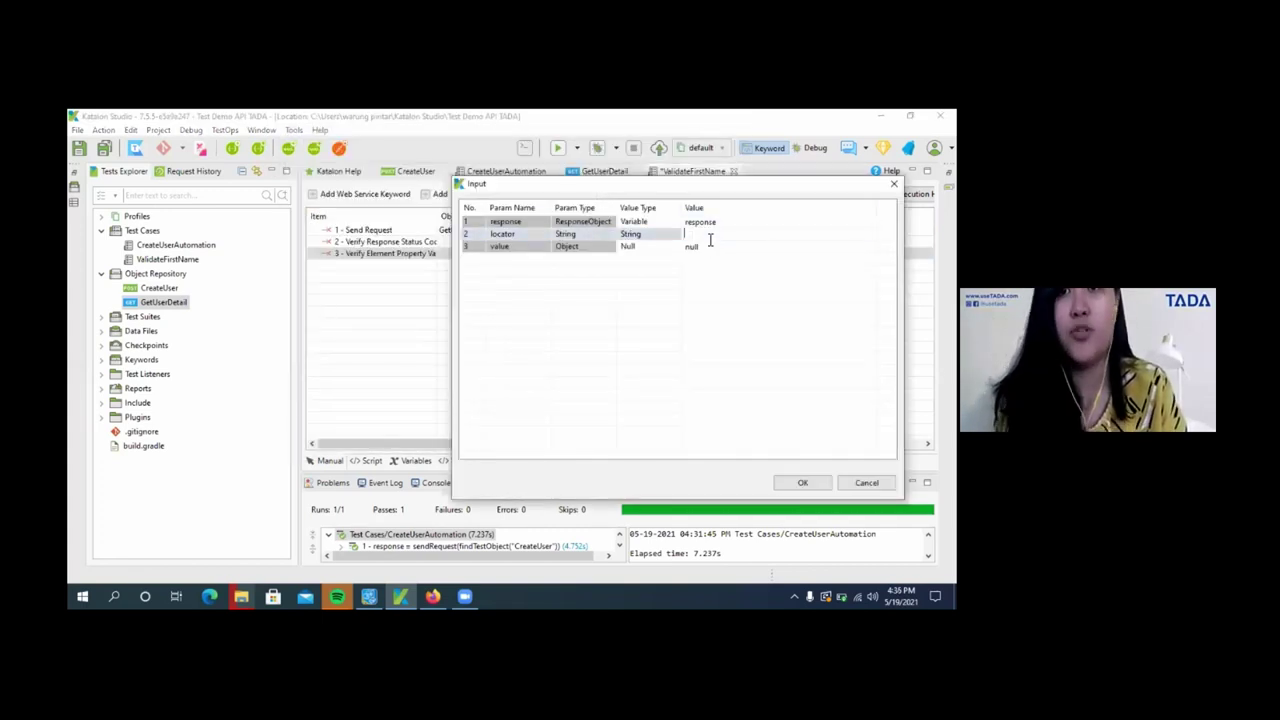
text("first_name")
Set the value parameter's type to String, enter the expected first name from the response, and accept the step's inputs.
click(701, 249)
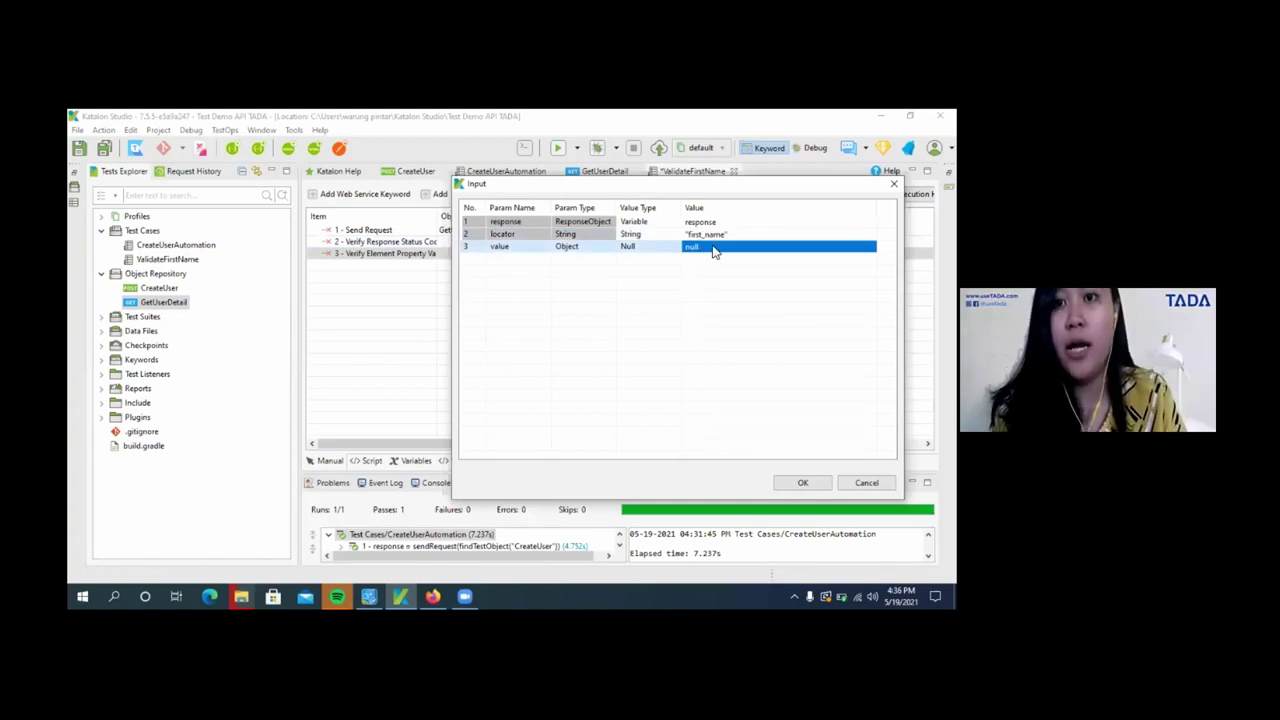
click(646, 249)
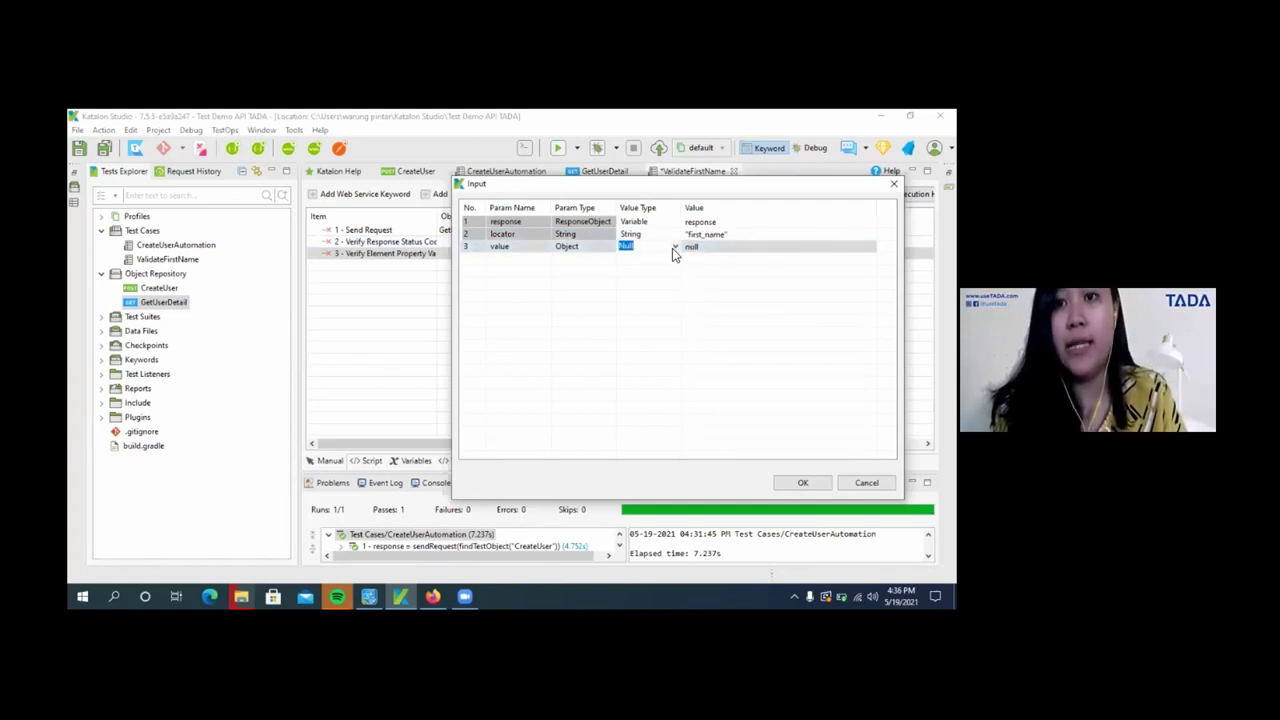
click(674, 247)
click(645, 256)
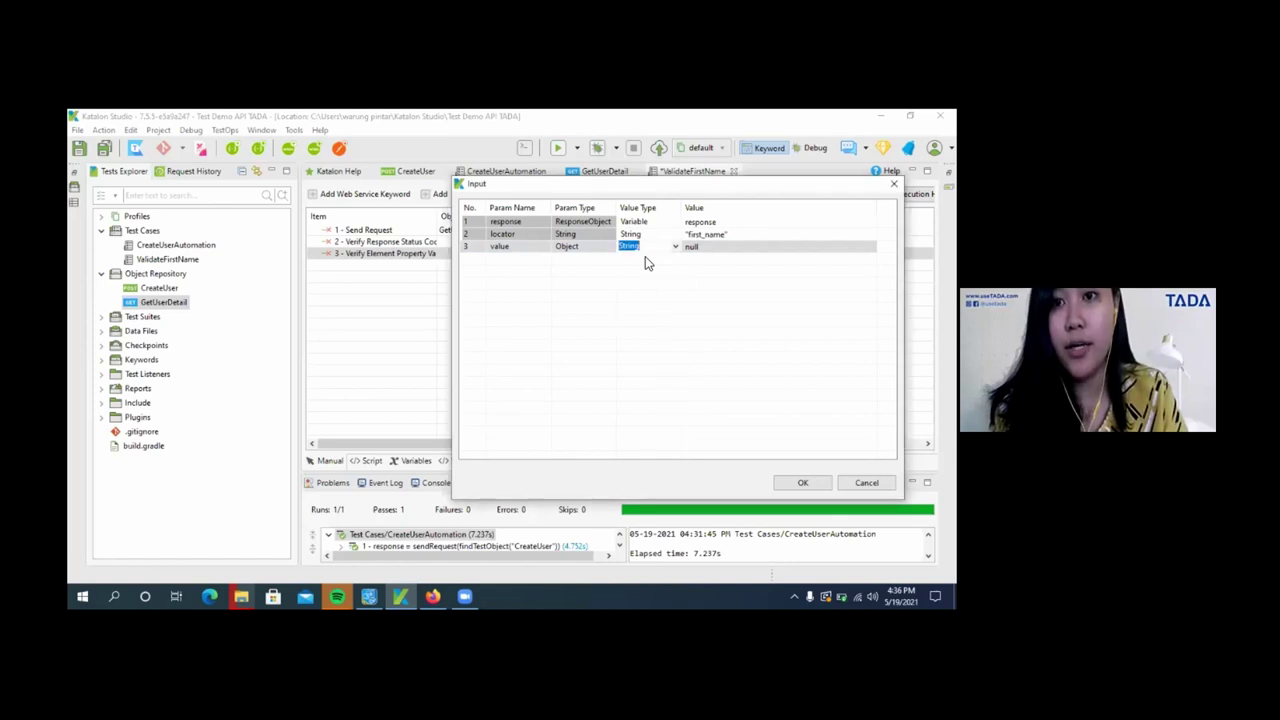
click(698, 249)
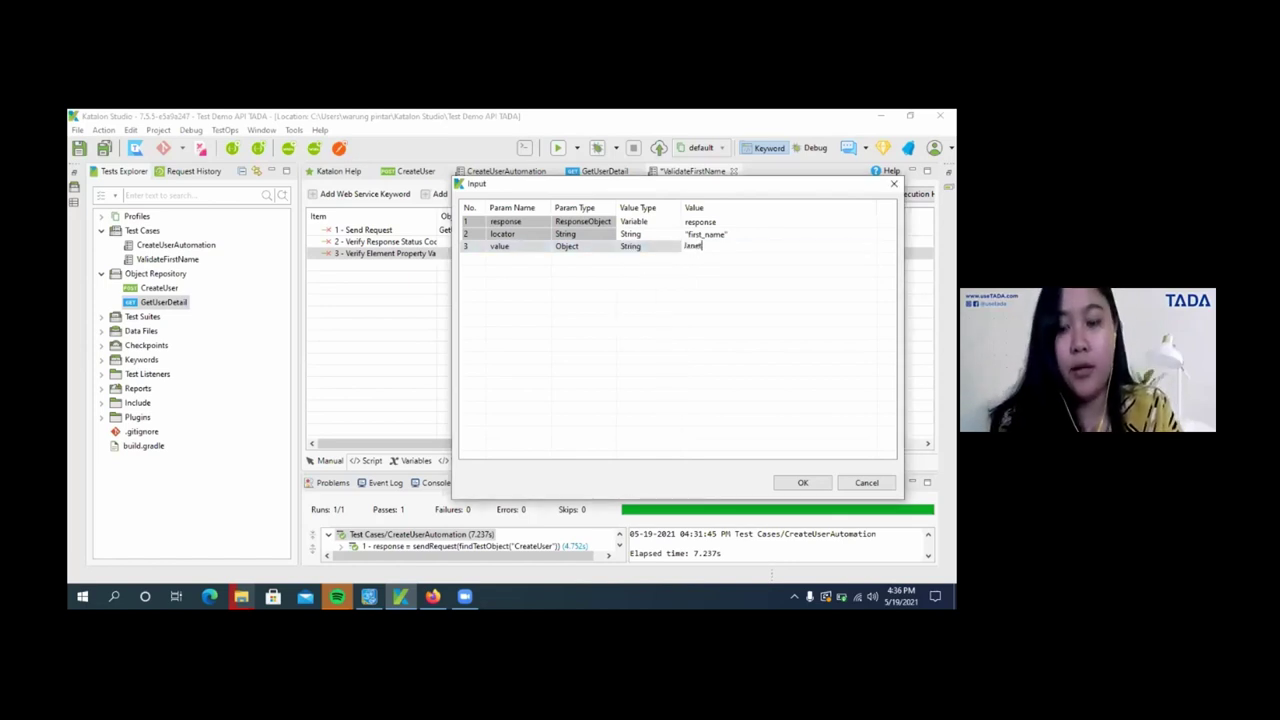
click(802, 482)
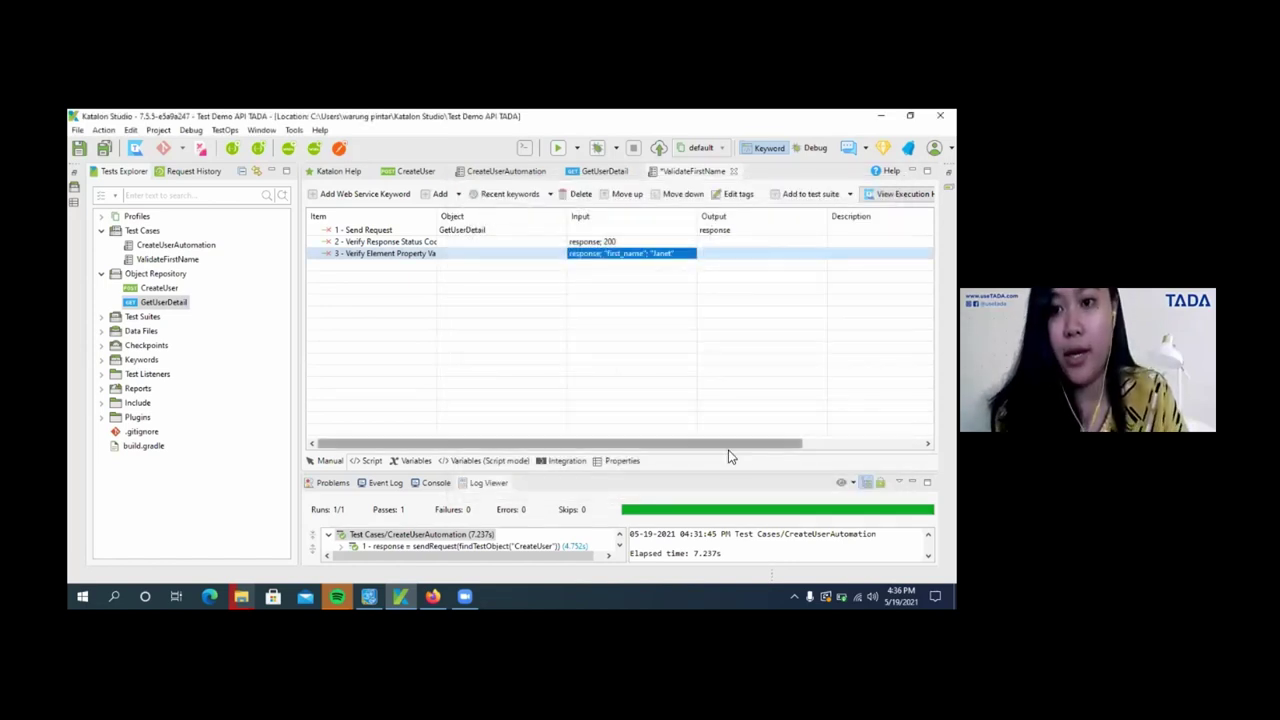
Enlarge the execution log area and run the ValidateFirstName test case.
drag(731, 471, 731, 380)
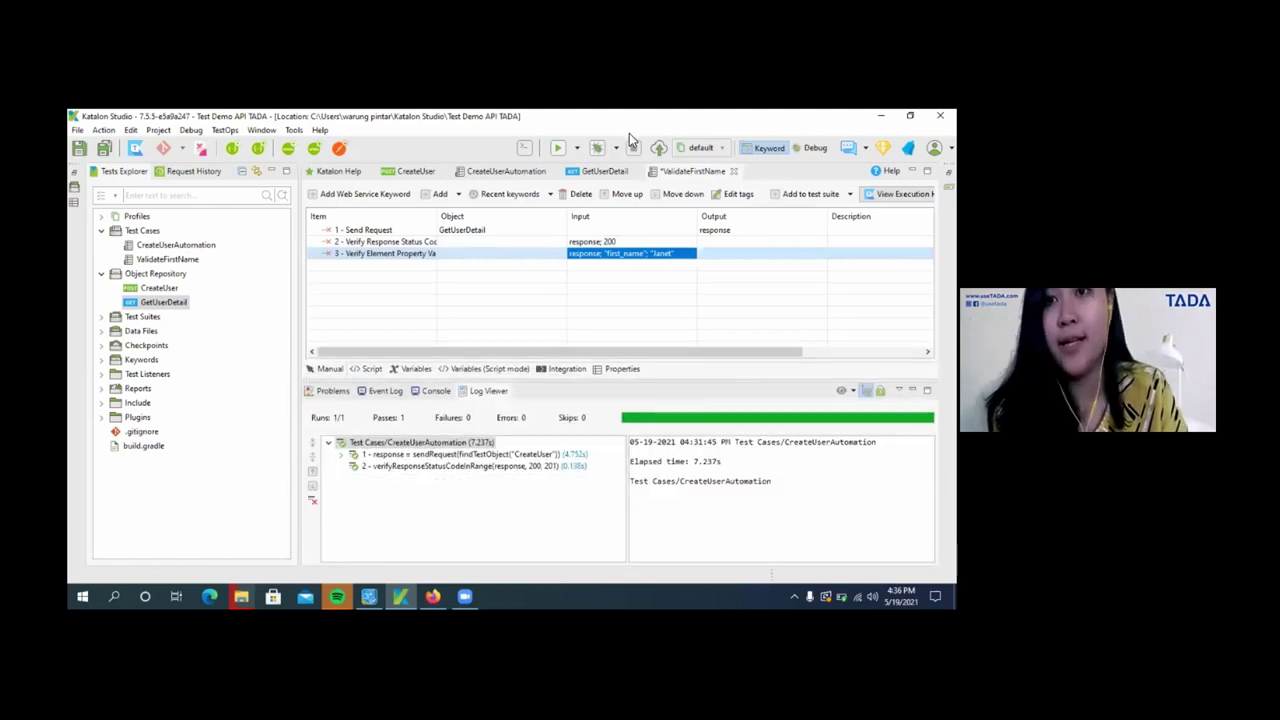
click(558, 147)
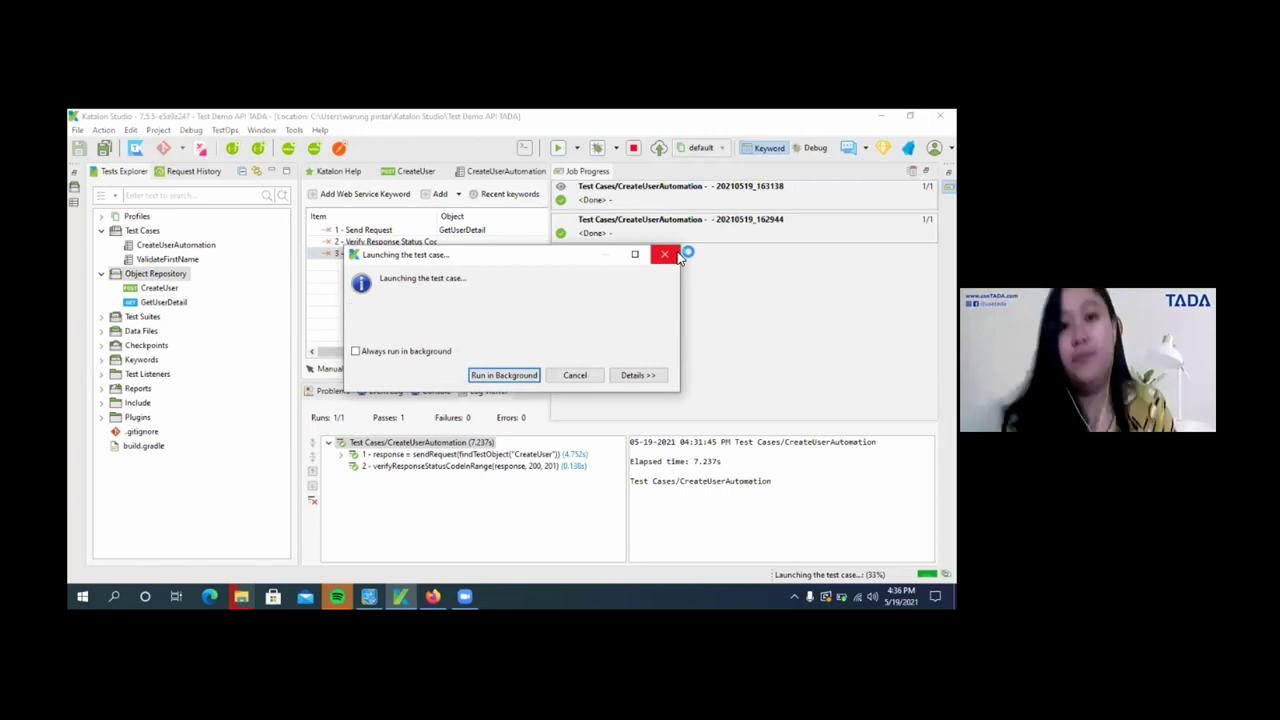
click(677, 256)
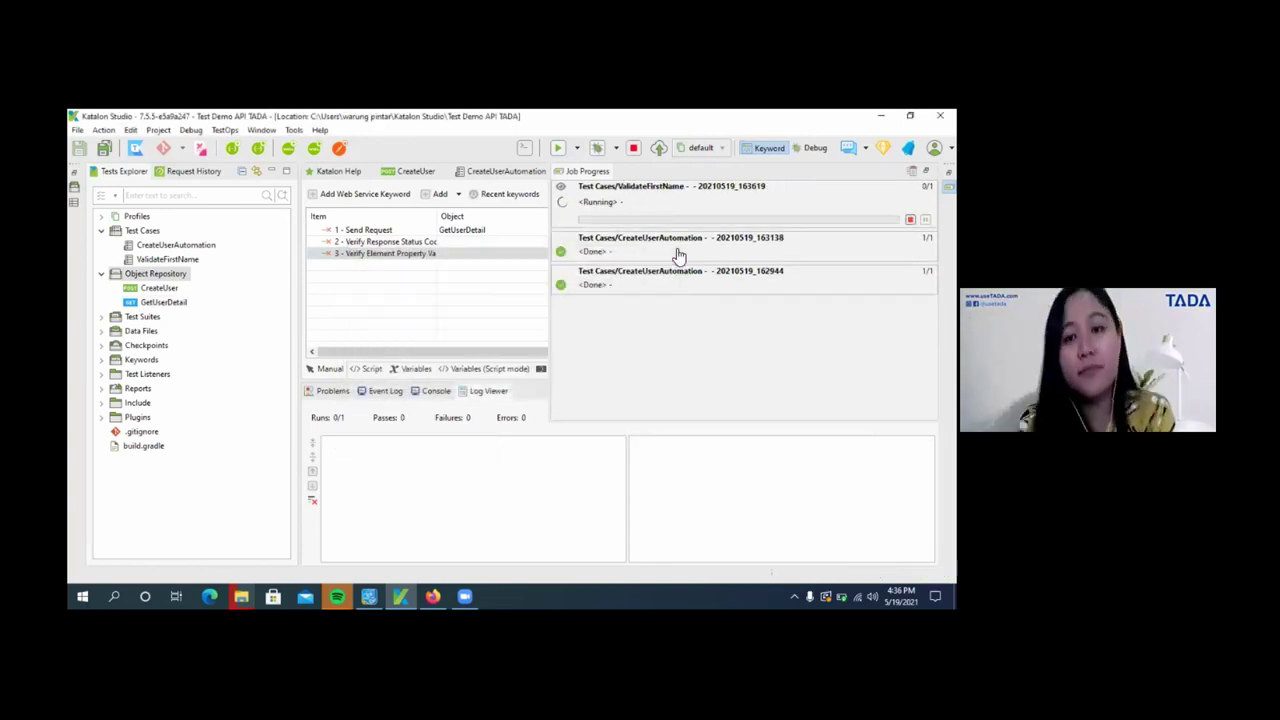
click(475, 328)
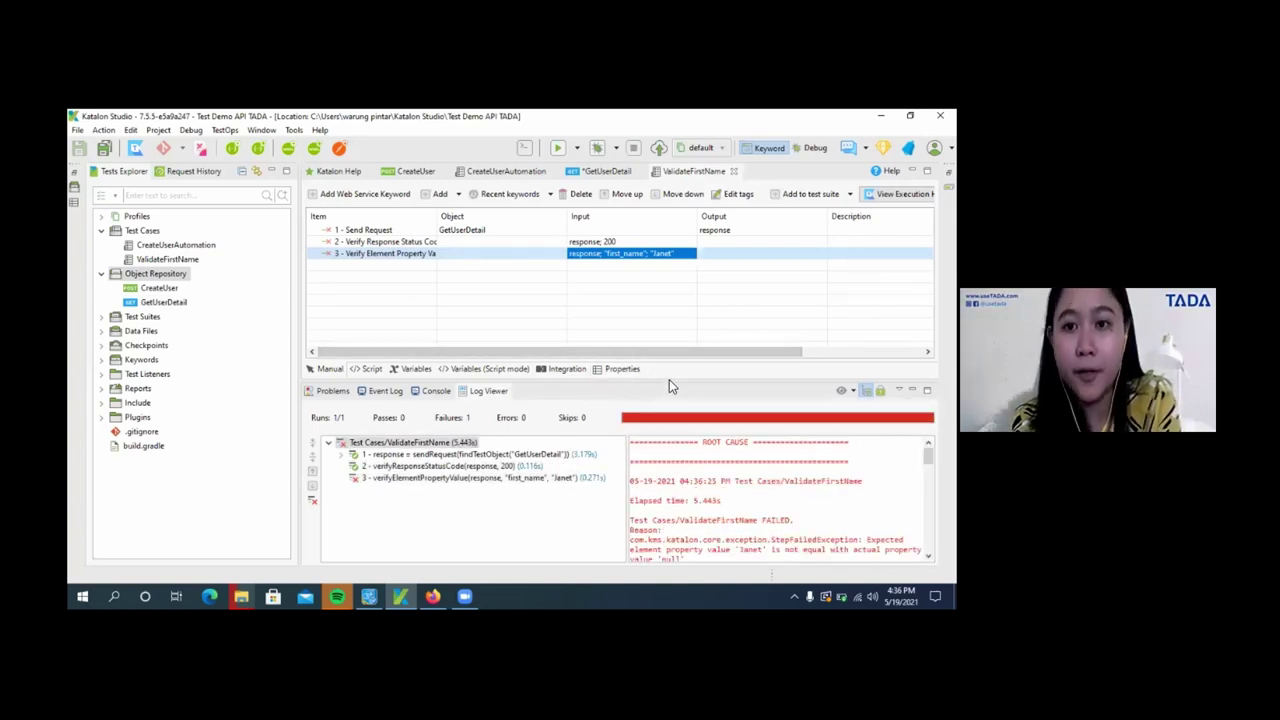
Examine the run's log and the input parameters of the Verify Element Property Value step.
drag(669, 381, 660, 315)
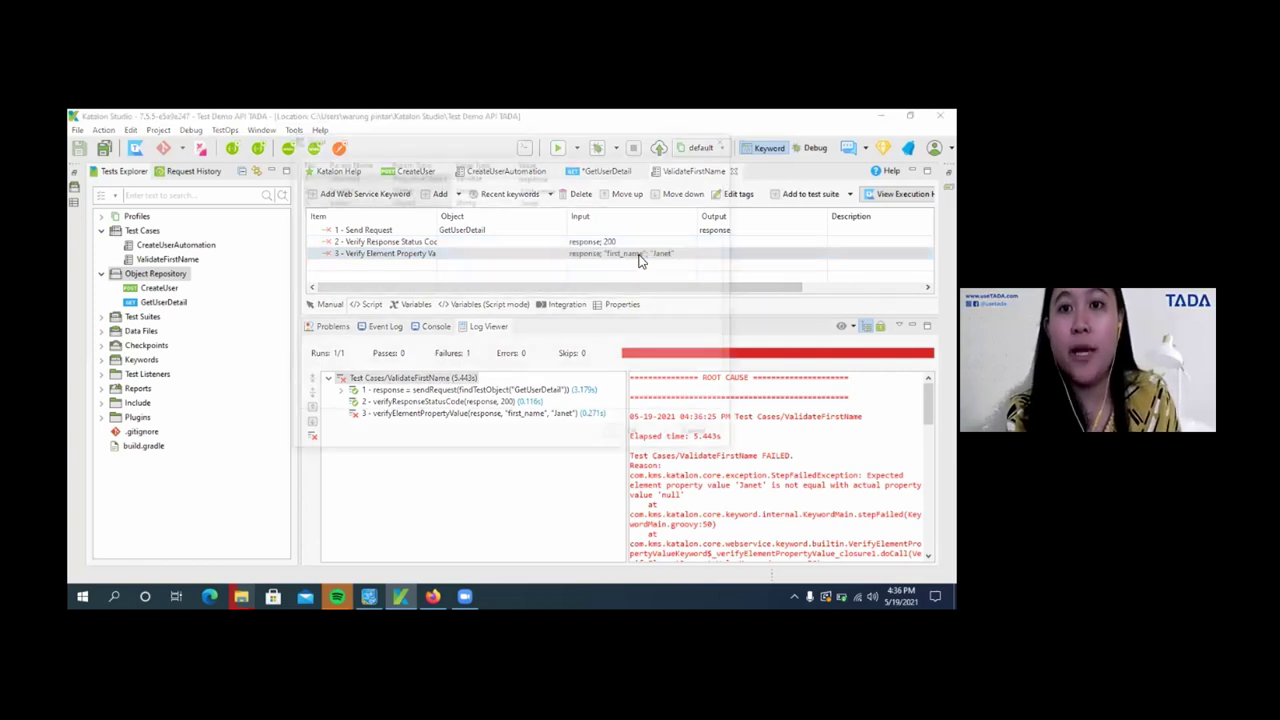
double_click(640, 259)
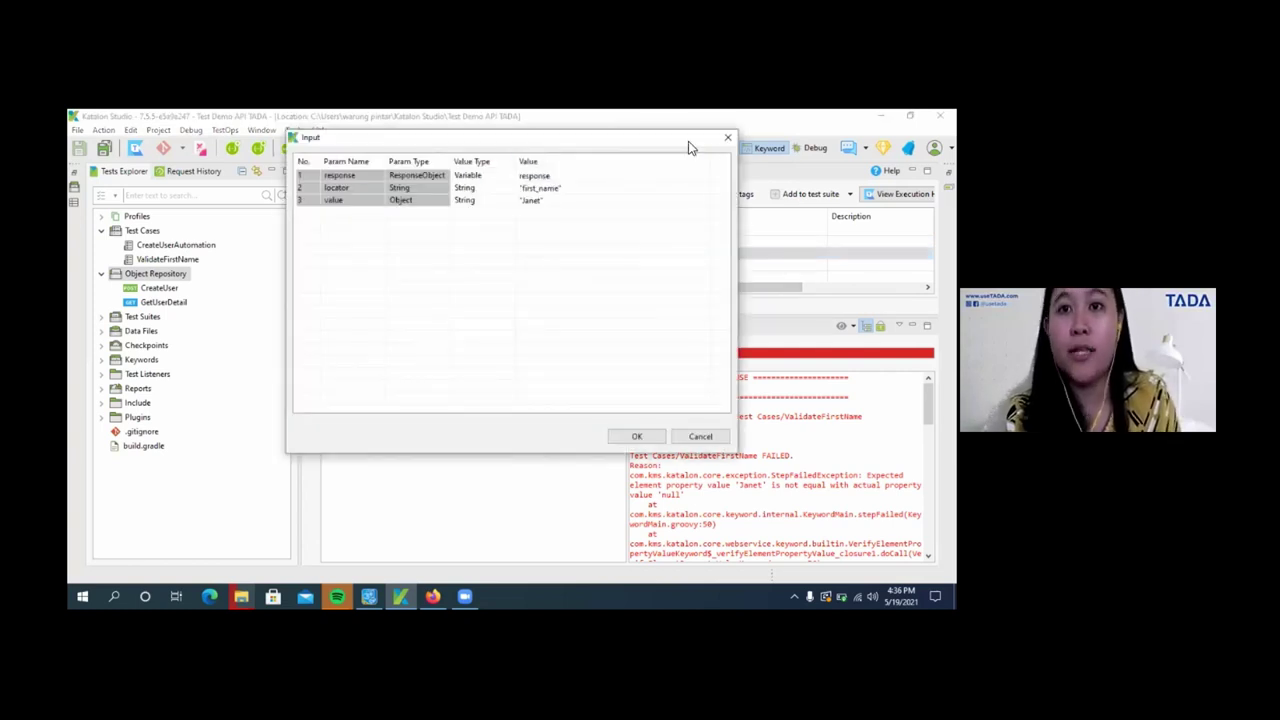
drag(693, 144, 788, 199)
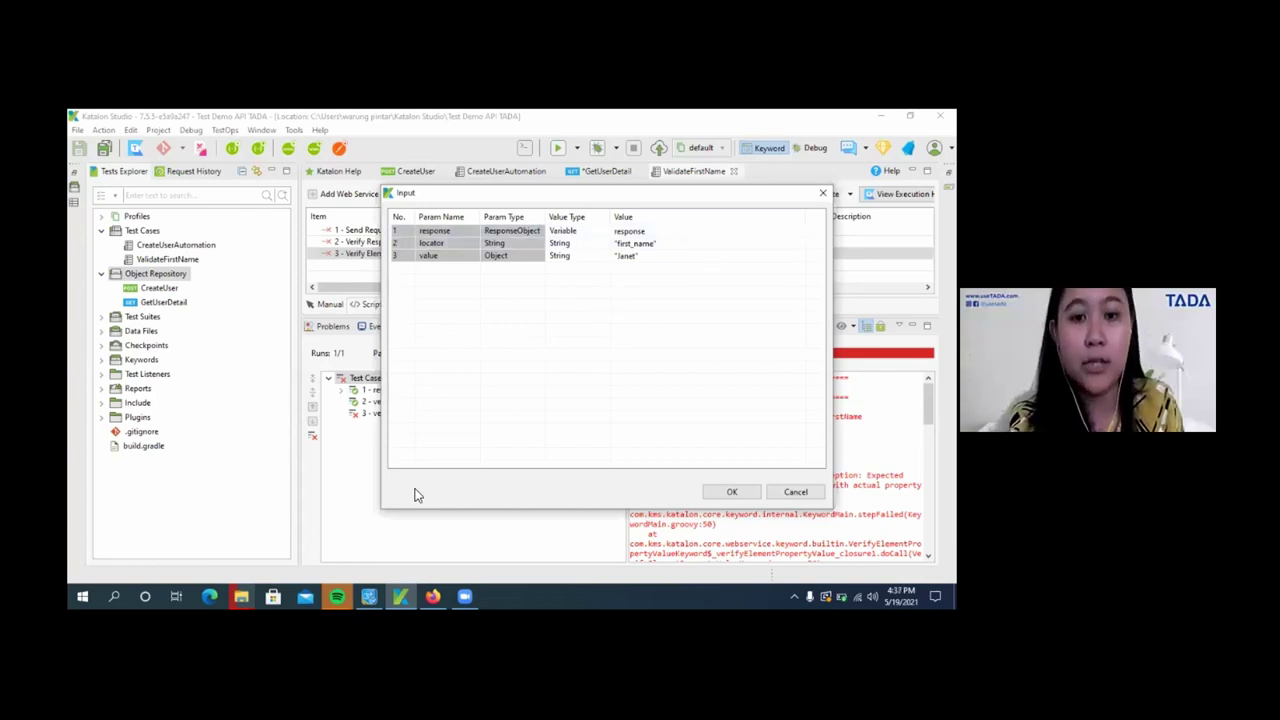
Switch to Firefox and search the web for jsonlocator in a new tab.
mouse_move(432, 596)
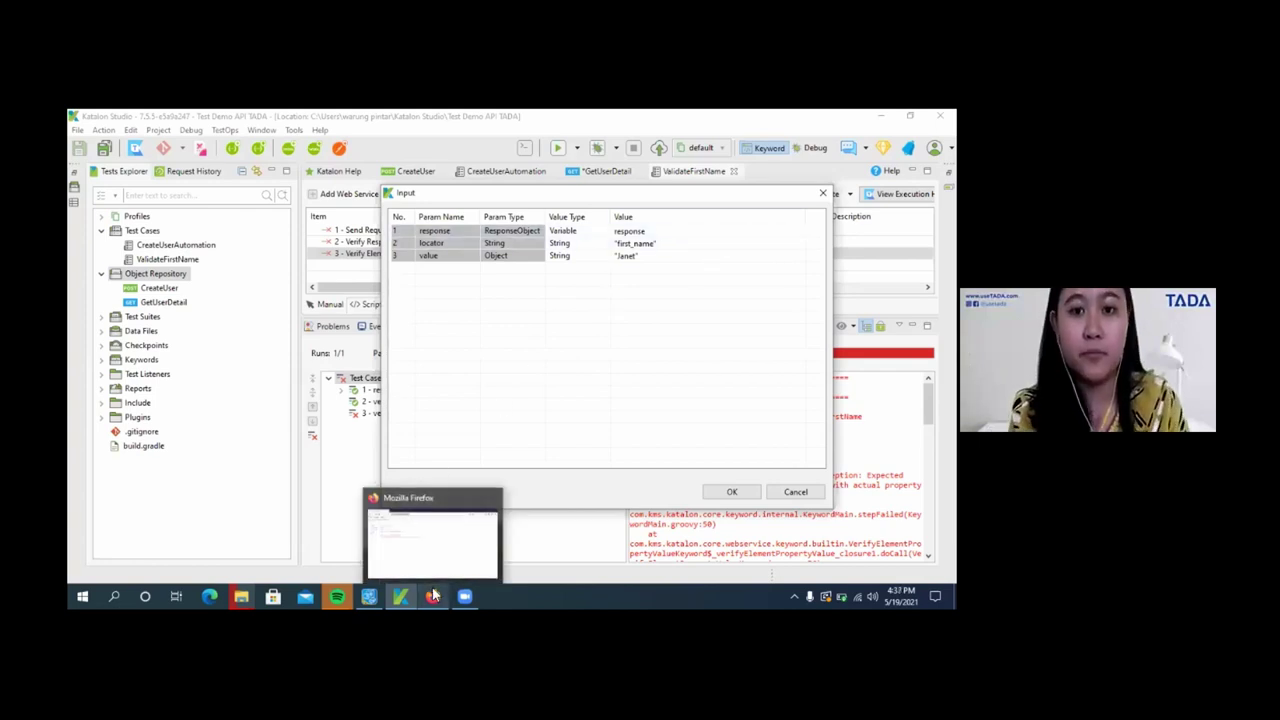
click(434, 558)
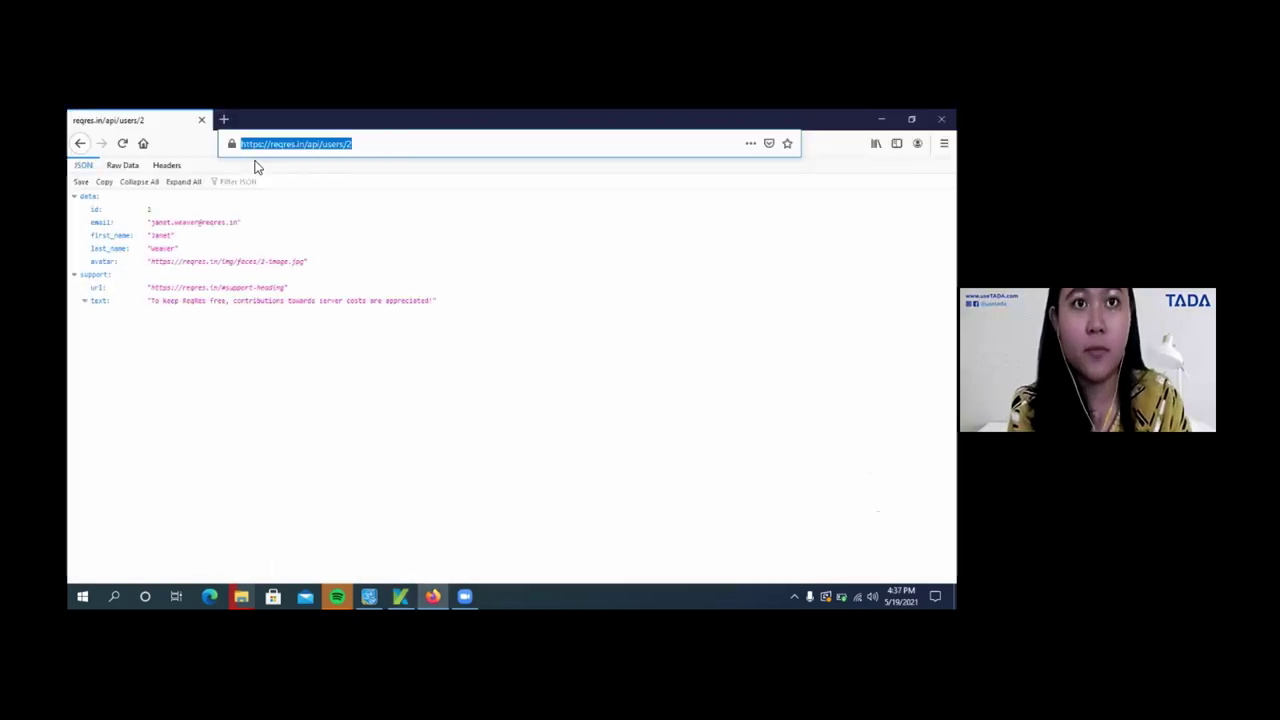
click(224, 120)
text(jsonfin)
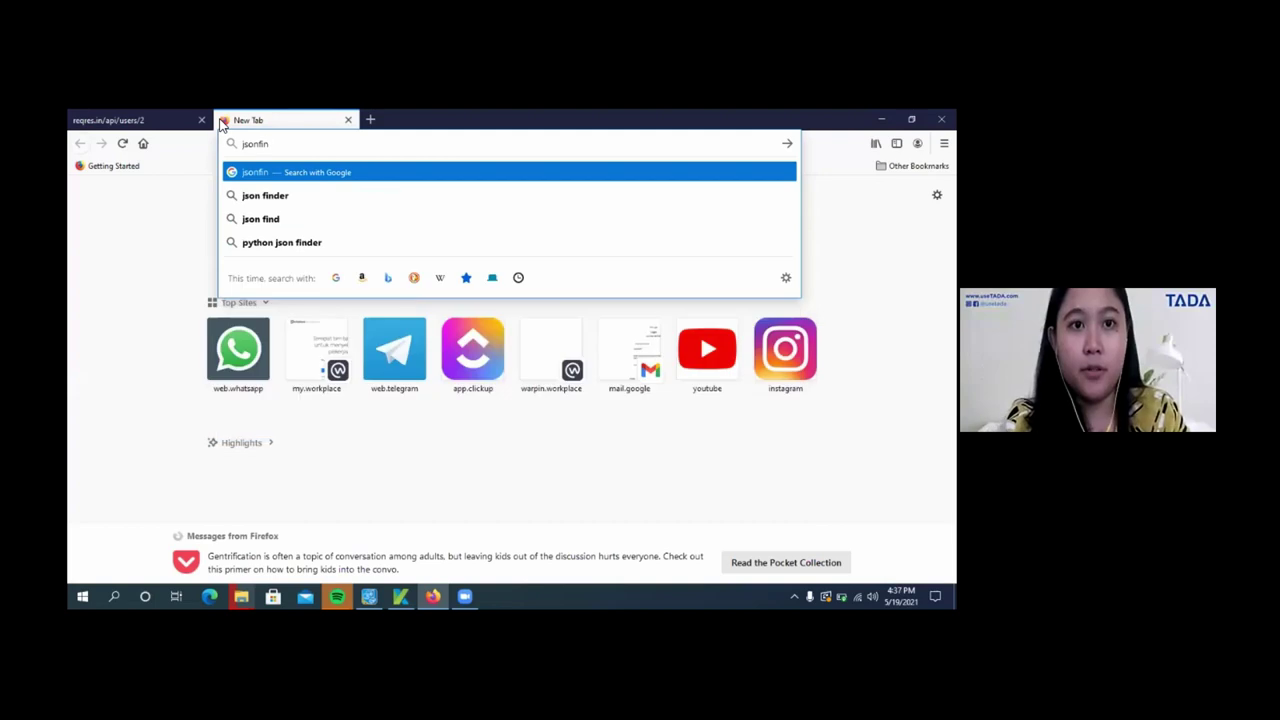
key(BackSpace)
key(BackSpace)
key(BackSpace)
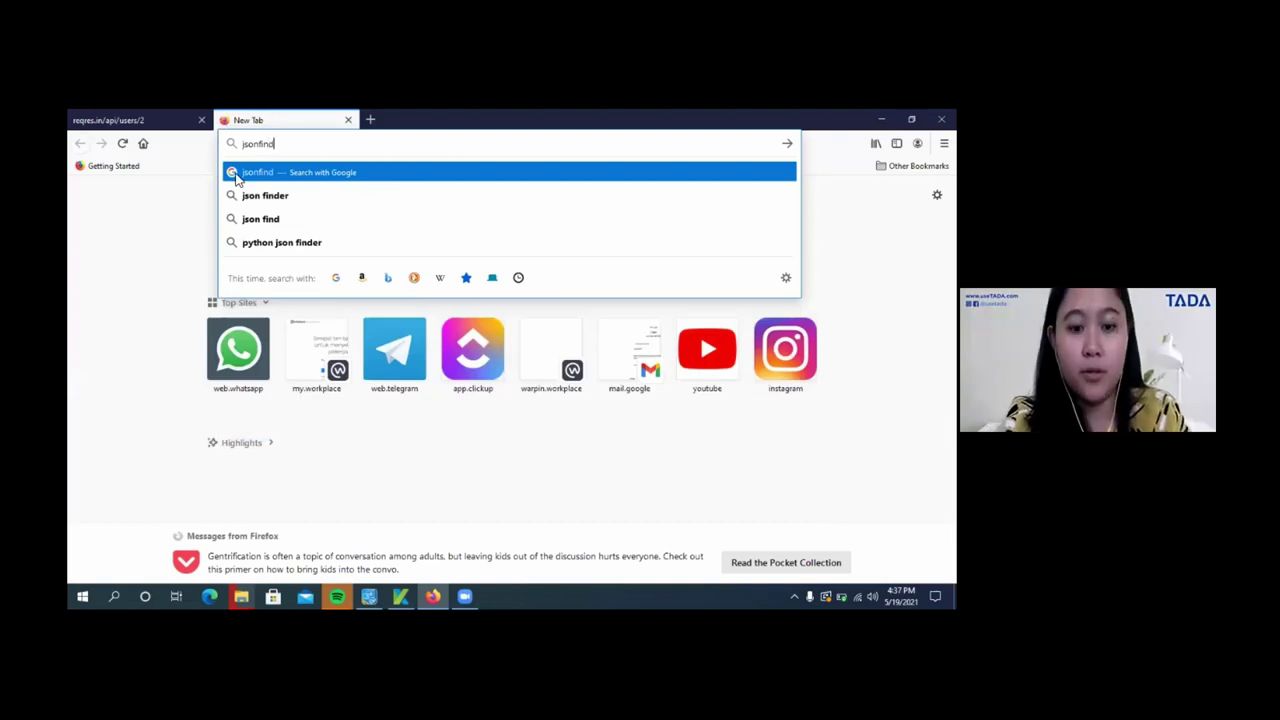
text(loca)
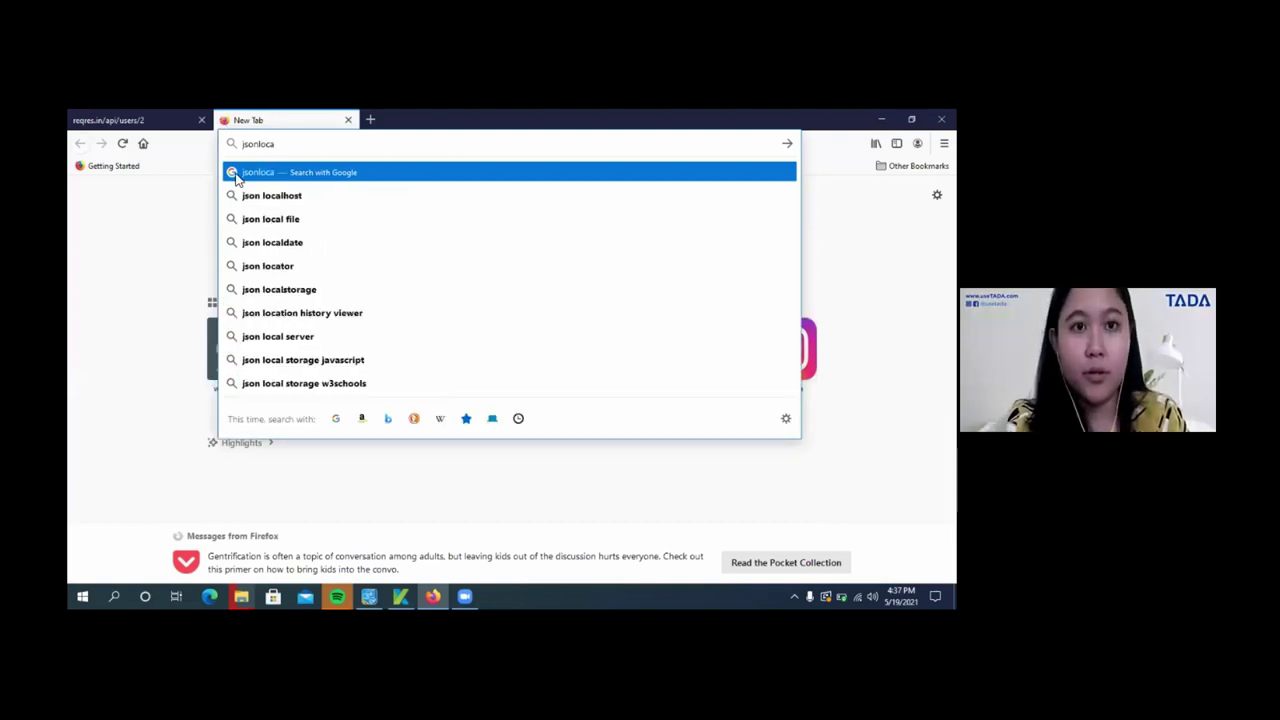
text(tor)
key(Return)
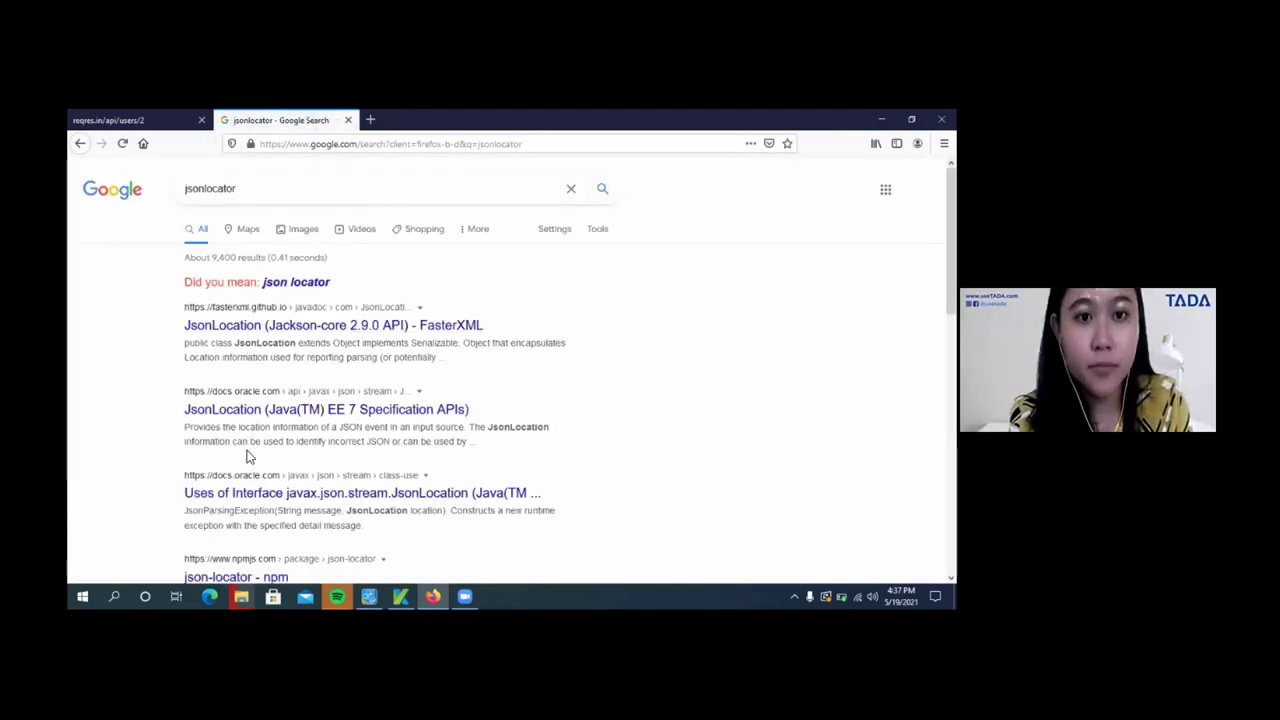
Follow the suggested search for json locator and open the JSON Path Finder site.
scroll(250, 450, down, 1)
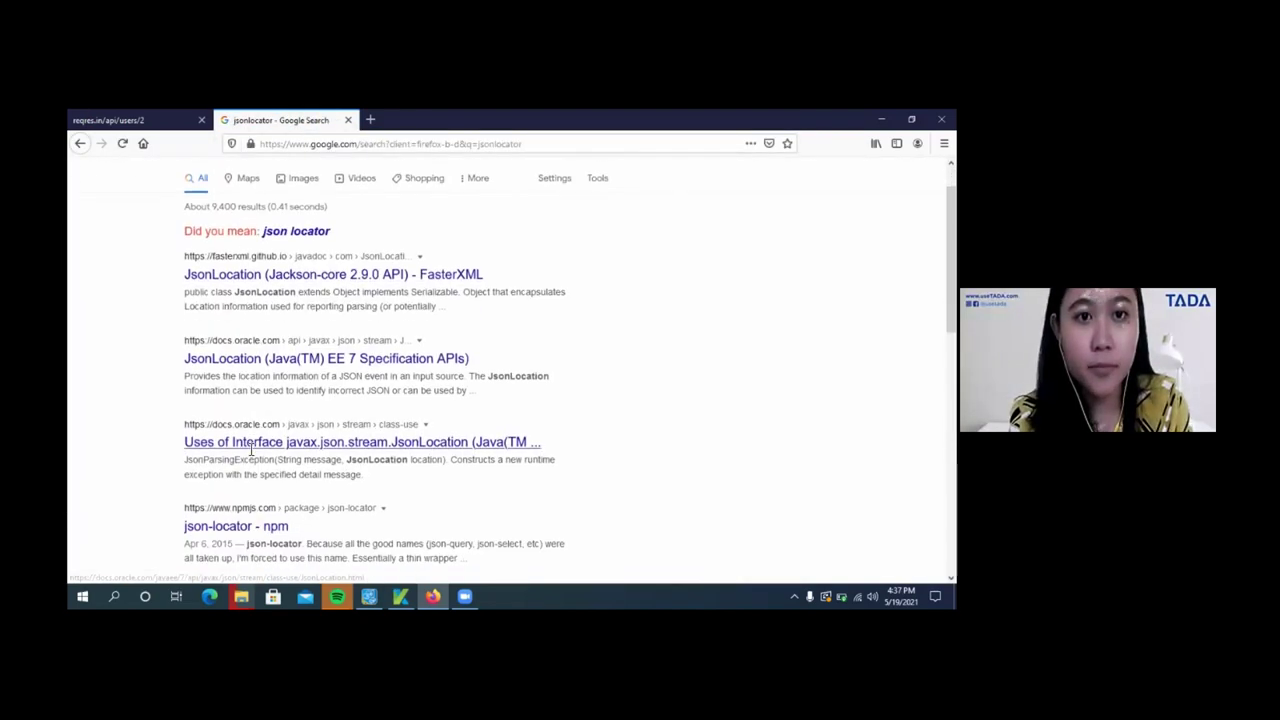
click(290, 222)
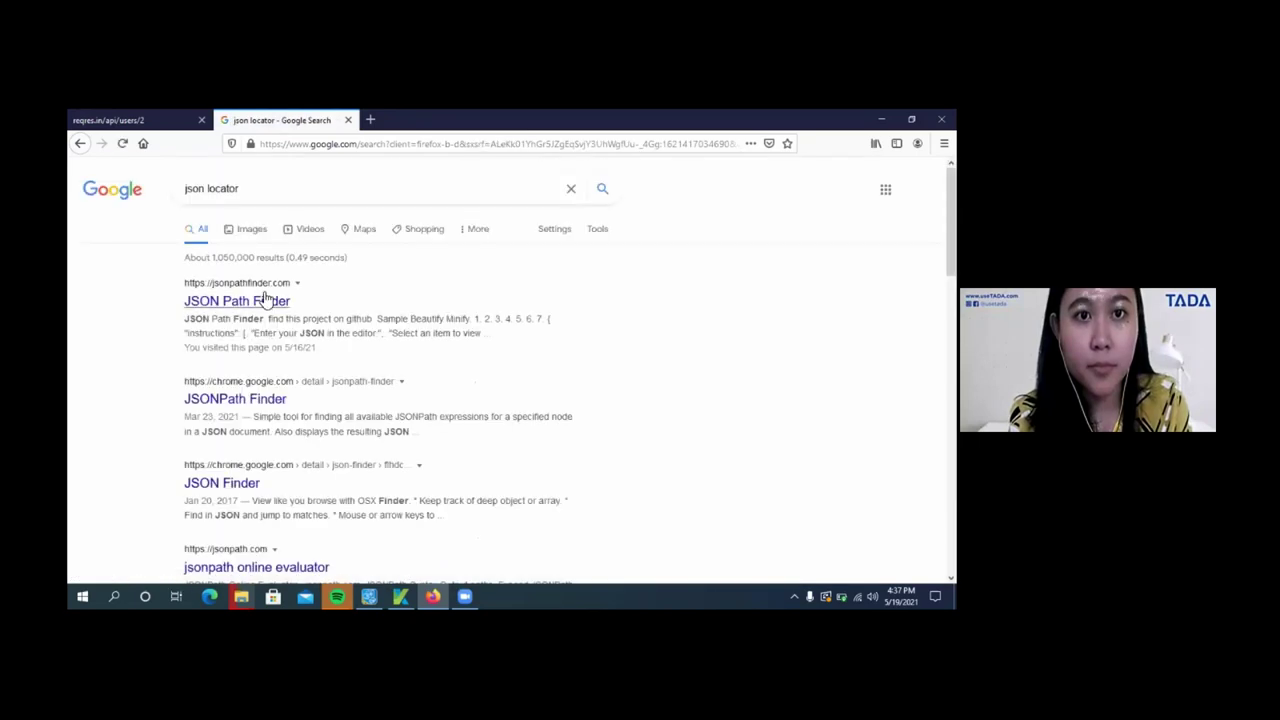
click(265, 301)
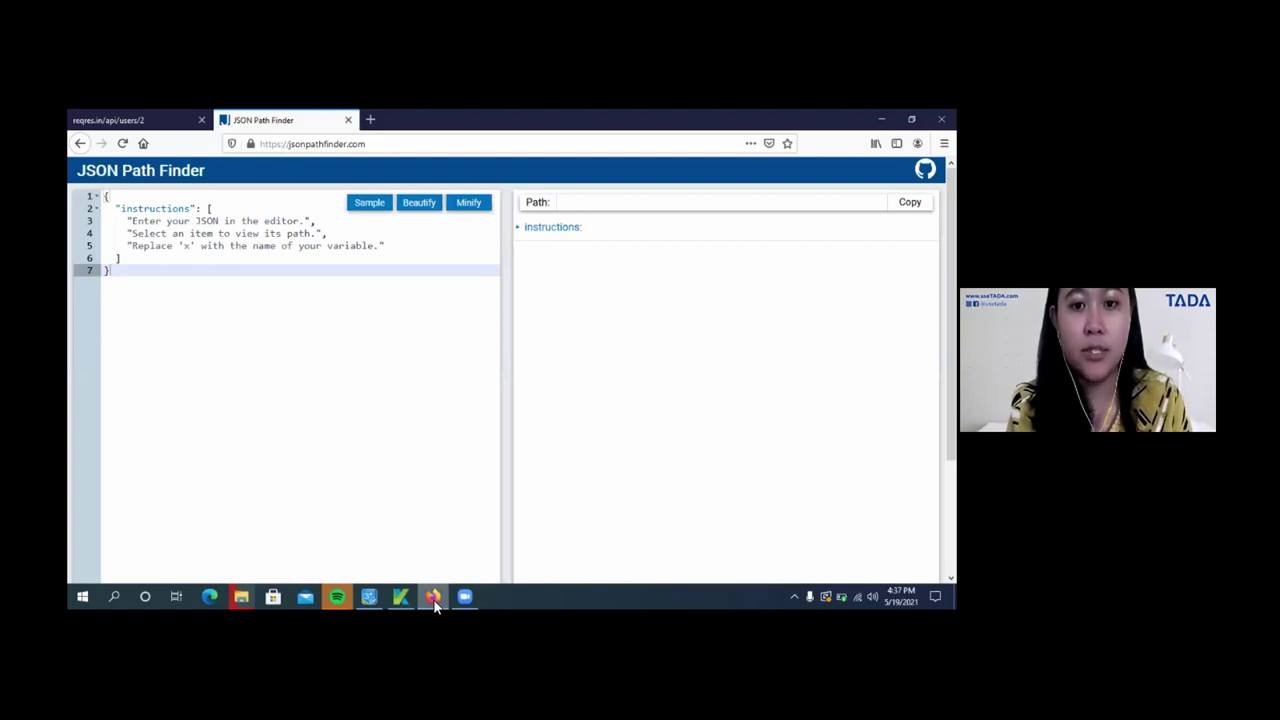
Switch back to Katalon Studio, dismiss the step's inputs without changes, and copy the whole JSON response body of GetUserDetail.
mouse_move(433, 600)
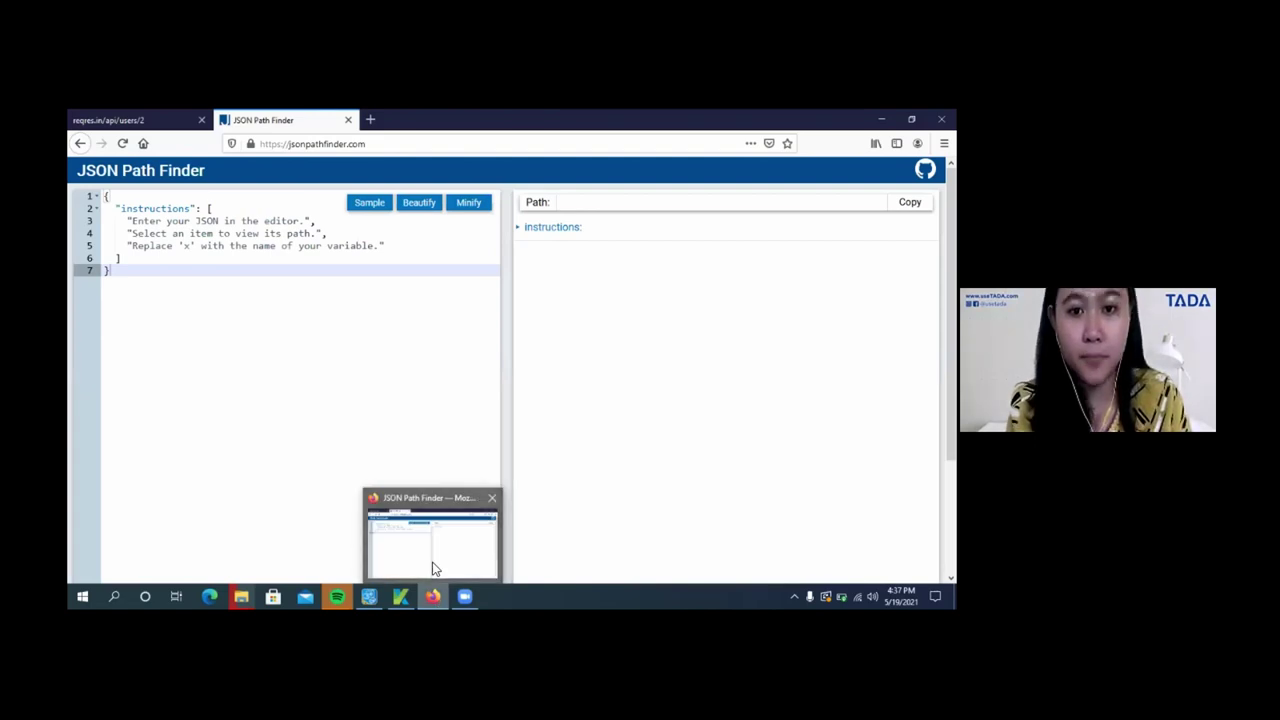
click(409, 600)
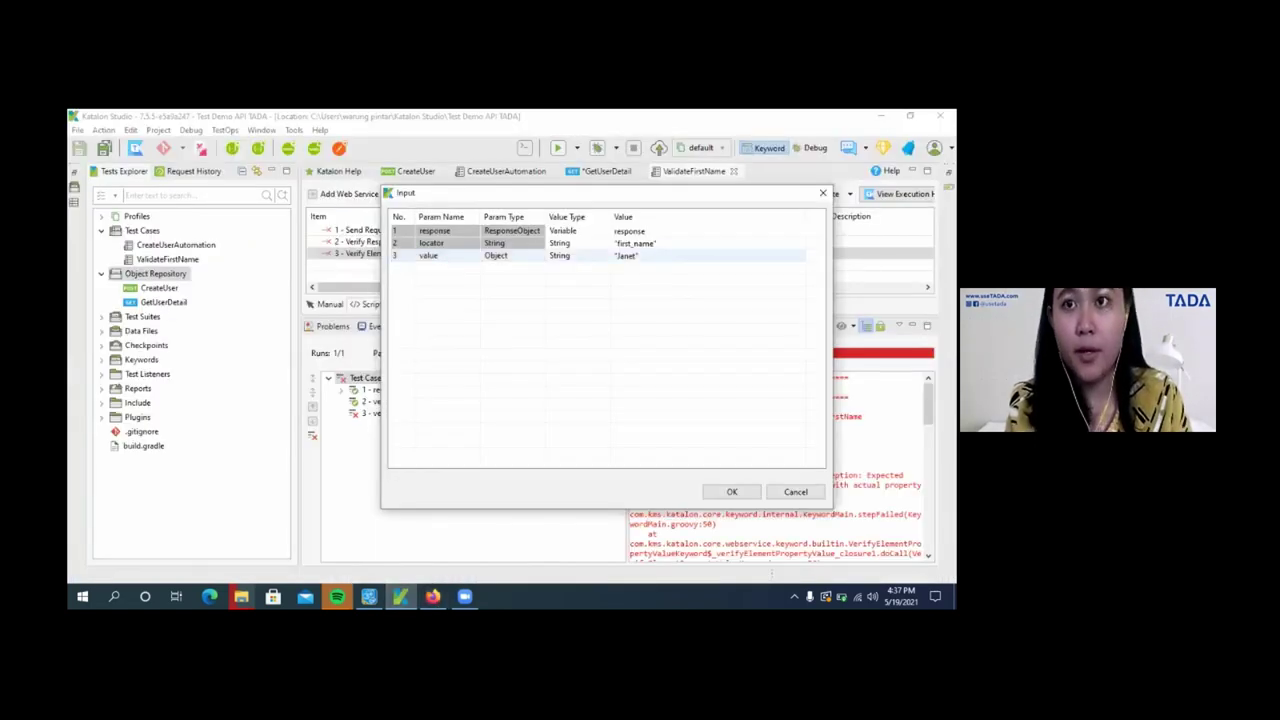
click(823, 192)
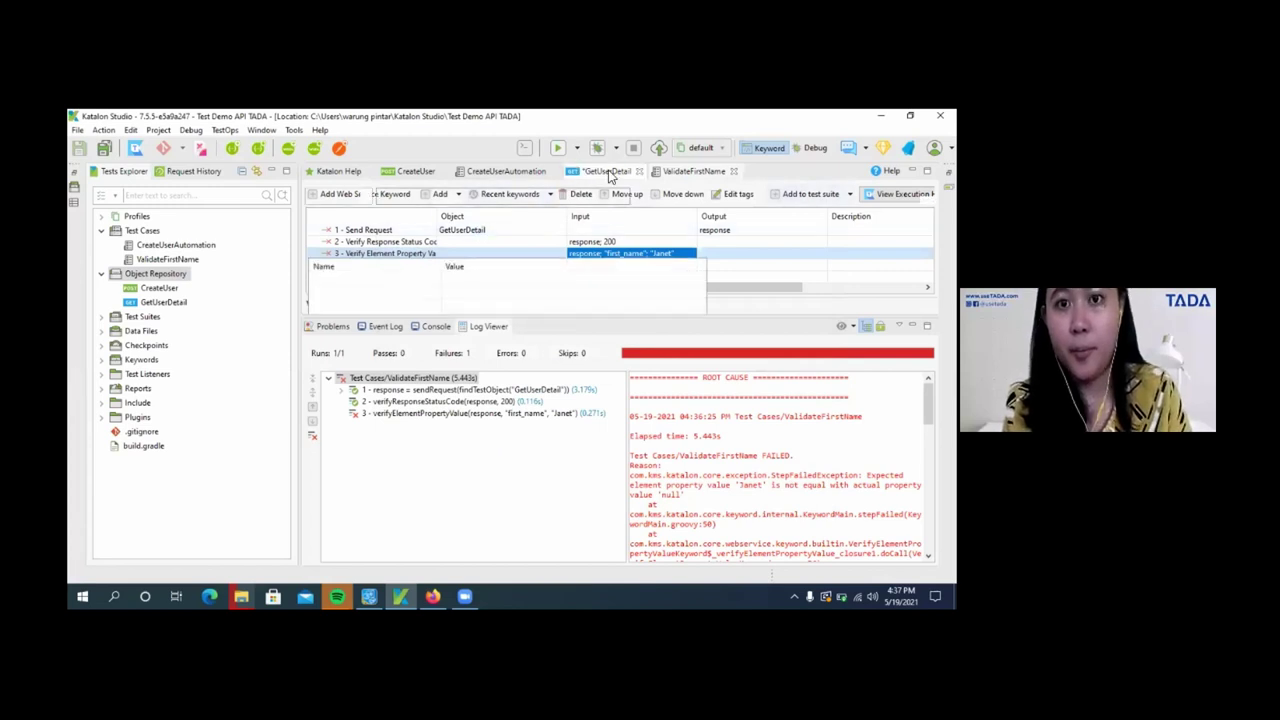
click(607, 172)
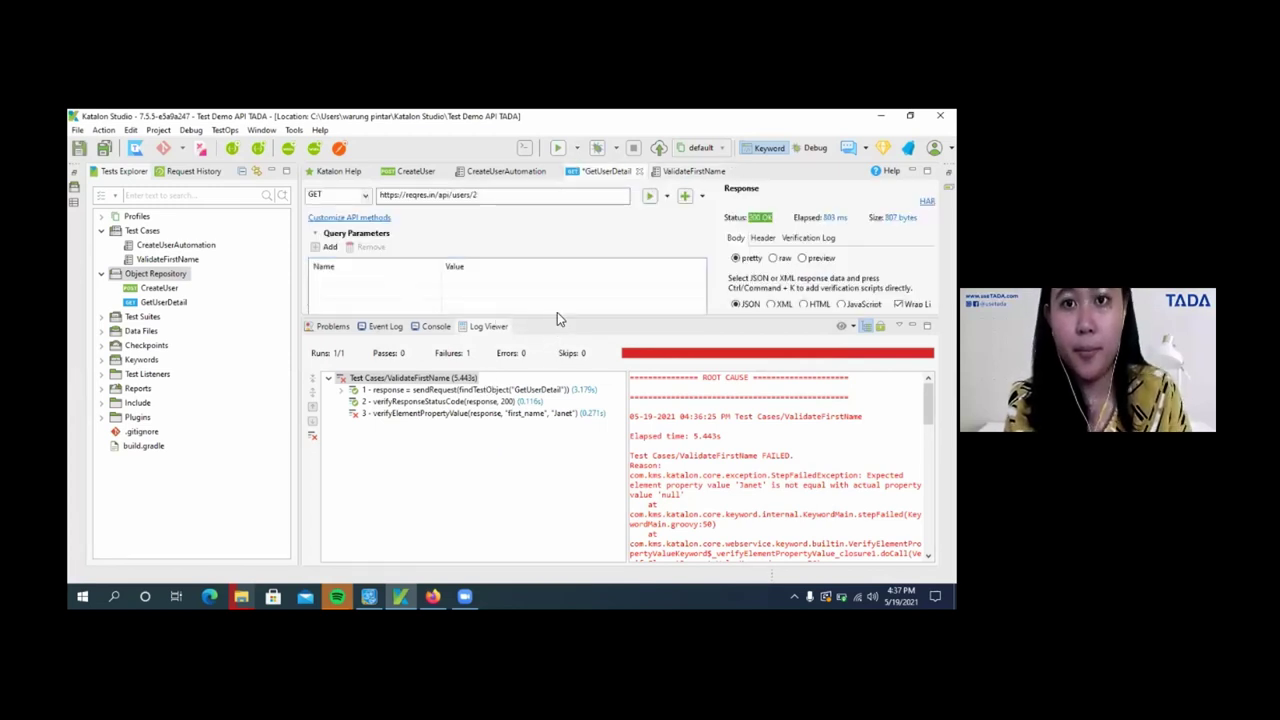
drag(557, 318, 550, 430)
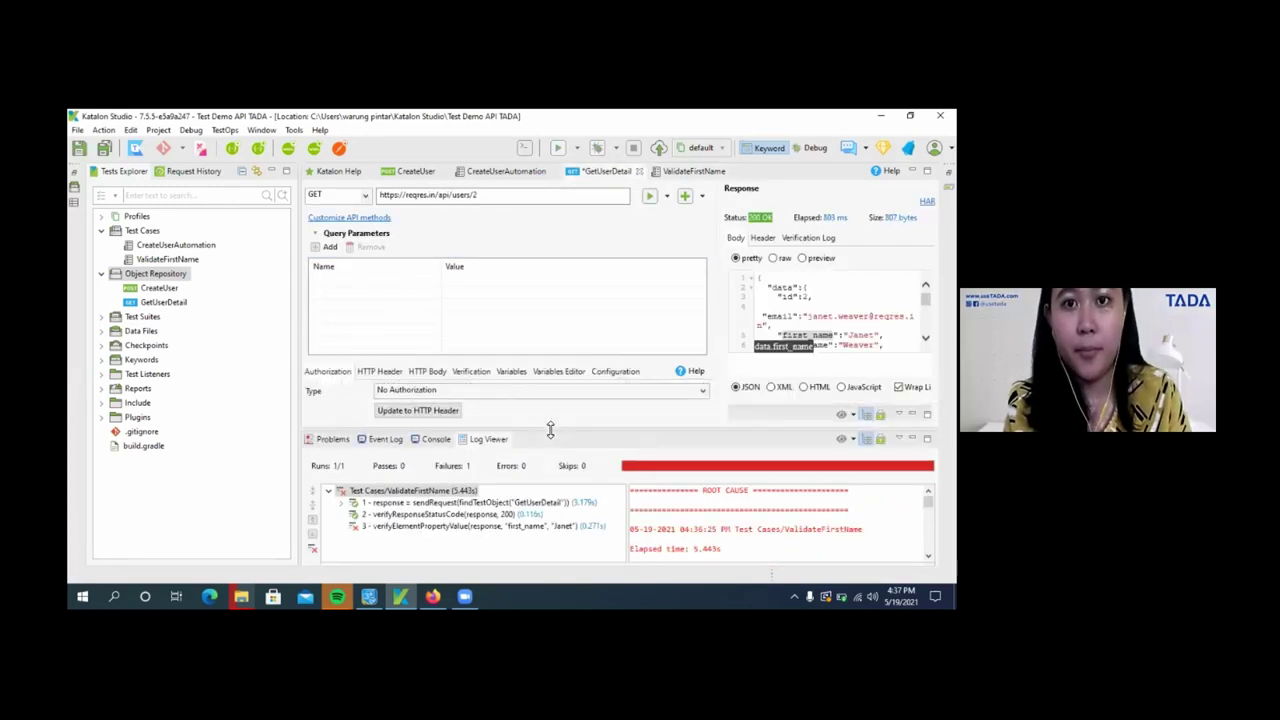
click(840, 316)
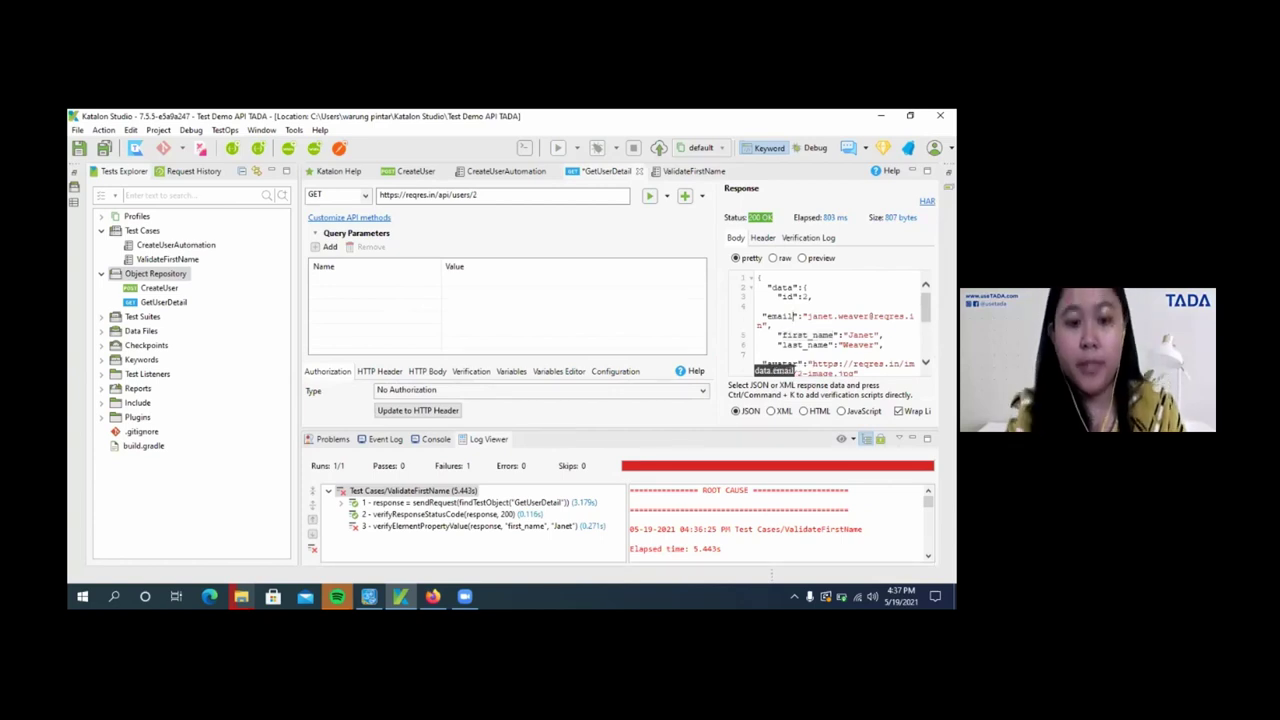
key(ctrl+a)
Switch to Firefox, replace the sample JSON in JSON Path Finder with the copied response, and expand the data node.
key(alt+Tab)
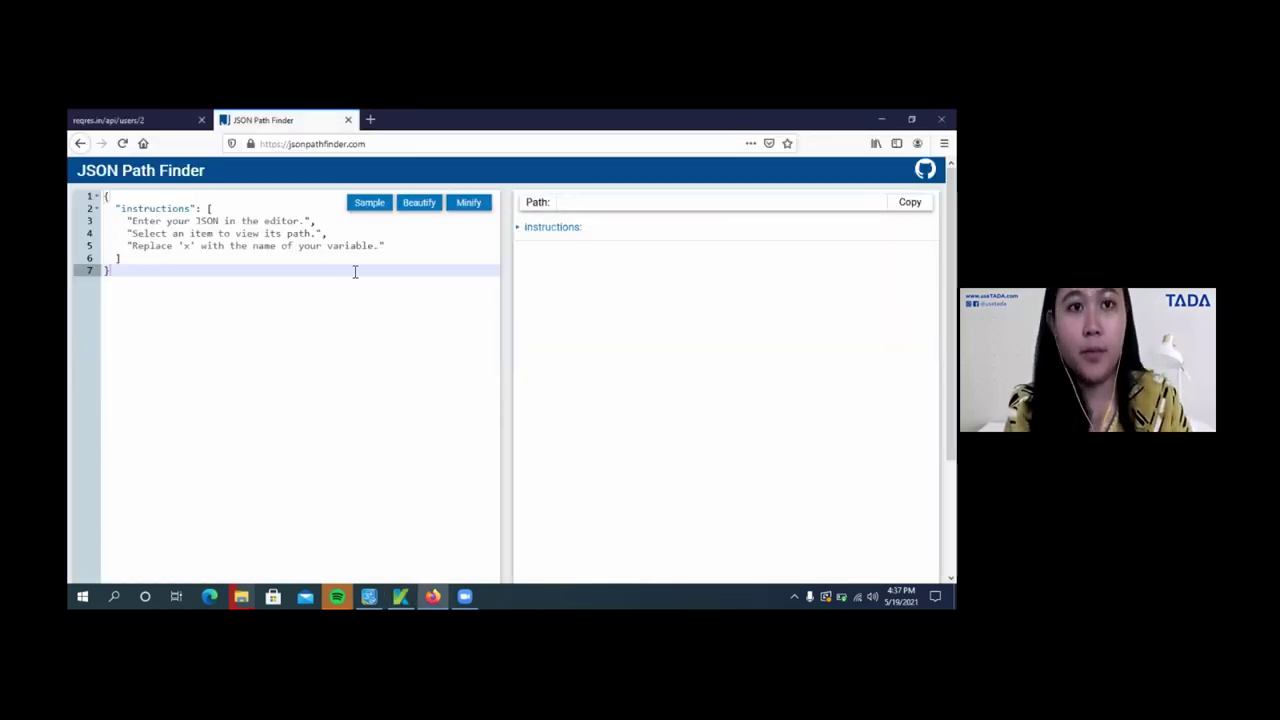
click(200, 234)
key(ctrl+a)
key(ctrl+v)
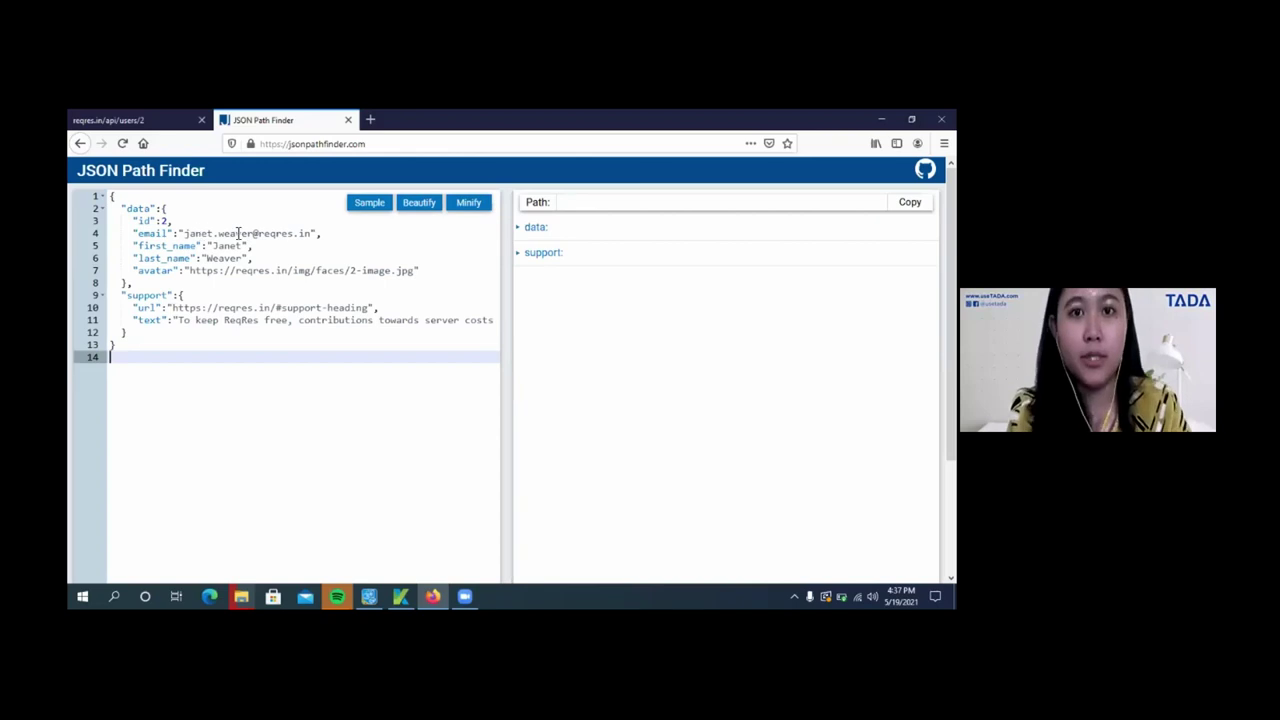
click(537, 227)
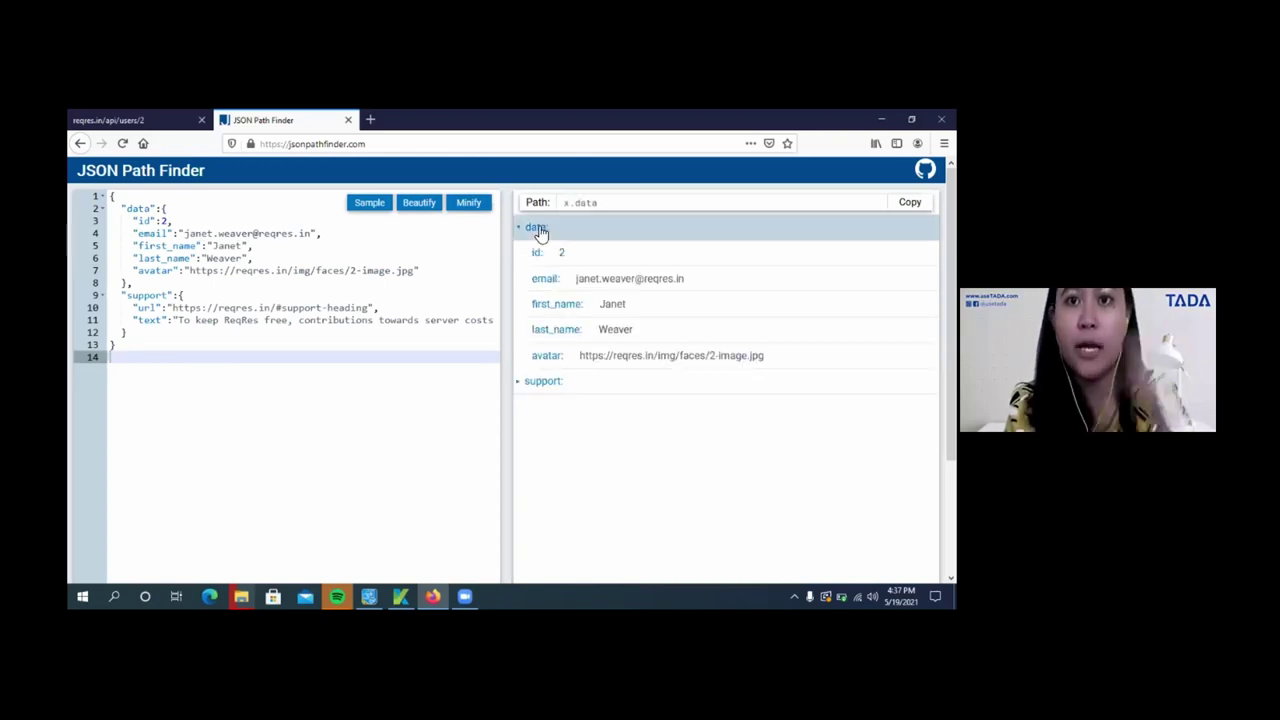
Look up the path of the first_name node and highlight its data.first_name part.
click(573, 314)
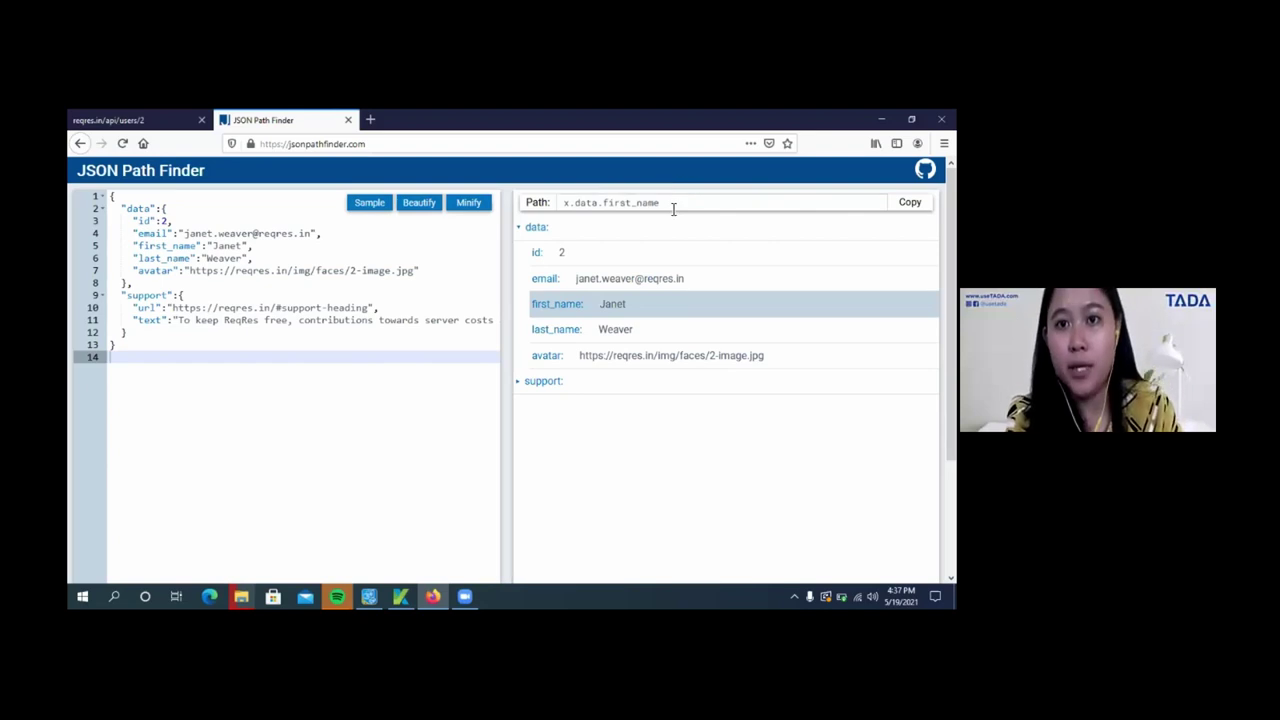
drag(673, 208, 577, 208)
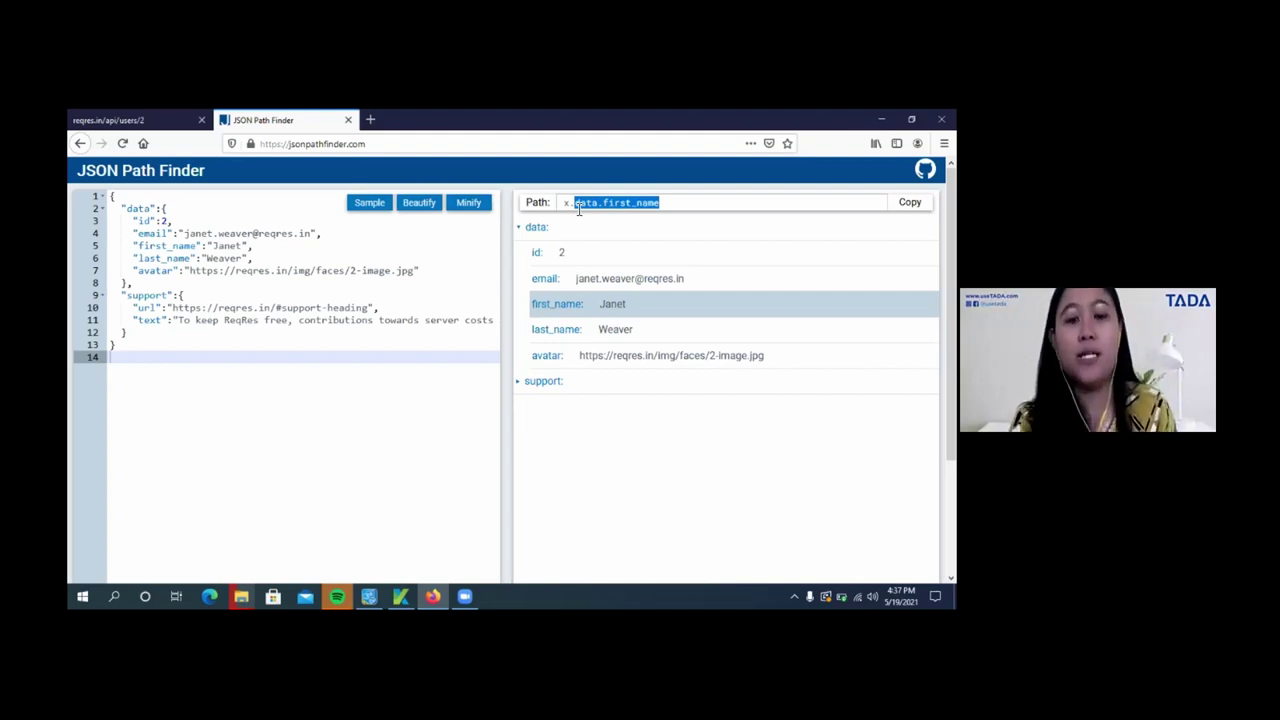
Switch to Katalon Studio and set the locator of ValidateFirstName's Verify Element Property Value step to data.first_name.
key(alt+Tab)
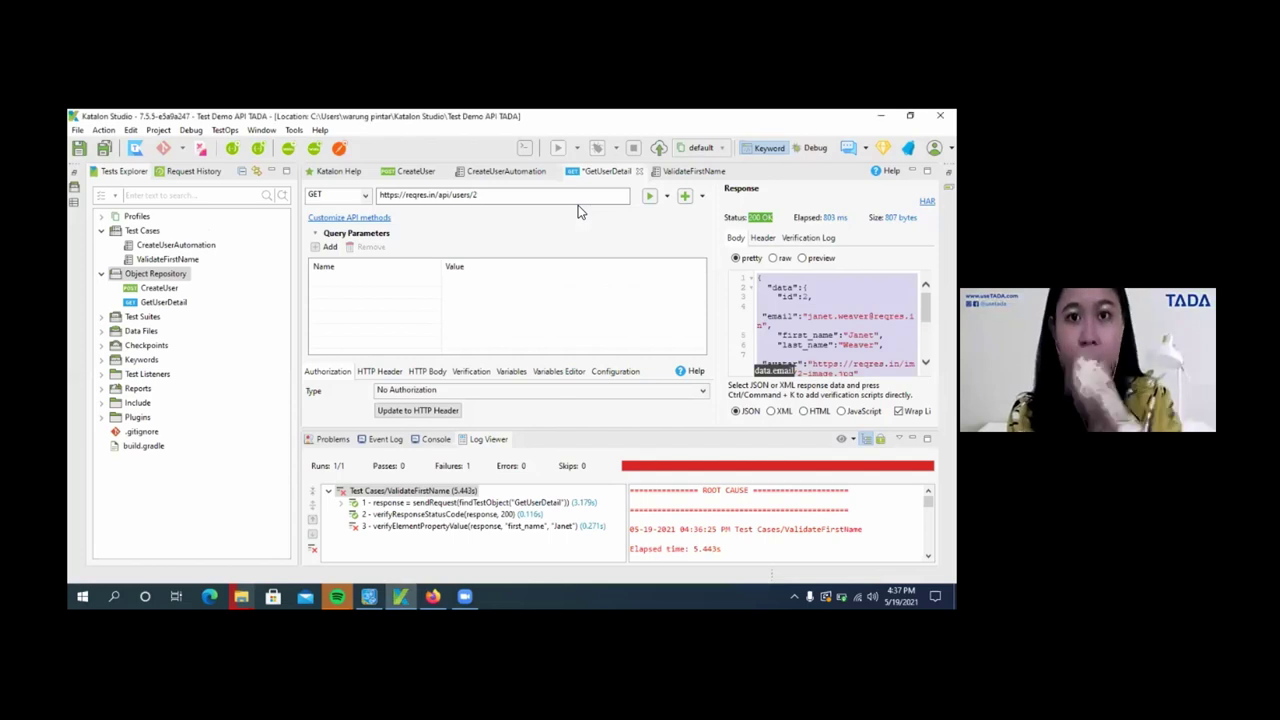
click(690, 171)
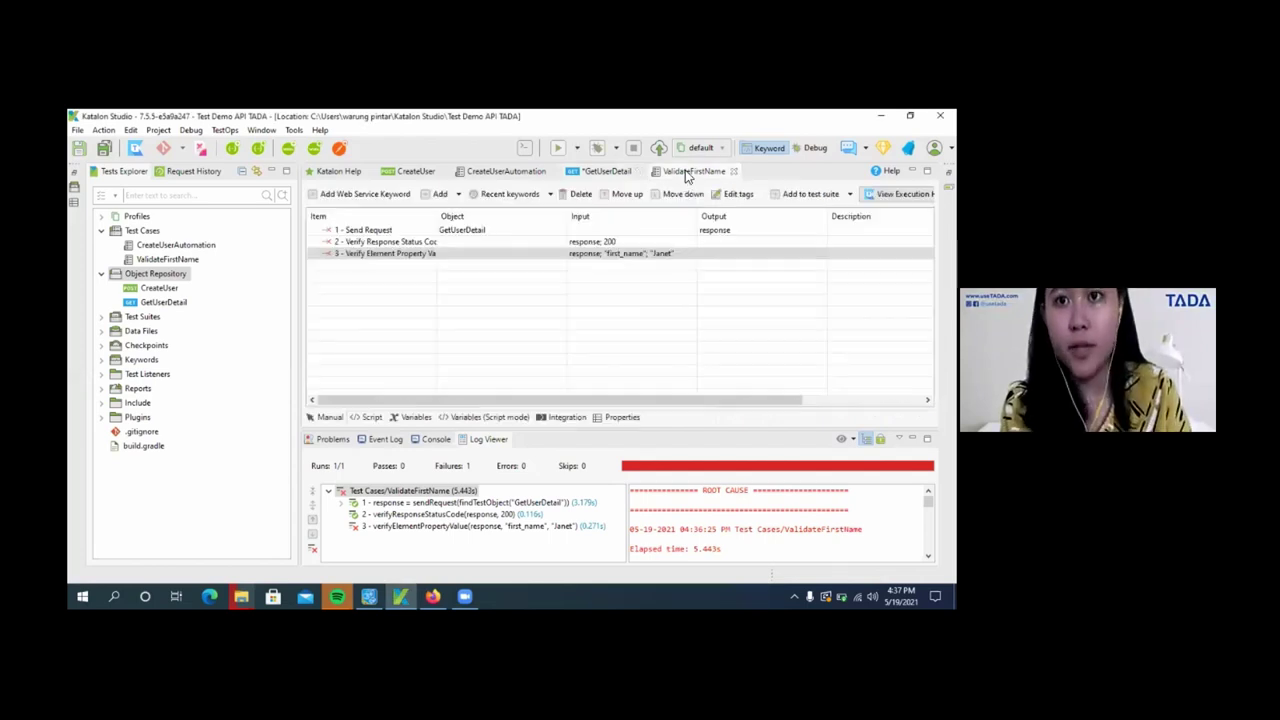
click(628, 257)
click(628, 257)
click(580, 188)
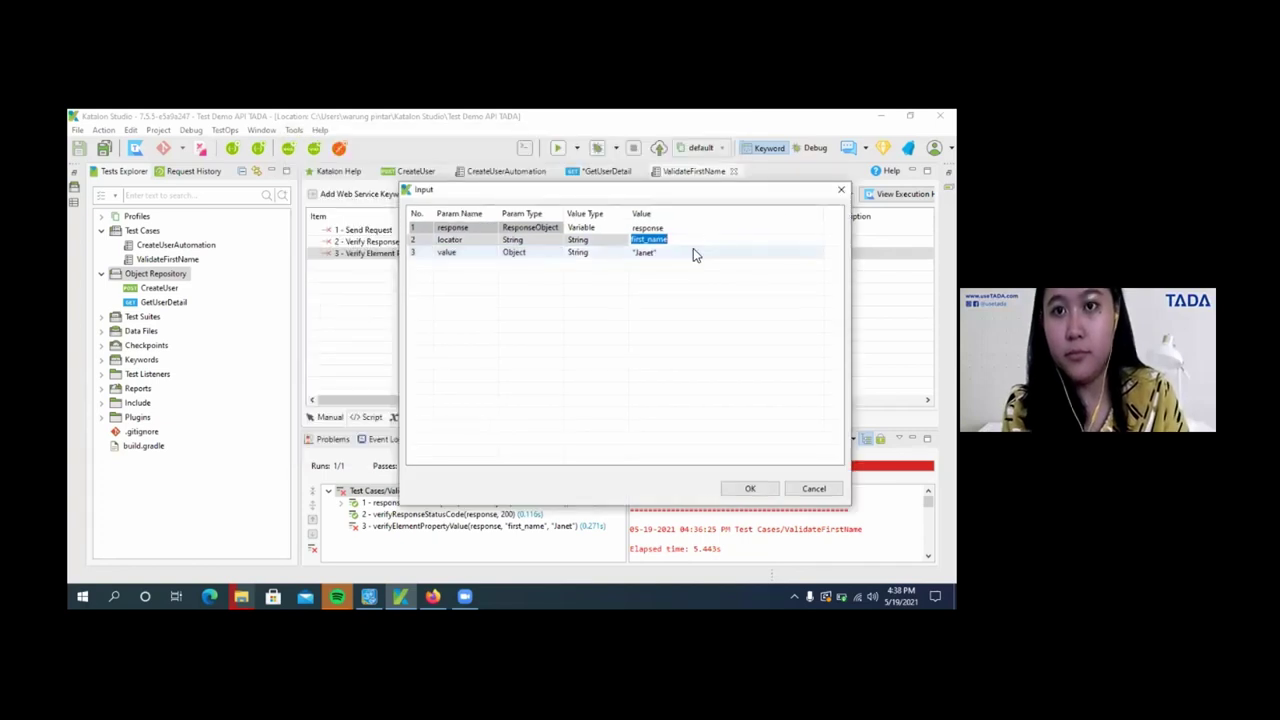
key(Home)
text(data.)
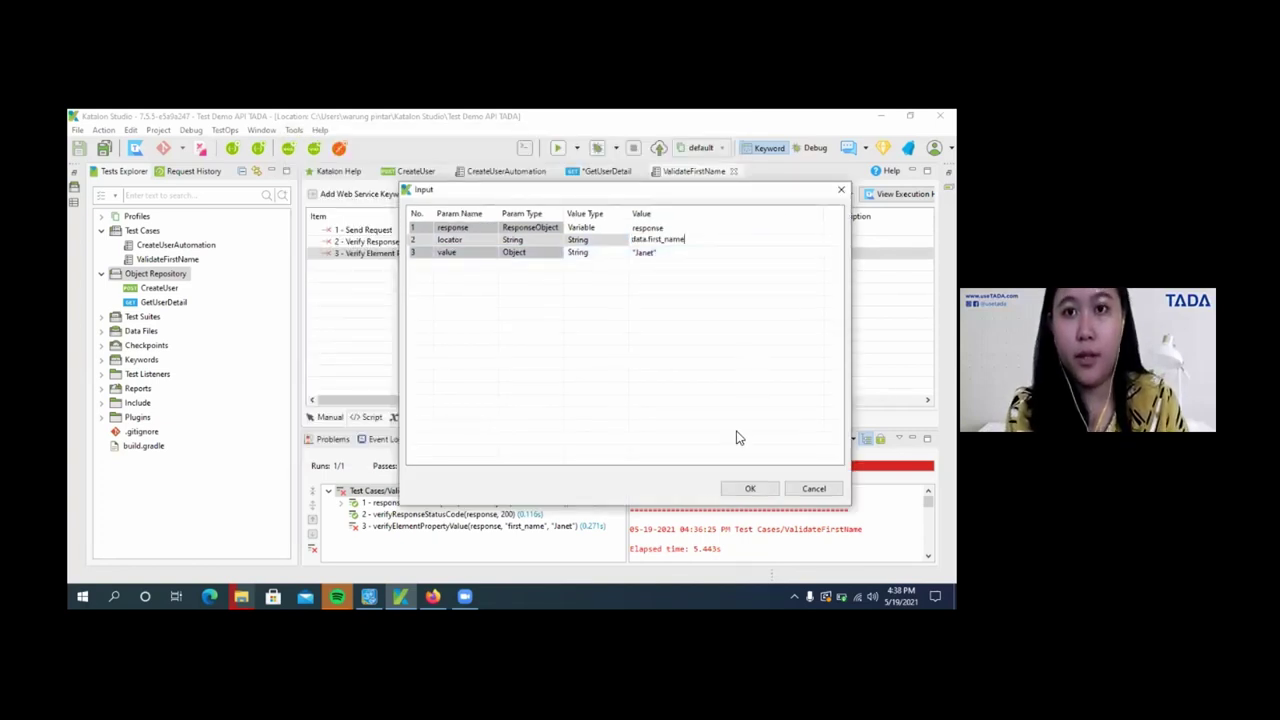
click(760, 490)
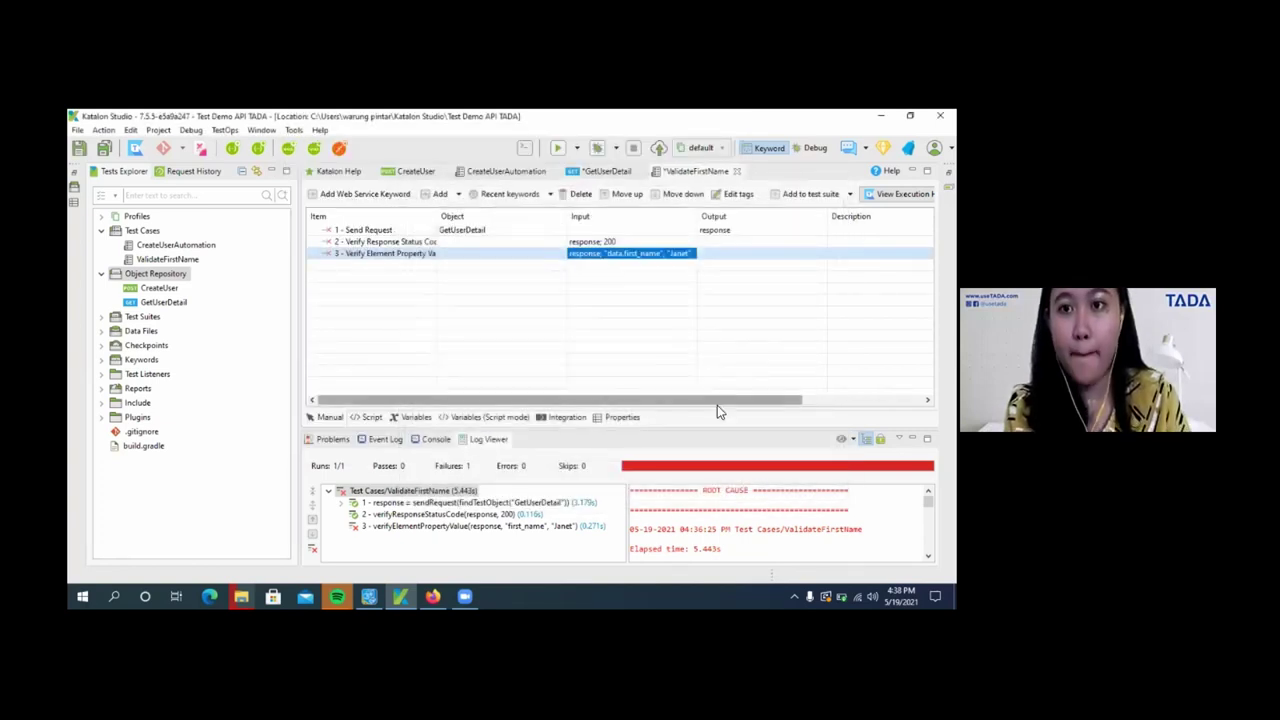
Enlarge the log area and run the ValidateFirstName test case, saving the listed script resource before launch.
drag(724, 432, 715, 353)
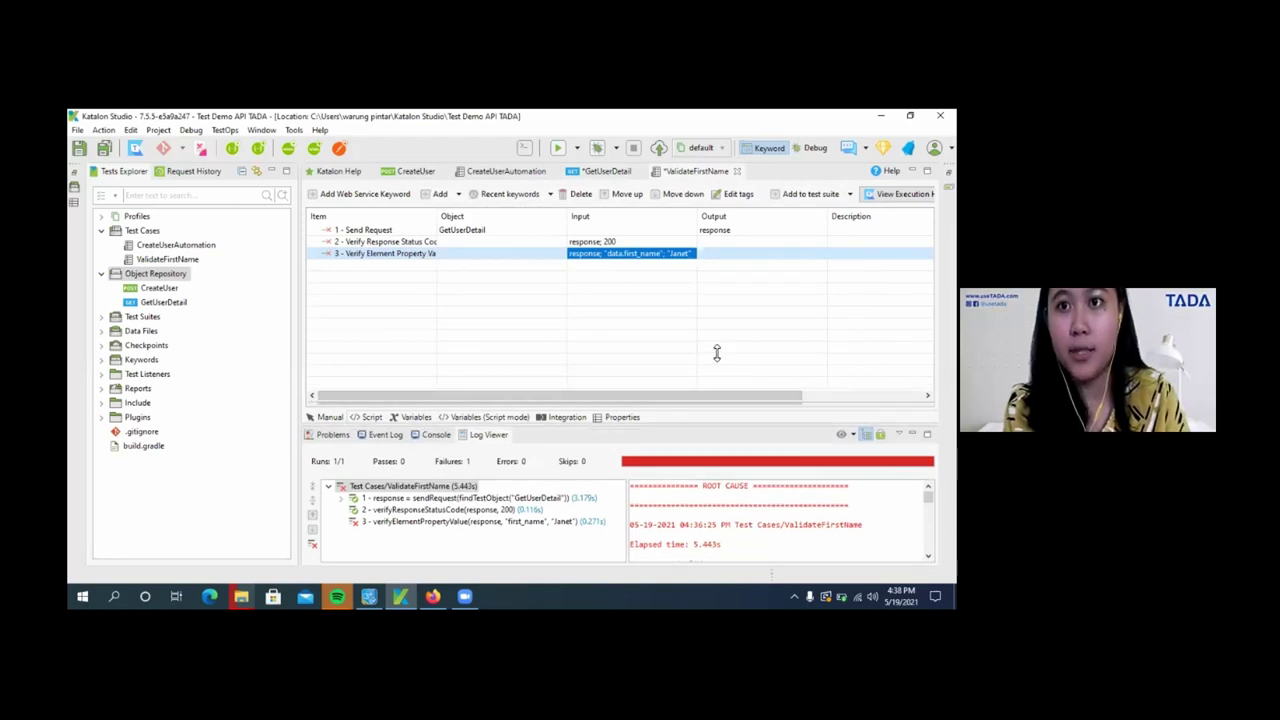
click(560, 147)
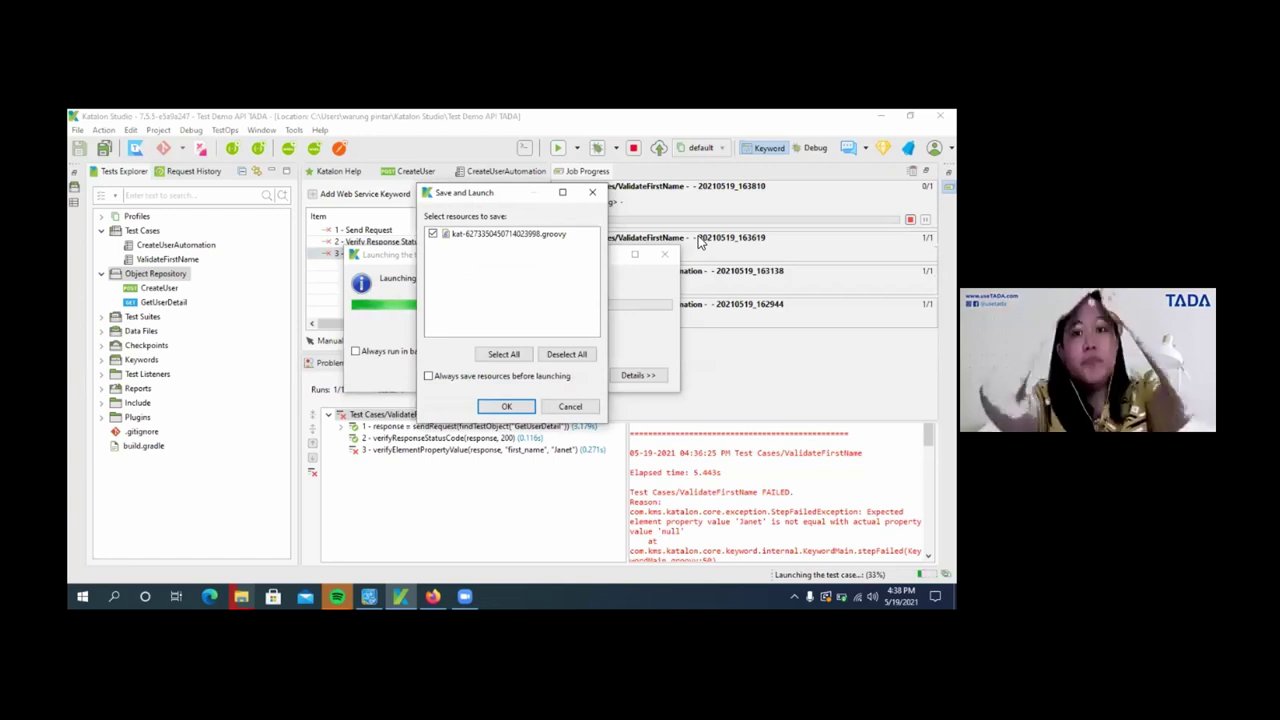
click(503, 406)
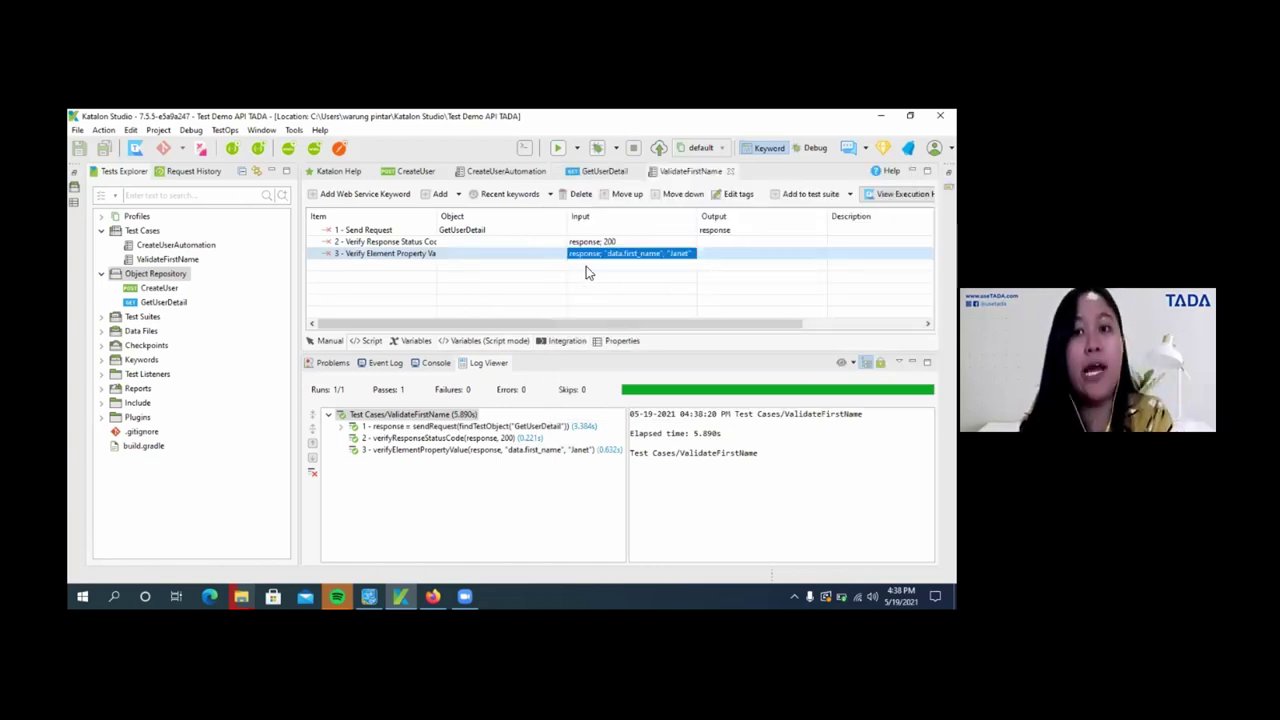
Replace the expected value in the Verify Element Property Value step with a different, non-matching first name.
click(651, 253)
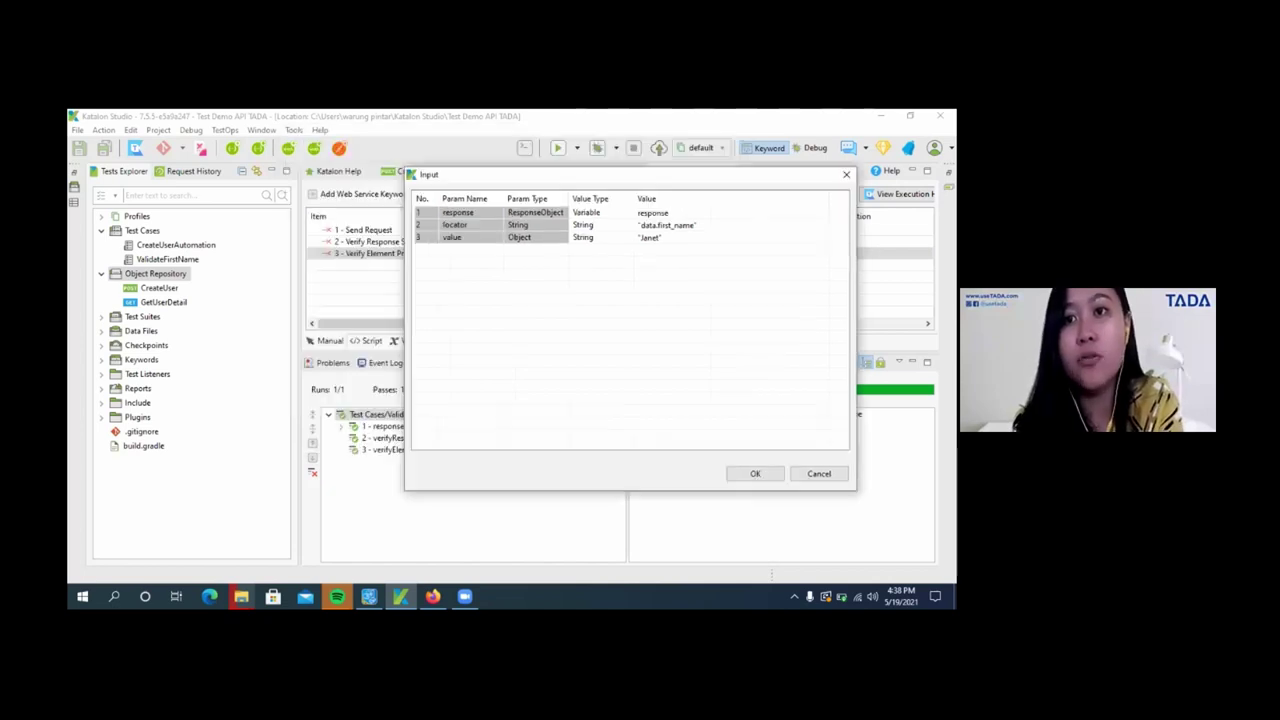
click(711, 250)
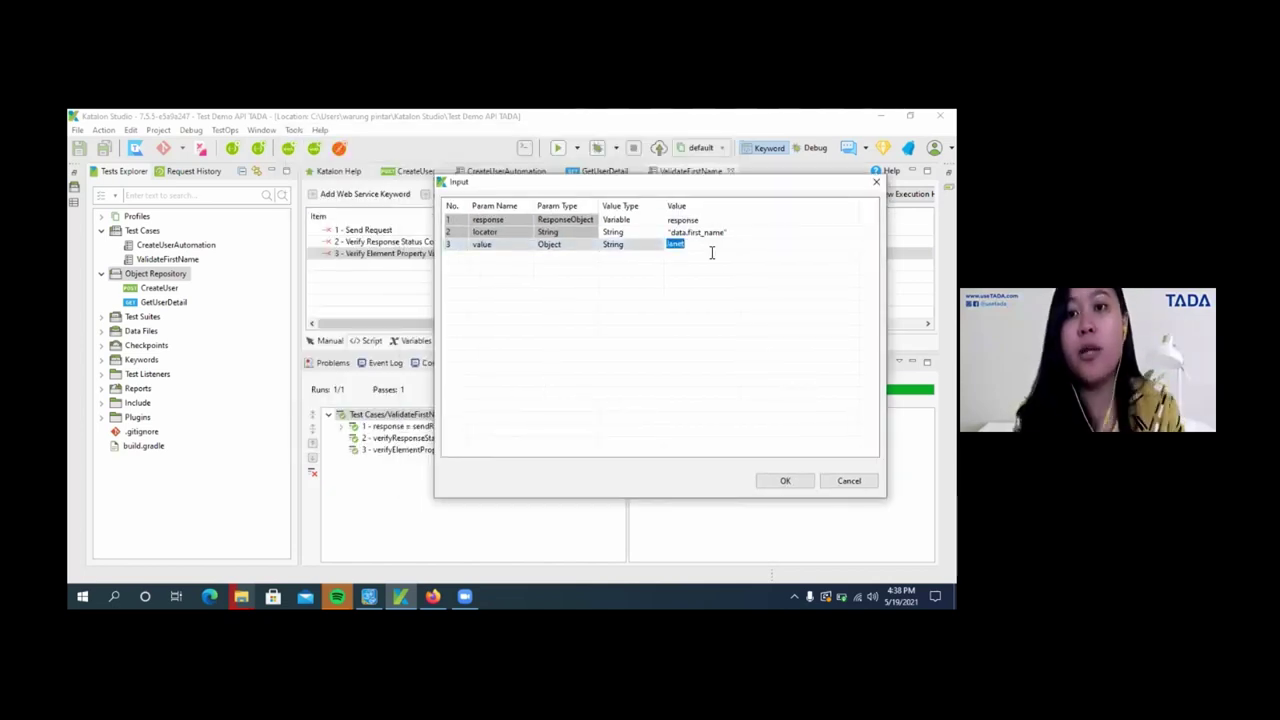
text(Rosa)
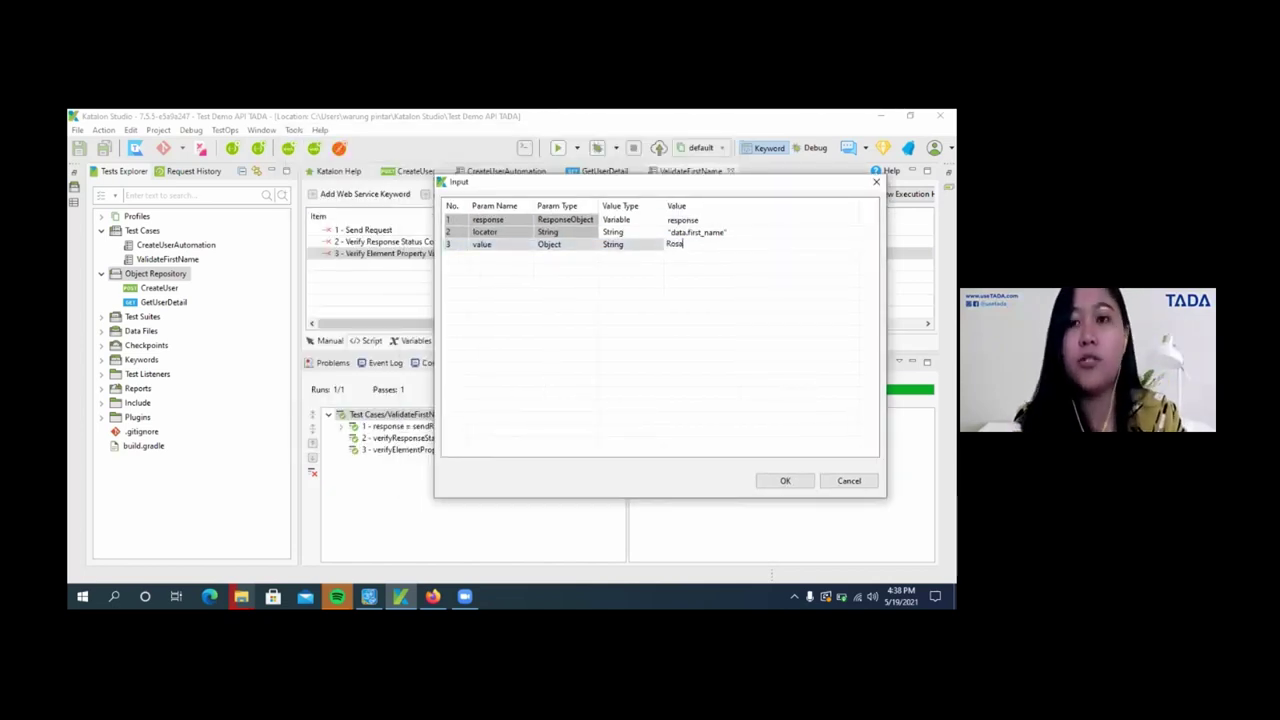
key(Return)
click(785, 481)
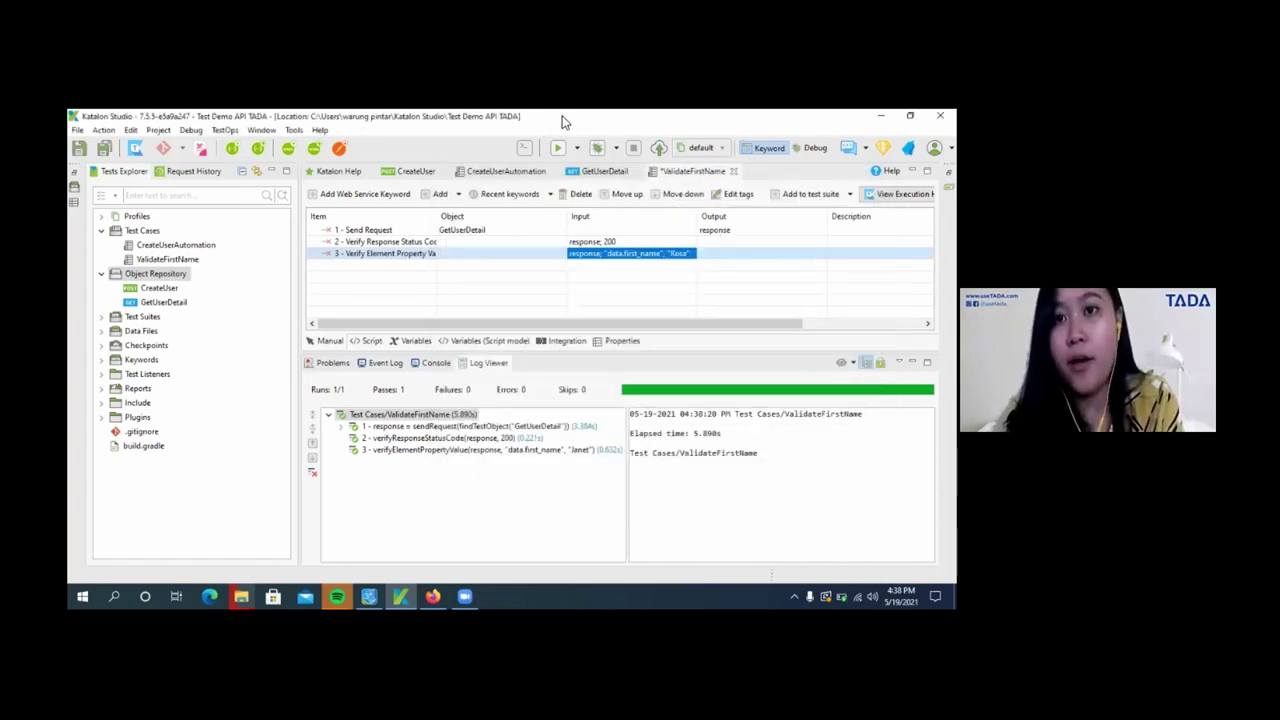
Run ValidateFirstName again with the changed expected name and enlarge the log area to show the root cause.
drag(594, 122, 620, 127)
double_click(618, 122)
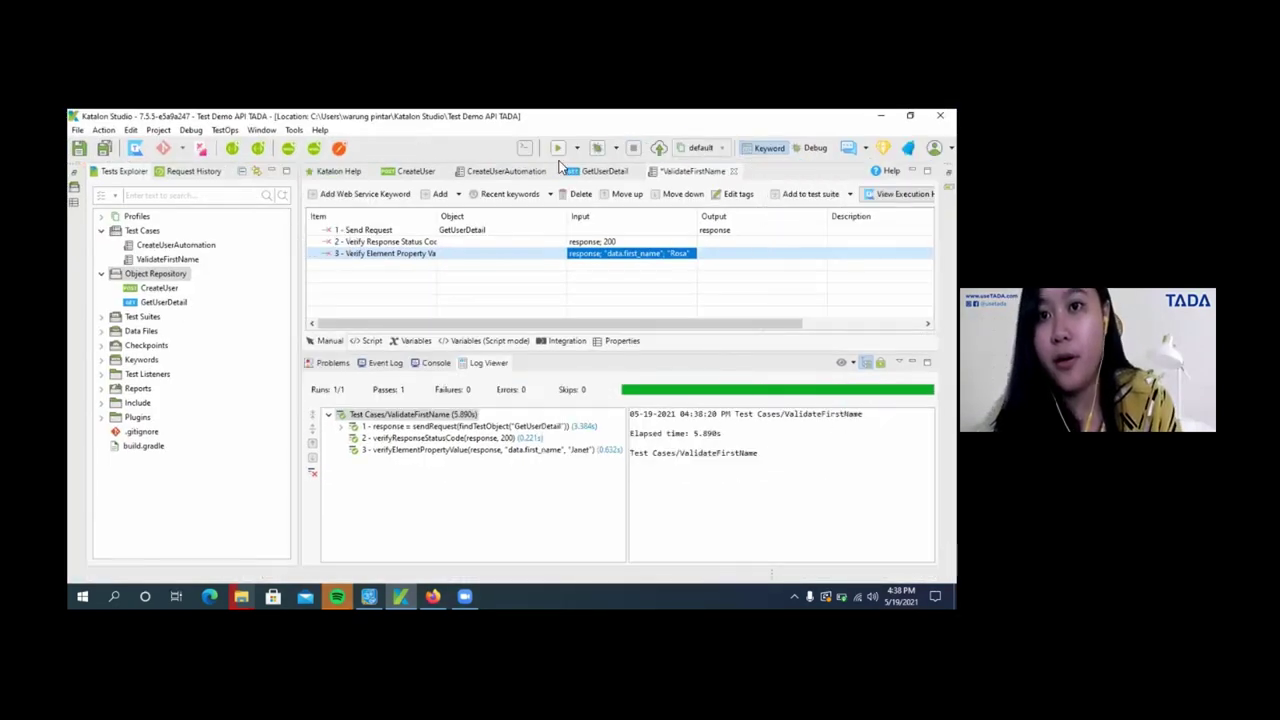
click(558, 148)
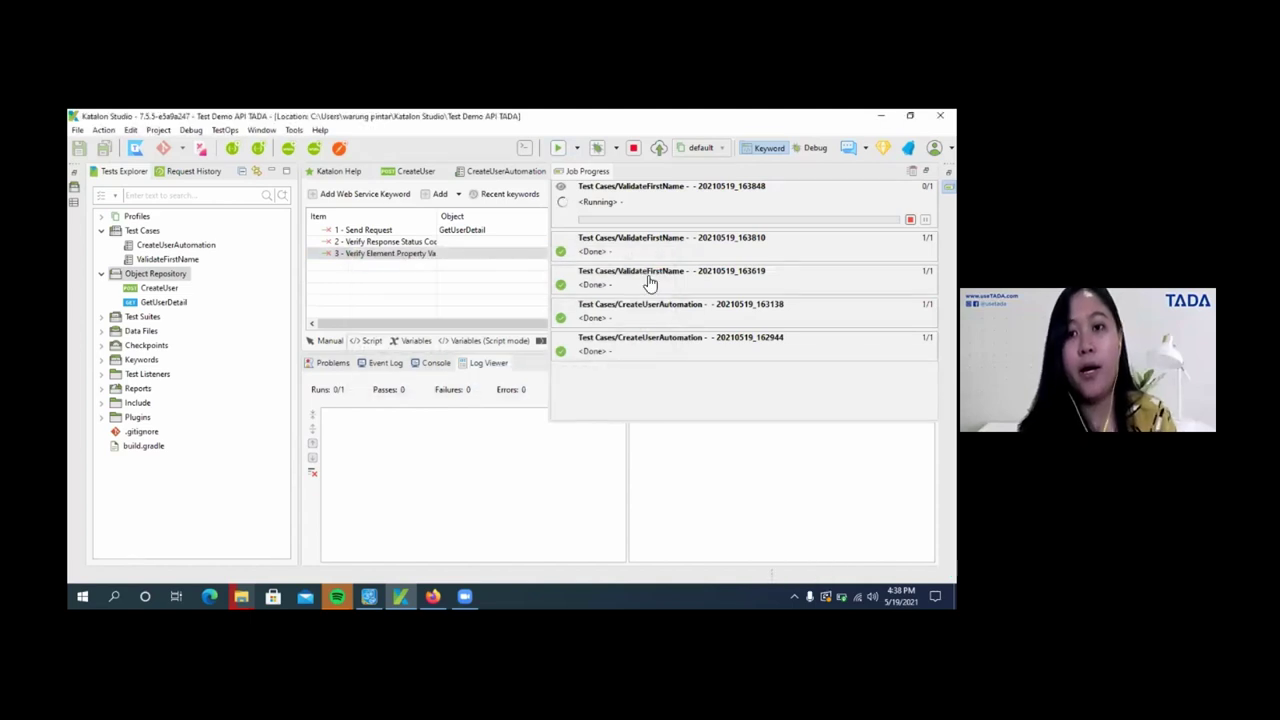
click(474, 306)
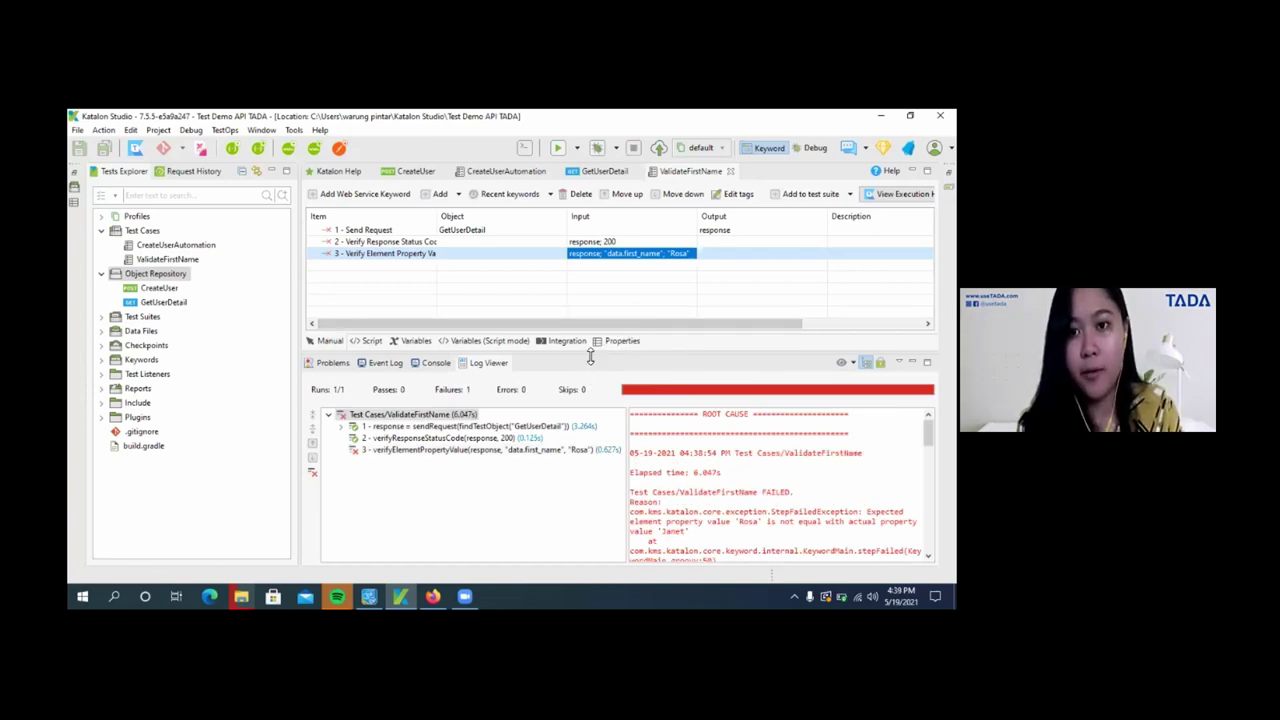
drag(590, 357, 568, 297)
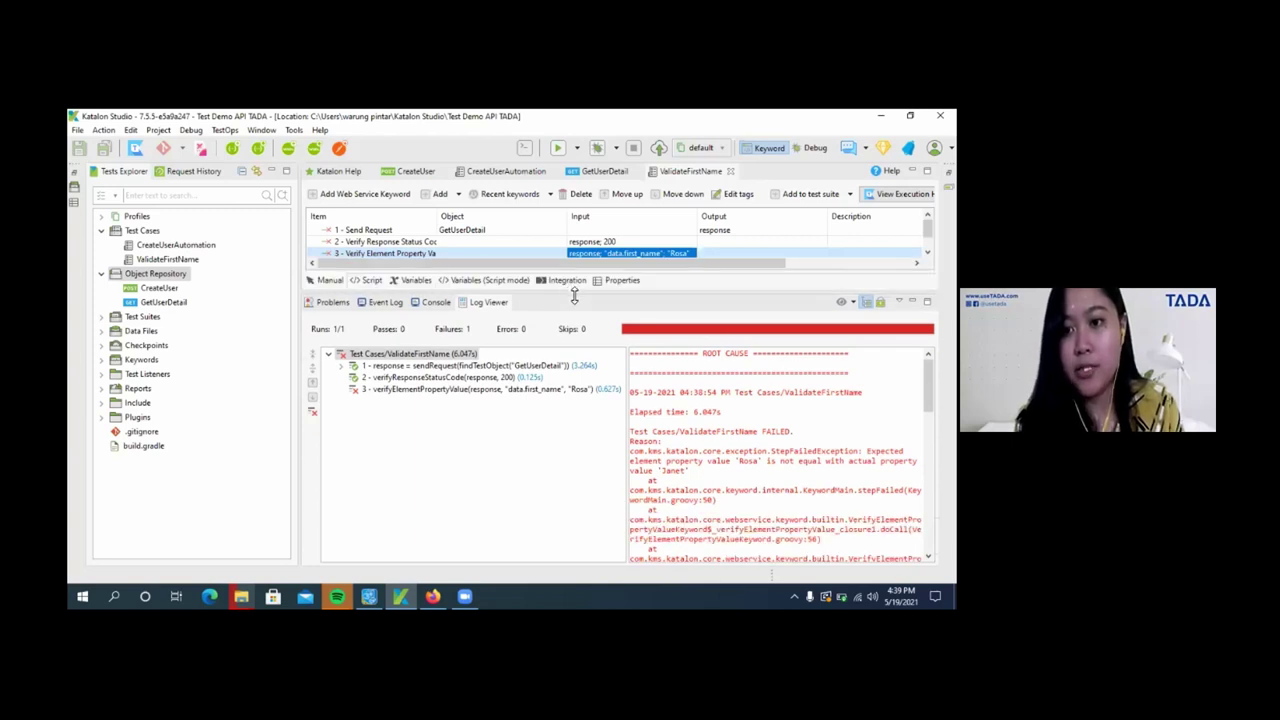